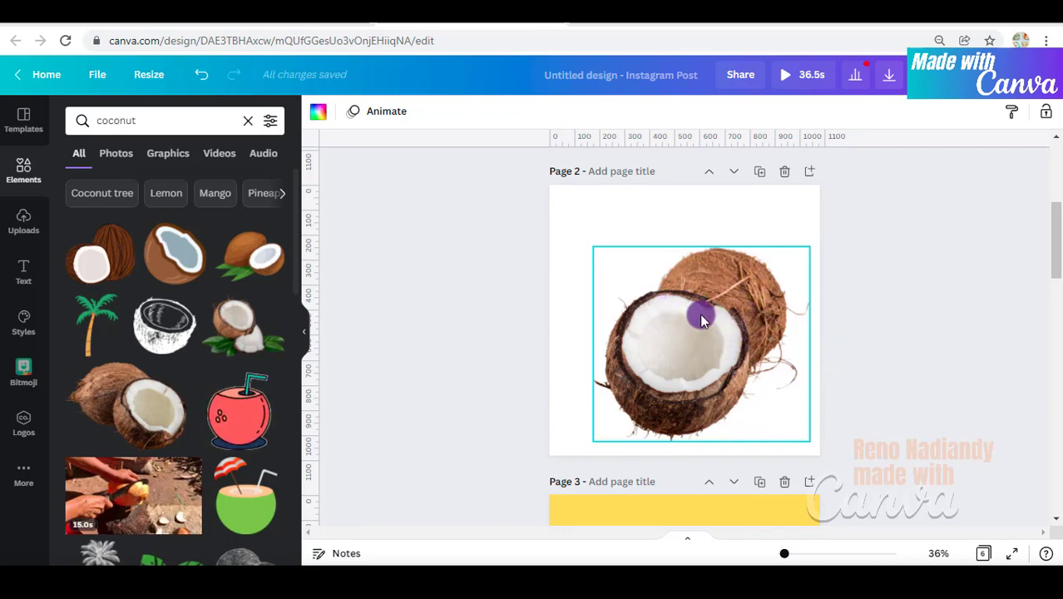
# Step: Examine the coconut and dolphin pool layouts across the design's pages, from the combined picture to the separate source pages
pyautogui.scroll(-3, 706, 333)
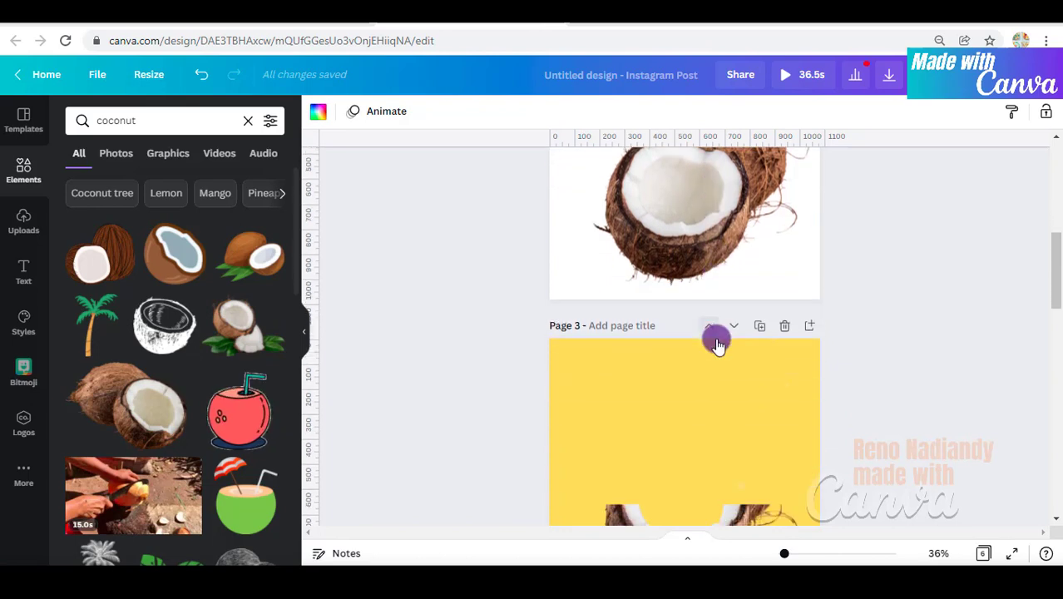
pyautogui.scroll(-3, 825, 330)
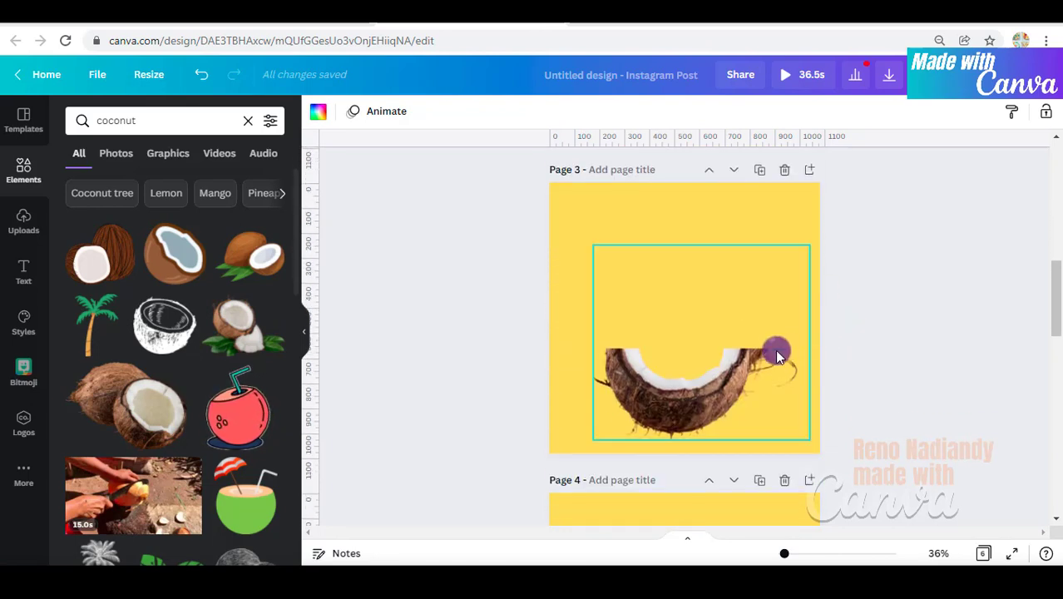
pyautogui.scroll(2, 732, 366)
pyautogui.scroll(2, 731, 366)
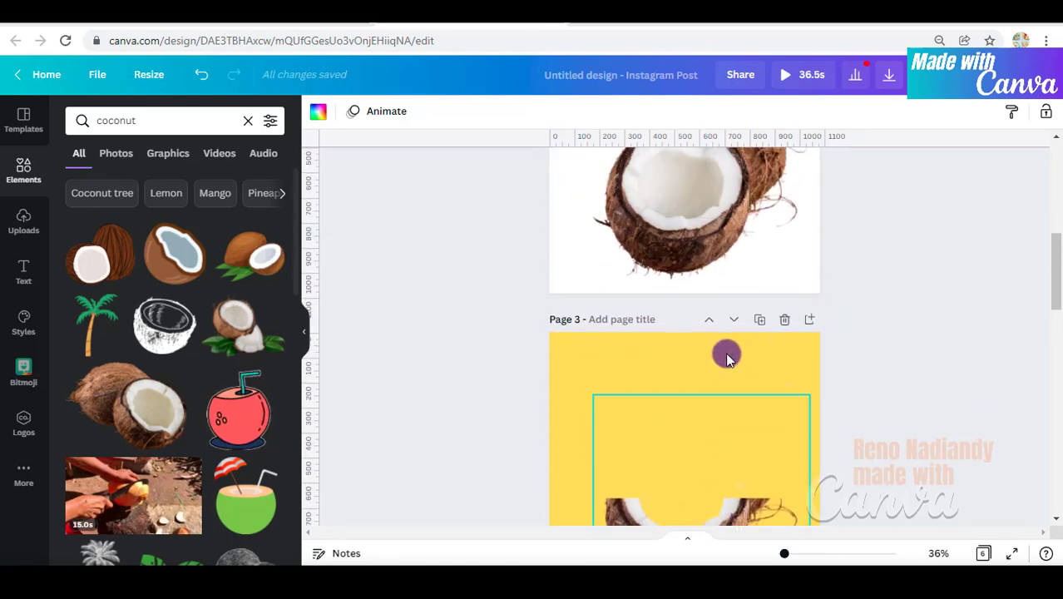
pyautogui.scroll(-10, 708, 297)
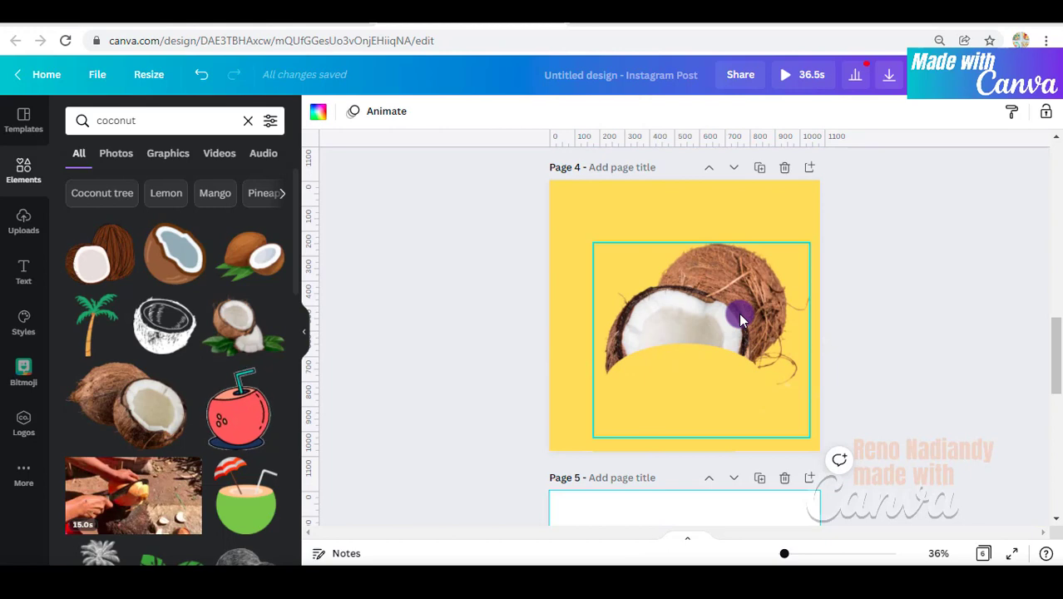
pyautogui.scroll(-4, 740, 316)
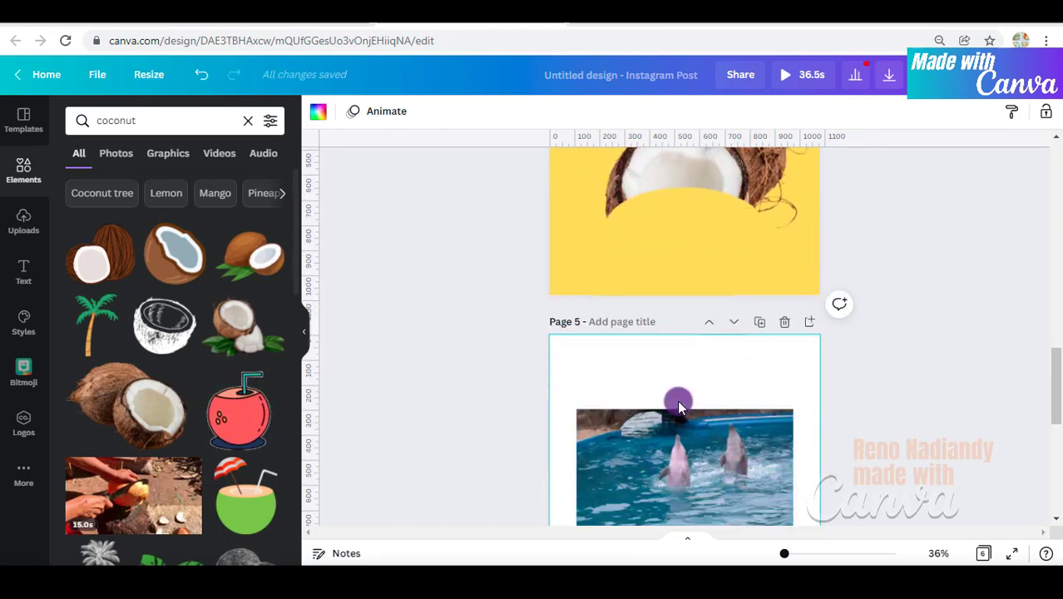
pyautogui.scroll(15, 682, 399)
pyautogui.scroll(11, 688, 393)
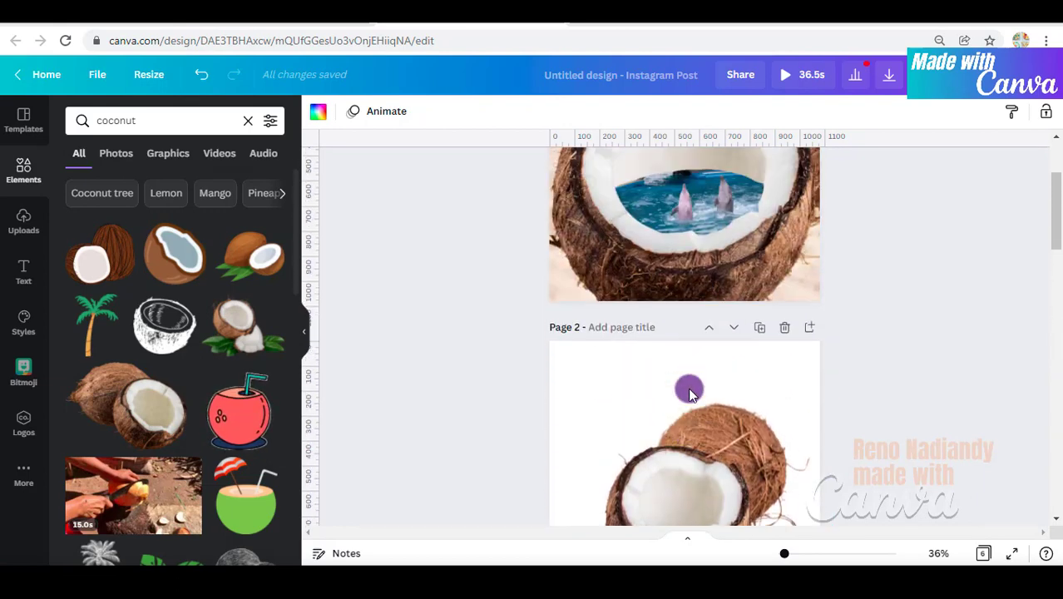
# Step: Compare the uncovered coconut photo on page 2 with the partly masked coconuts on the yellow pages
pyautogui.scroll(-5, 688, 389)
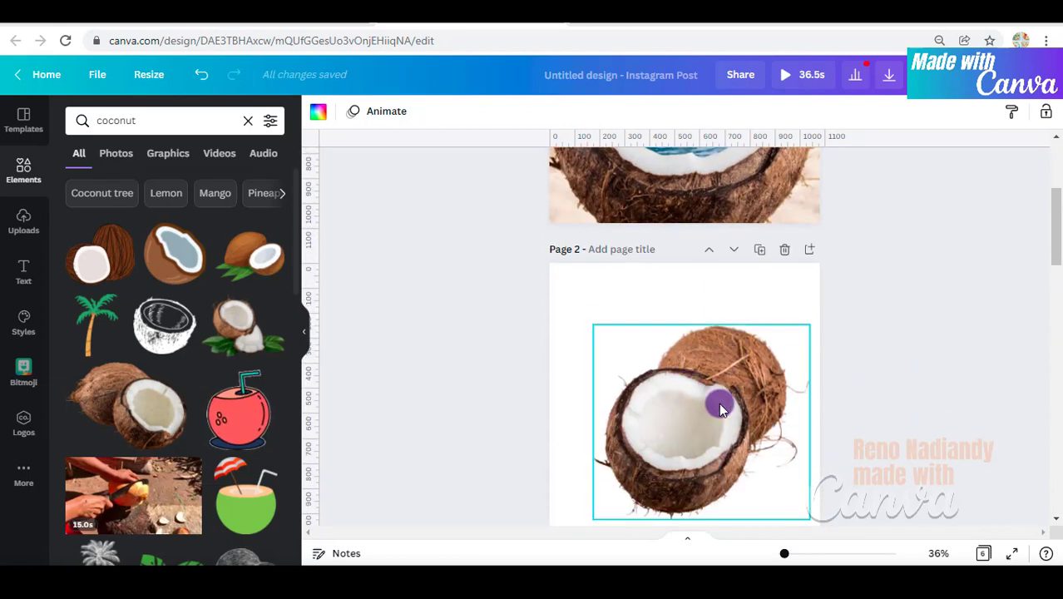
pyautogui.scroll(-2, 720, 402)
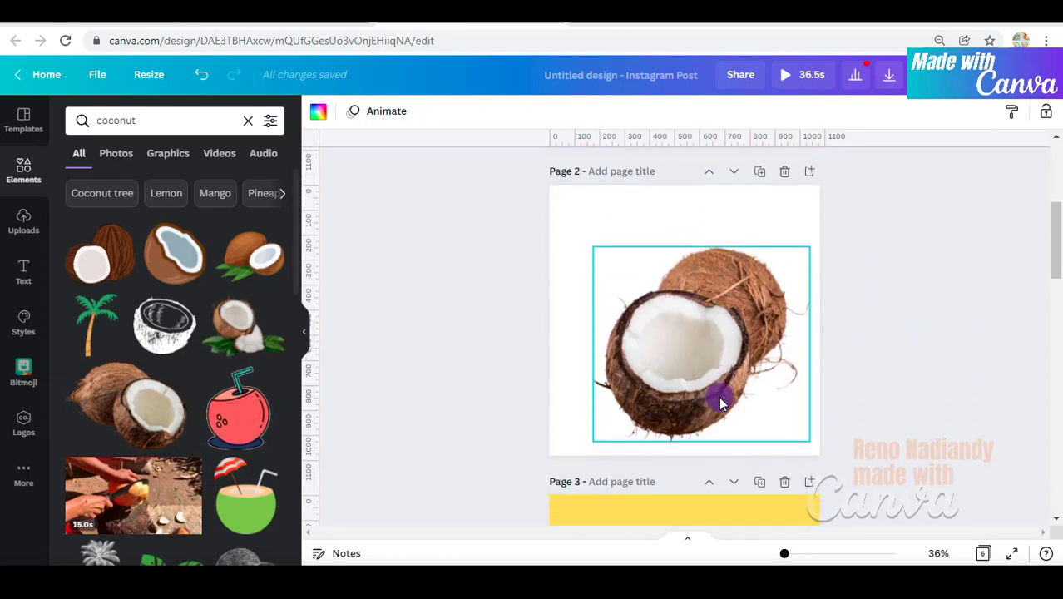
pyautogui.scroll(-6, 705, 348)
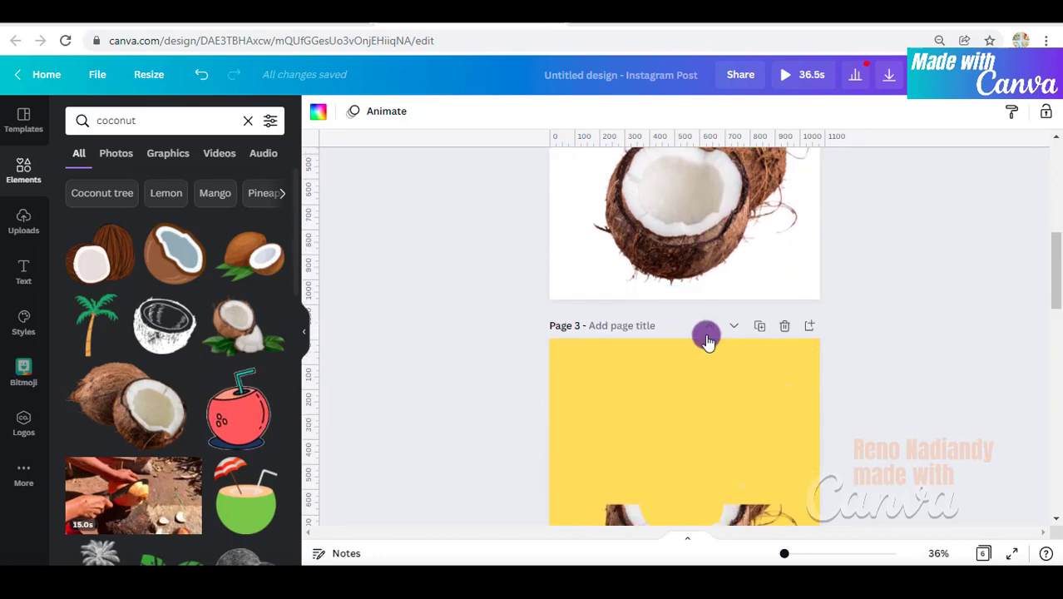
pyautogui.scroll(-2, 701, 392)
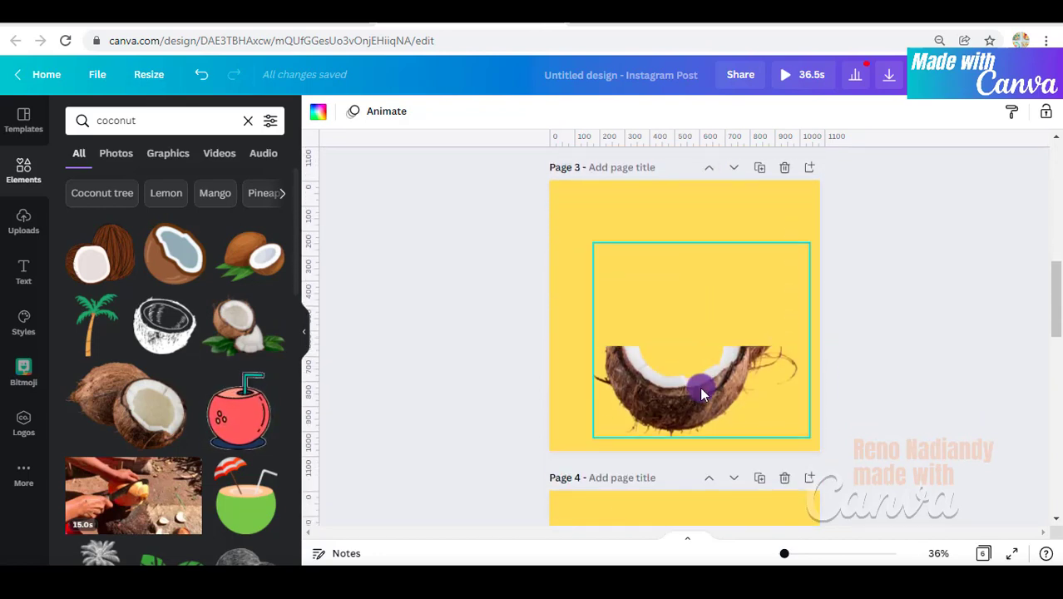
pyautogui.scroll(-6, 701, 392)
pyautogui.scroll(6, 719, 383)
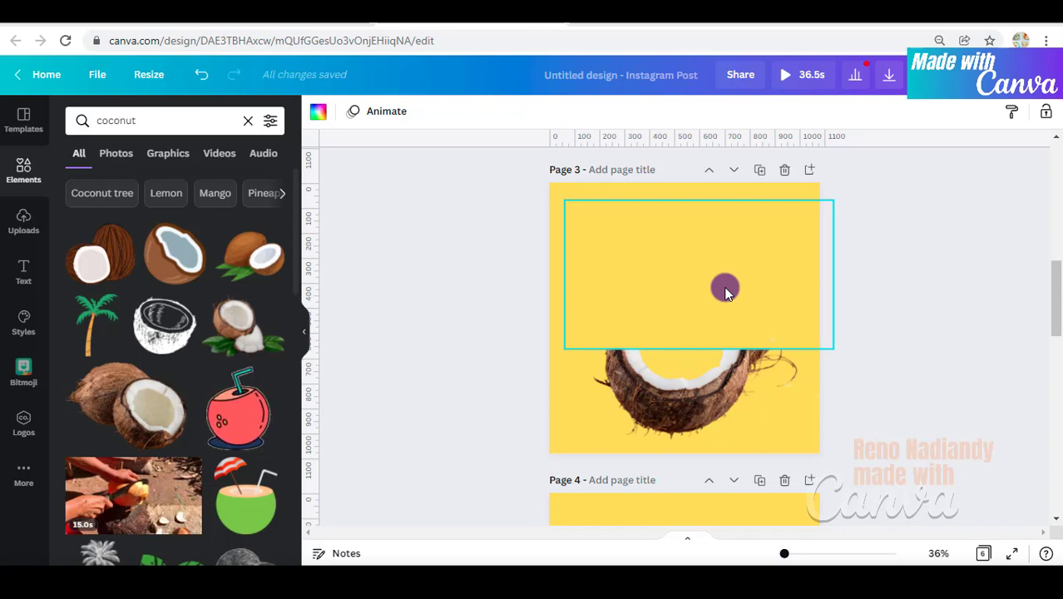
pyautogui.scroll(2, 724, 291)
pyautogui.scroll(4, 725, 291)
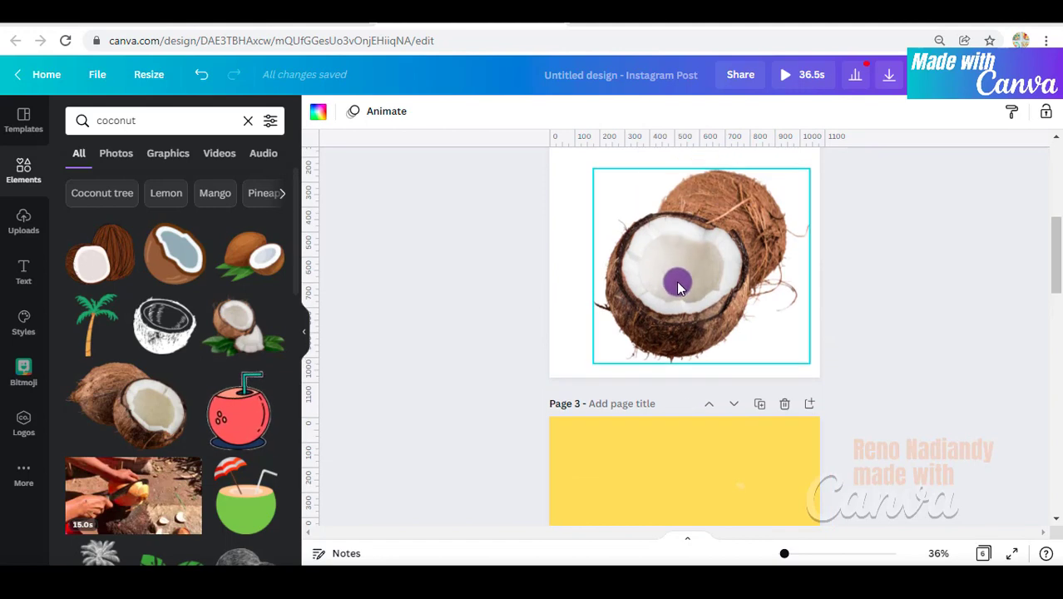
# Step: Set page 3's background color to light gray
pyautogui.scroll(-4, 687, 274)
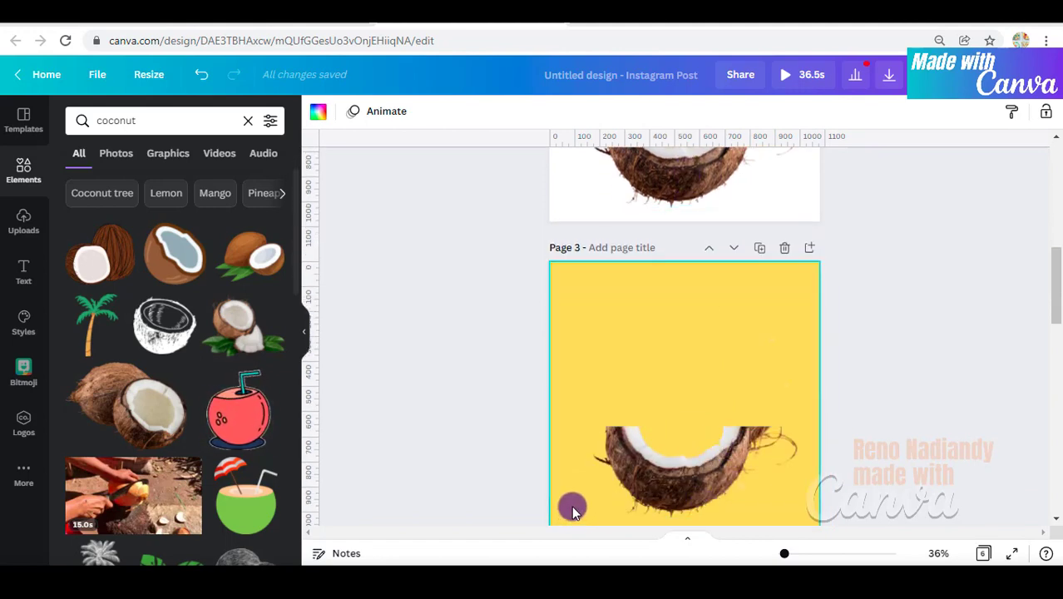
pyautogui.scroll(-2, 572, 509)
pyautogui.click(597, 452)
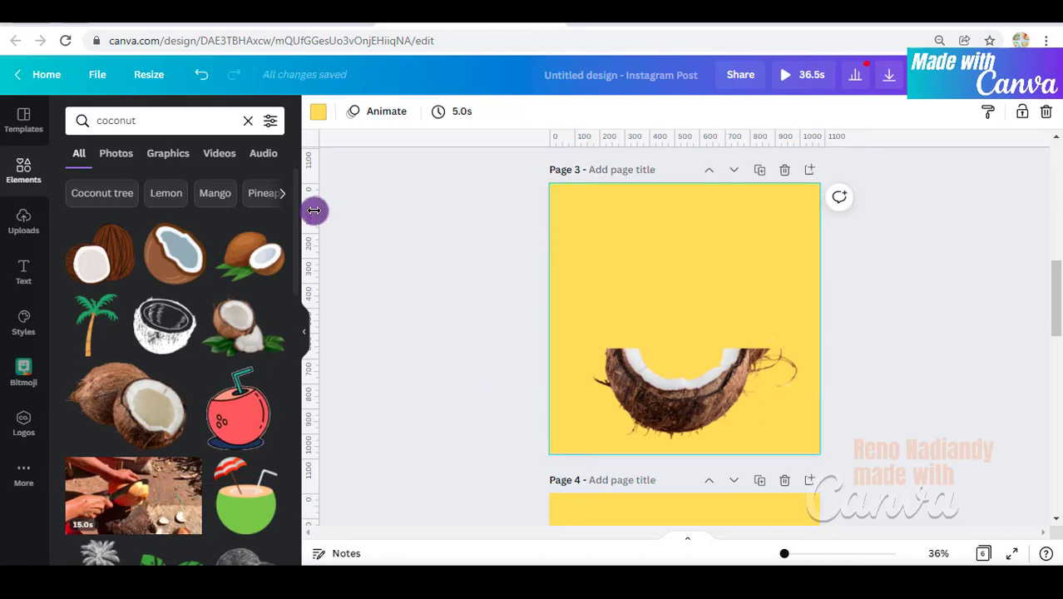
pyautogui.click(316, 110)
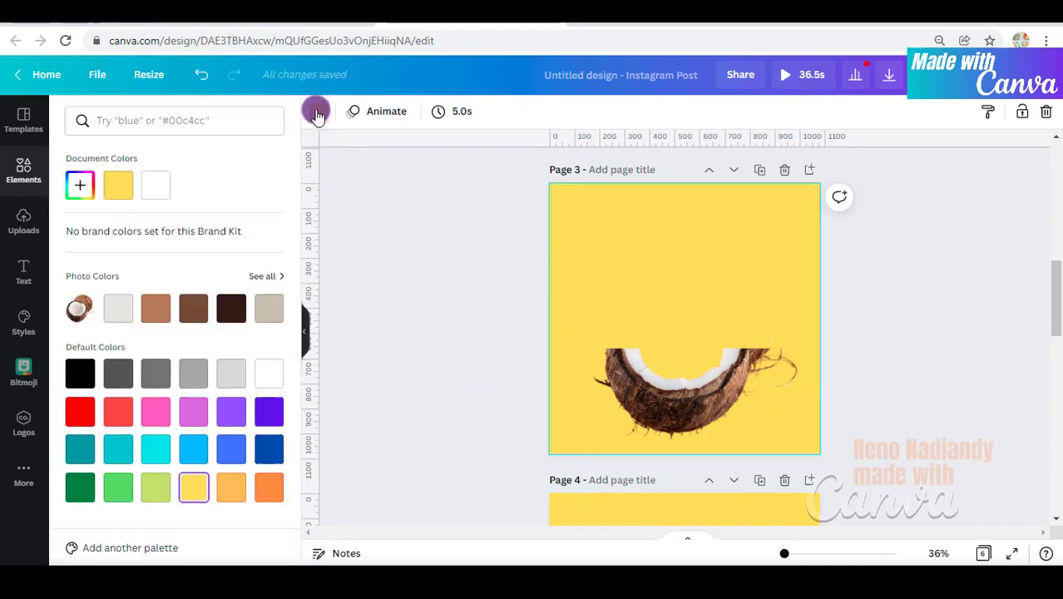
pyautogui.click(231, 375)
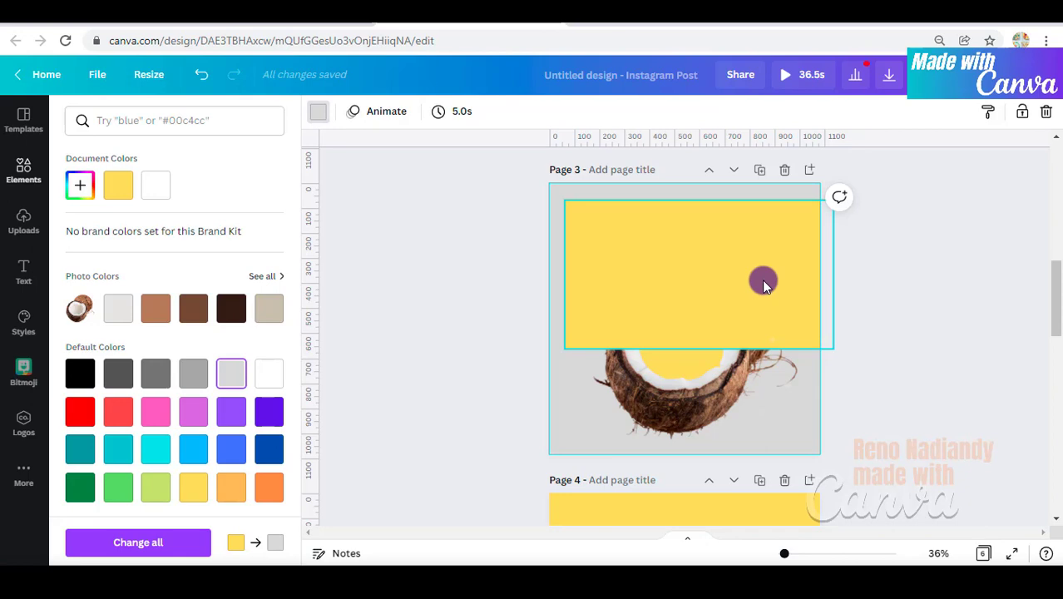
# Step: Try moving the yellow rectangle and large circle off the coconut on page 3, and undo both moves
pyautogui.moveTo(763, 283); pyautogui.dragTo(735, 263)
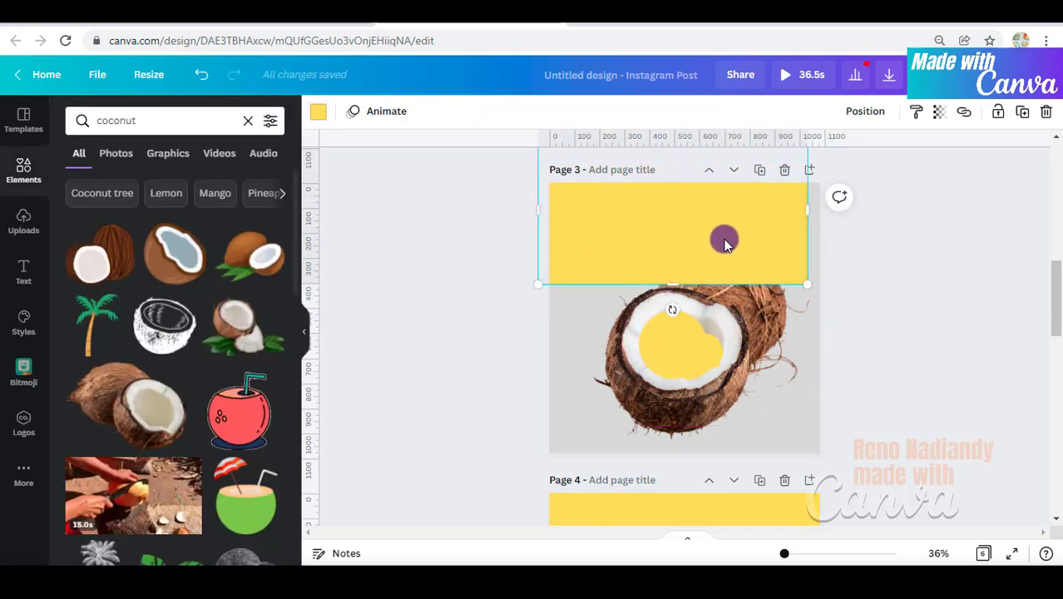
pyautogui.moveTo(690, 332); pyautogui.dragTo(649, 298)
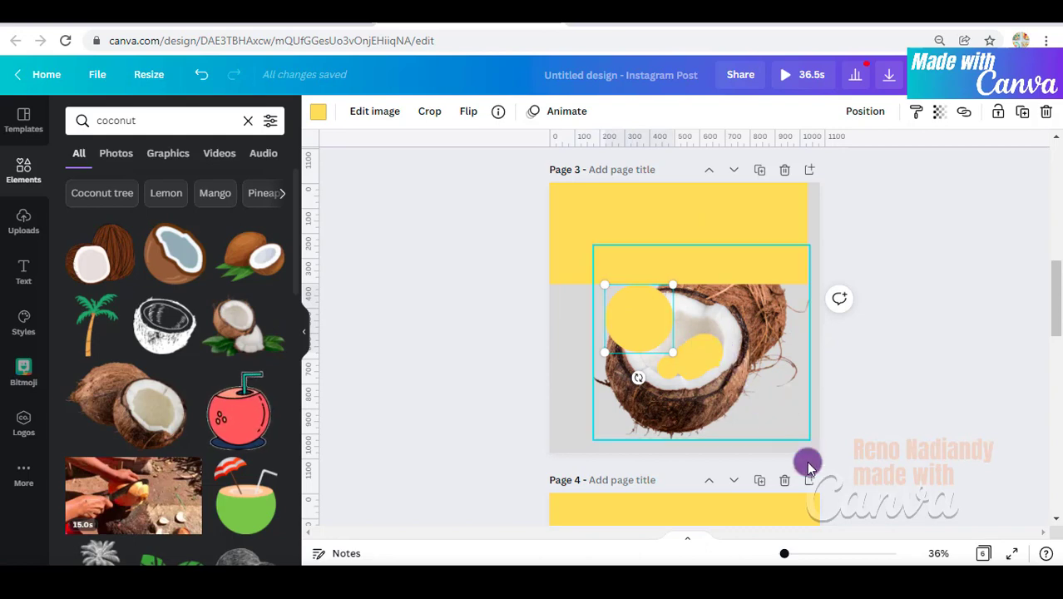
pyautogui.moveTo(790, 561); pyautogui.dragTo(795, 554)
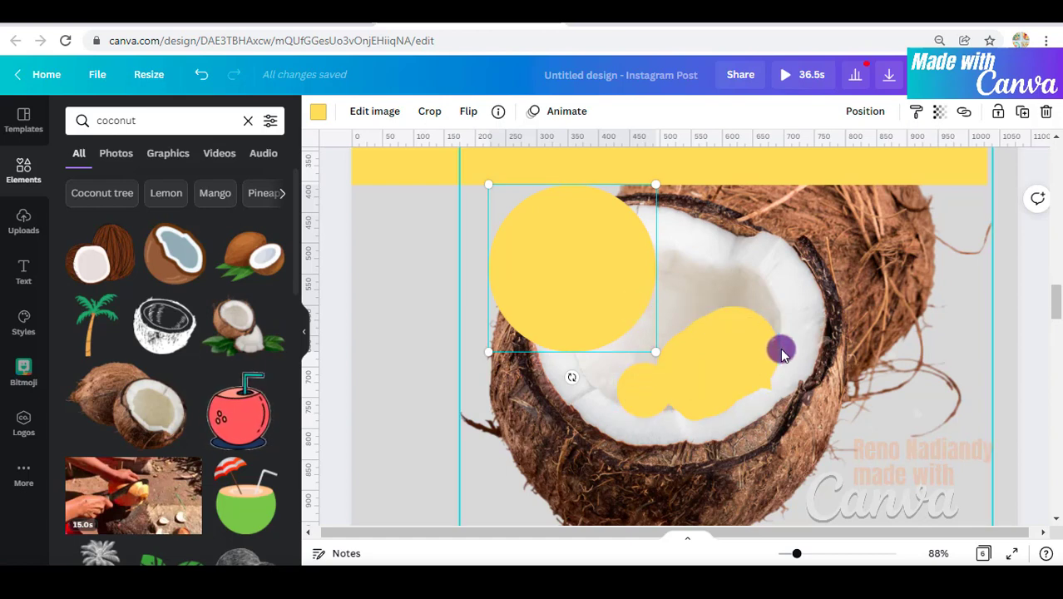
pyautogui.scroll(1, 780, 347)
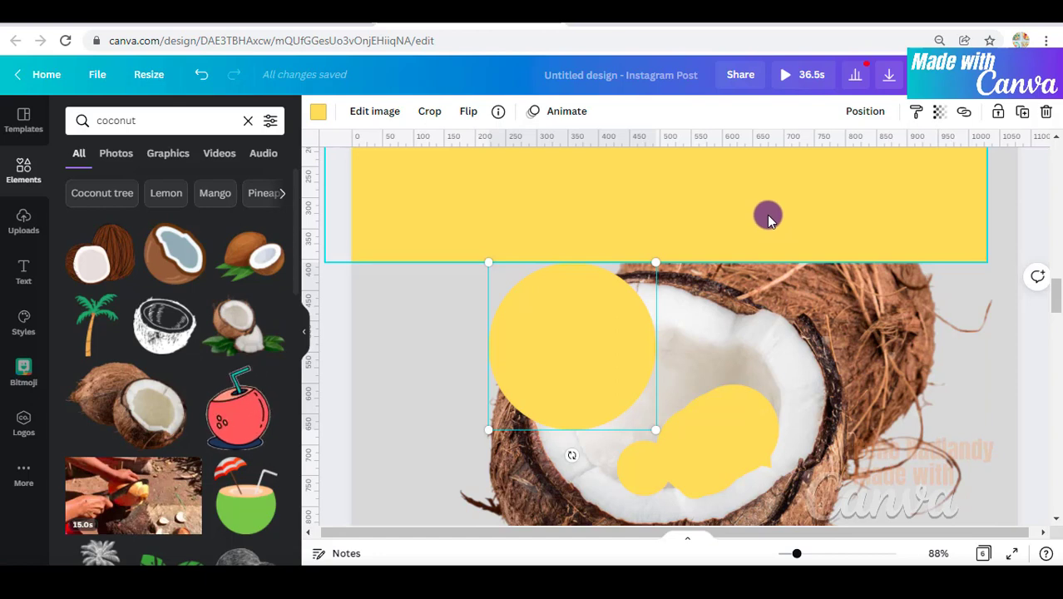
pyautogui.hotkey('ctrl', 'z')
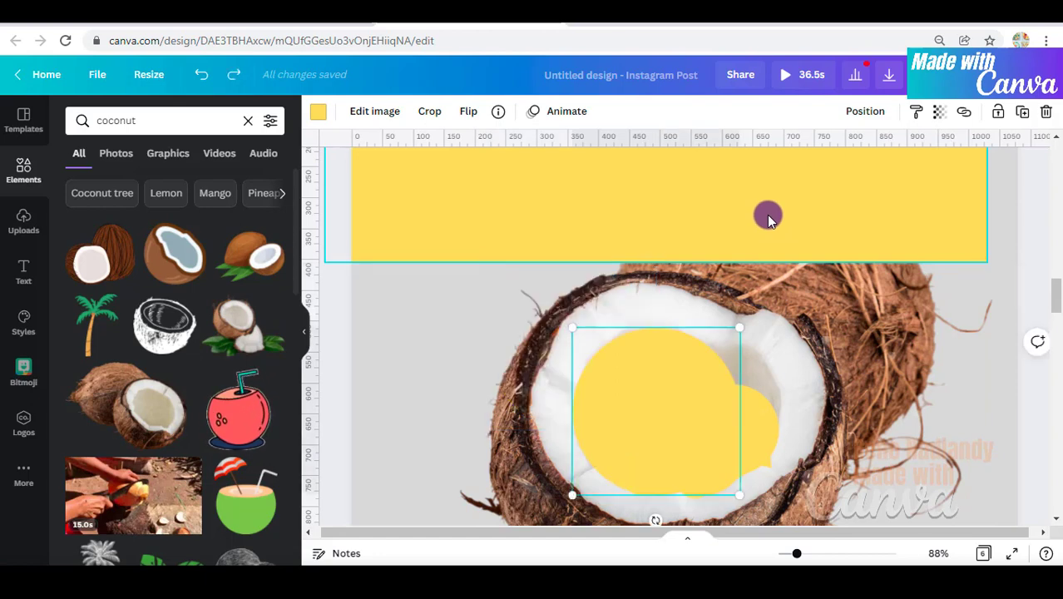
pyautogui.hotkey('ctrl', 'z')
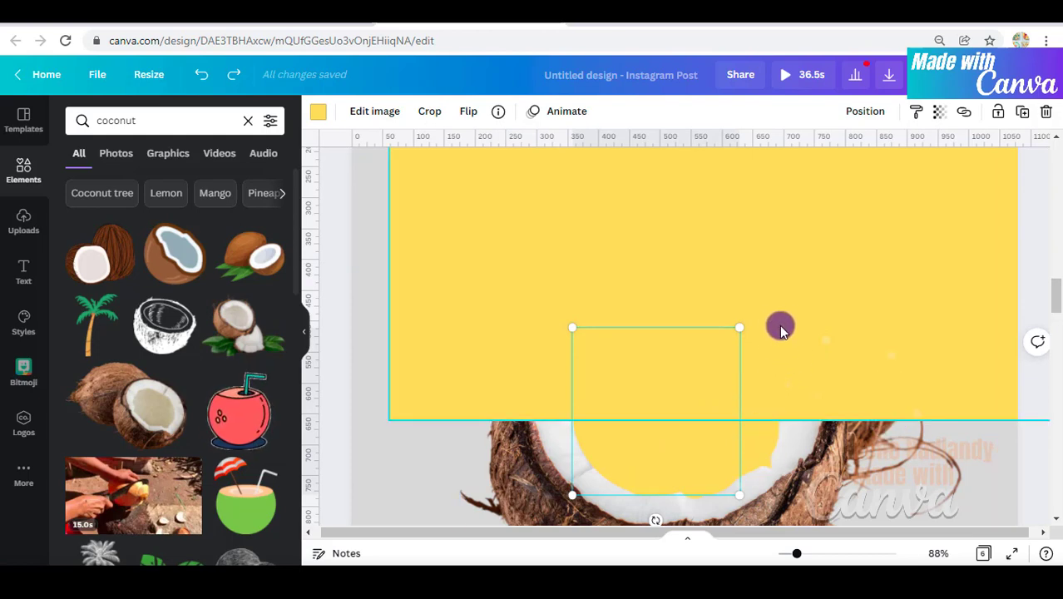
# Step: Move the yellow rectangle, circles and small triangle on page 3 apart to reveal the shapes masking the coconut's hollow
pyautogui.hotkey('ctrl', 'y')
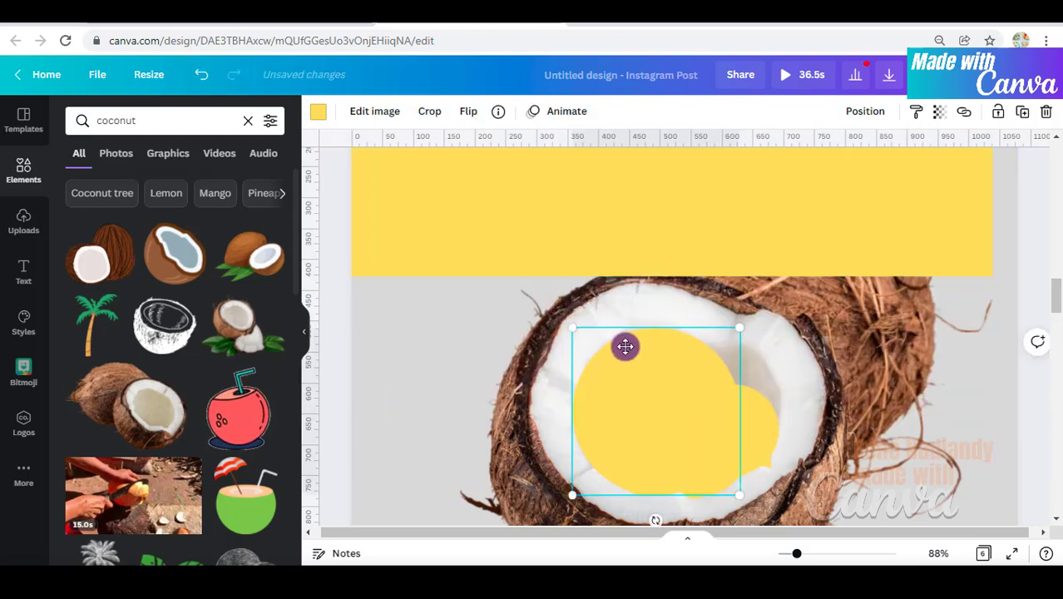
pyautogui.hotkey('ctrl', 'y')
pyautogui.moveTo(763, 406); pyautogui.dragTo(769, 342)
pyautogui.moveTo(759, 453); pyautogui.dragTo(803, 405)
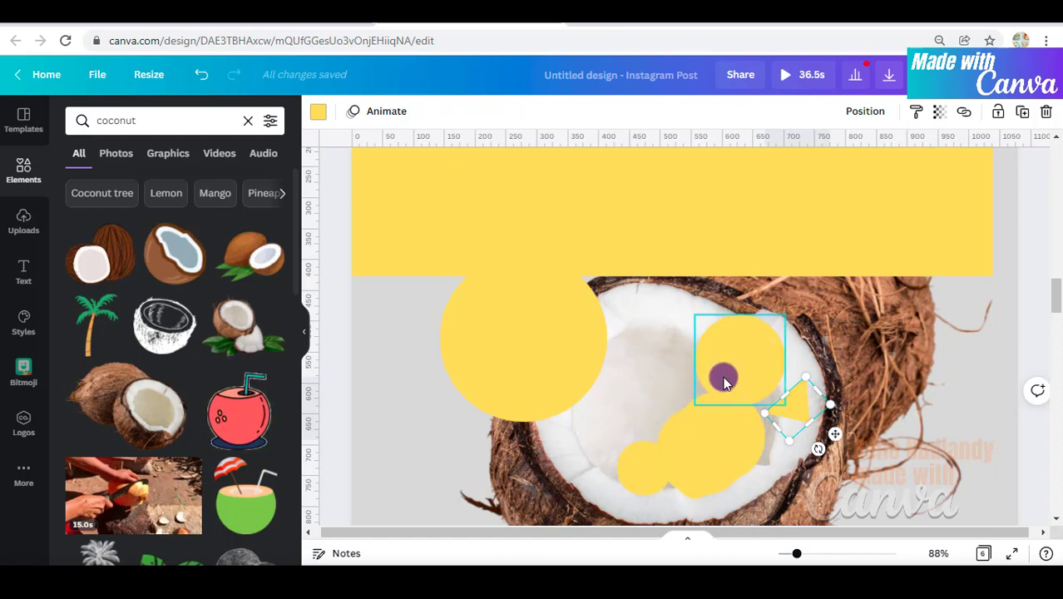
pyautogui.moveTo(730, 454); pyautogui.dragTo(696, 431)
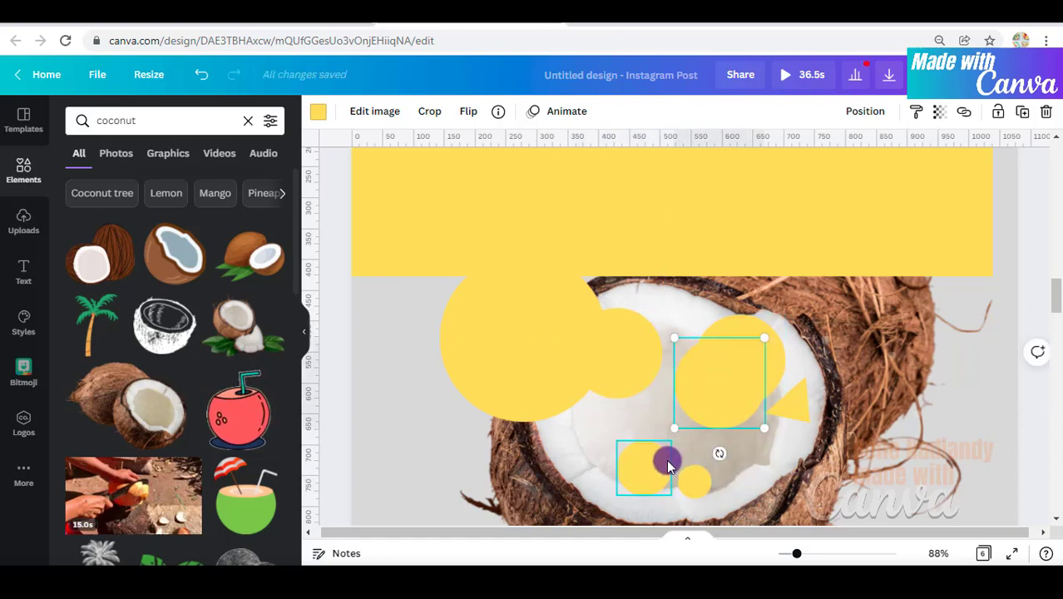
# Step: Undo the moves of the yellow masking shapes on page 3
pyautogui.hotkey('ctrl', 'z')
pyautogui.hotkey('ctrl', 'z')
pyautogui.hotkey('ctrl', 'z')
pyautogui.hotkey('ctrl', 'z')
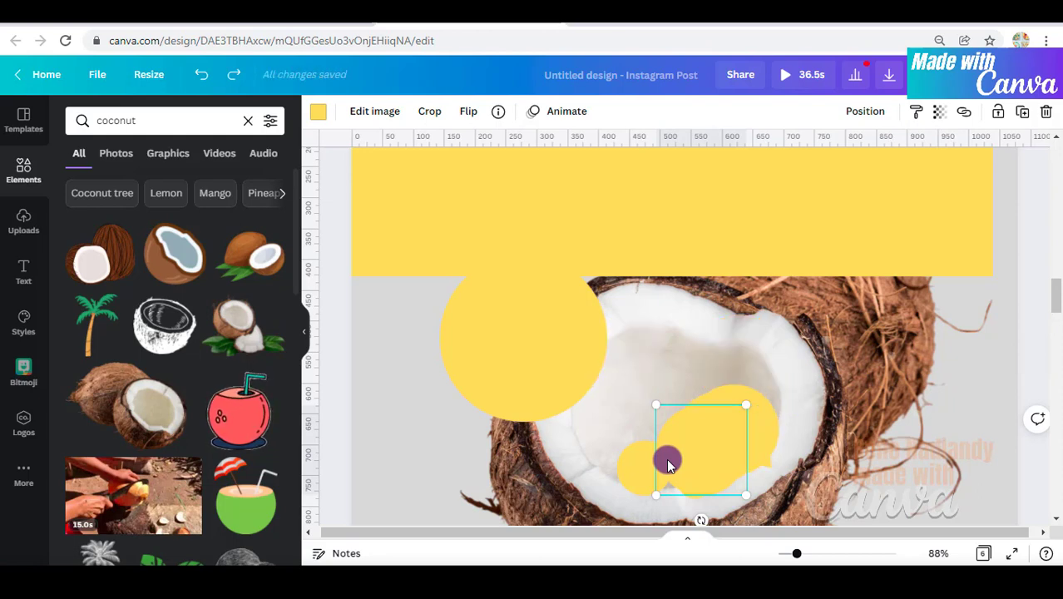
pyautogui.hotkey('ctrl', 'z')
pyautogui.hotkey('ctrl', 'z')
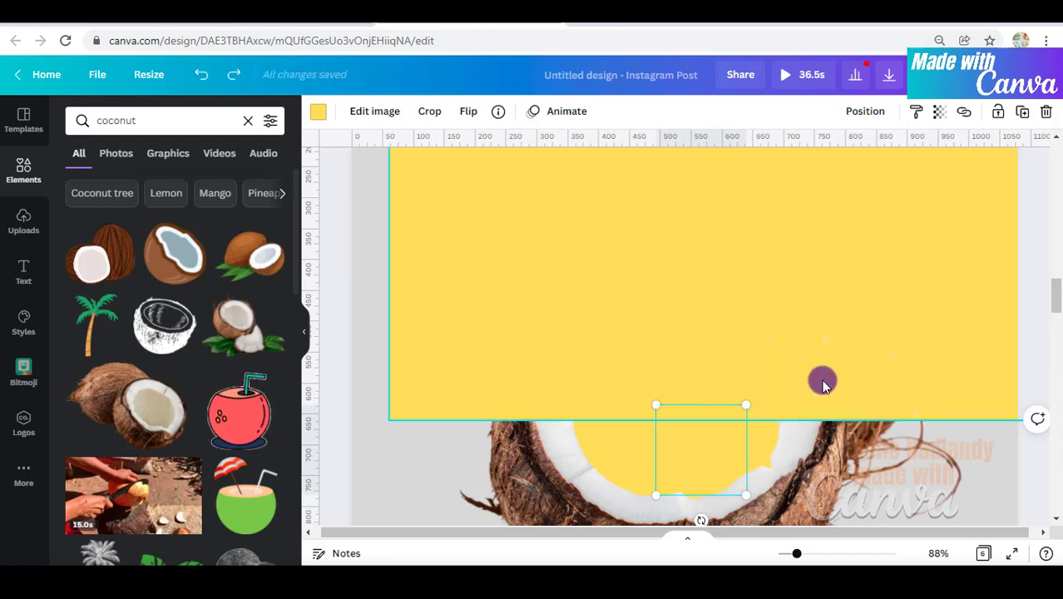
# Step: Set page 3's background color to the same yellow as the masking shapes
pyautogui.scroll(-2, 823, 382)
pyautogui.click(374, 466)
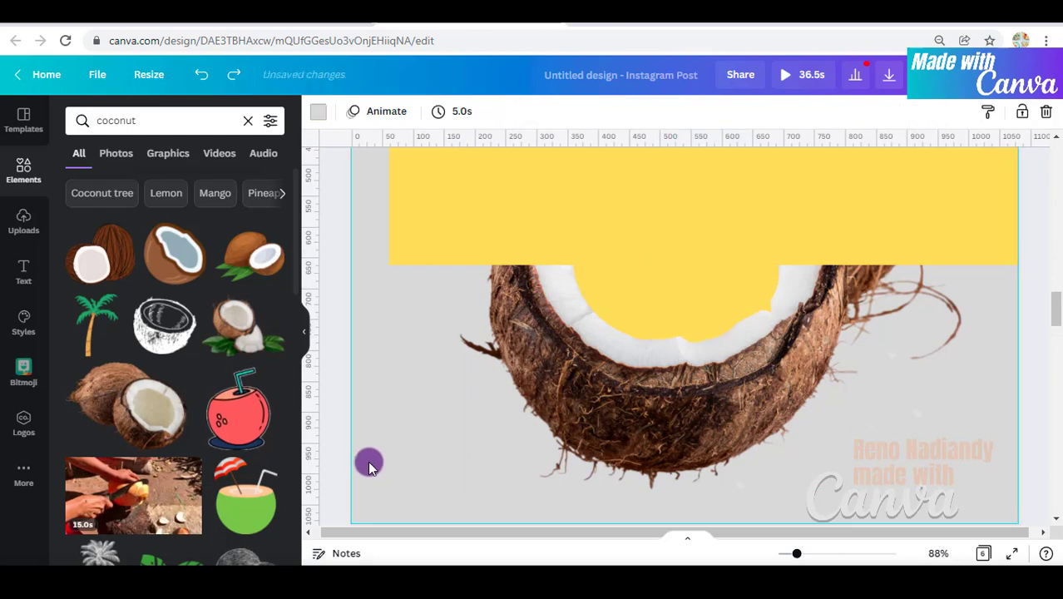
pyautogui.click(316, 116)
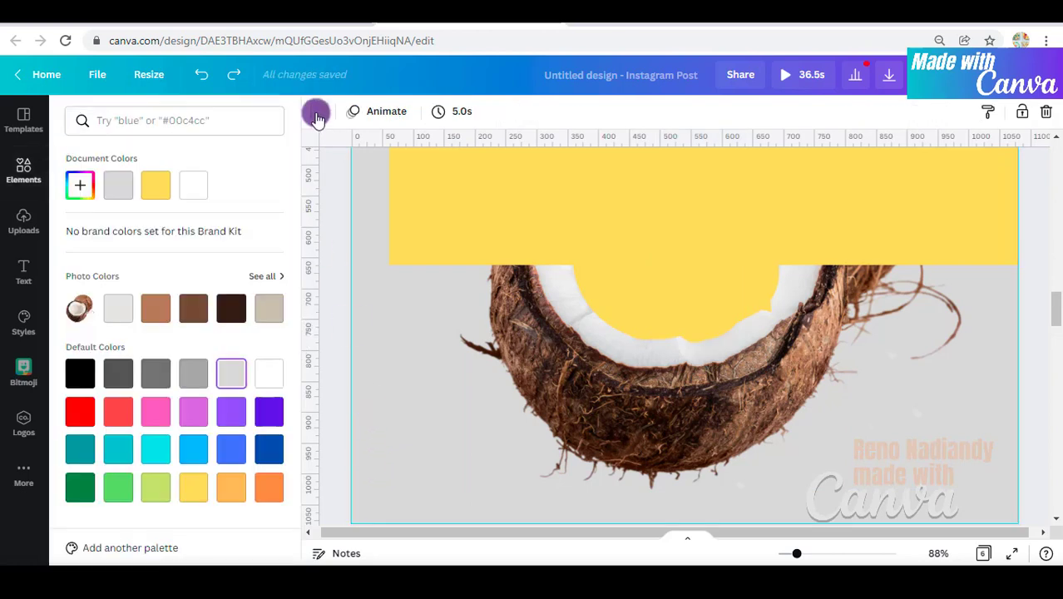
pyautogui.click(157, 187)
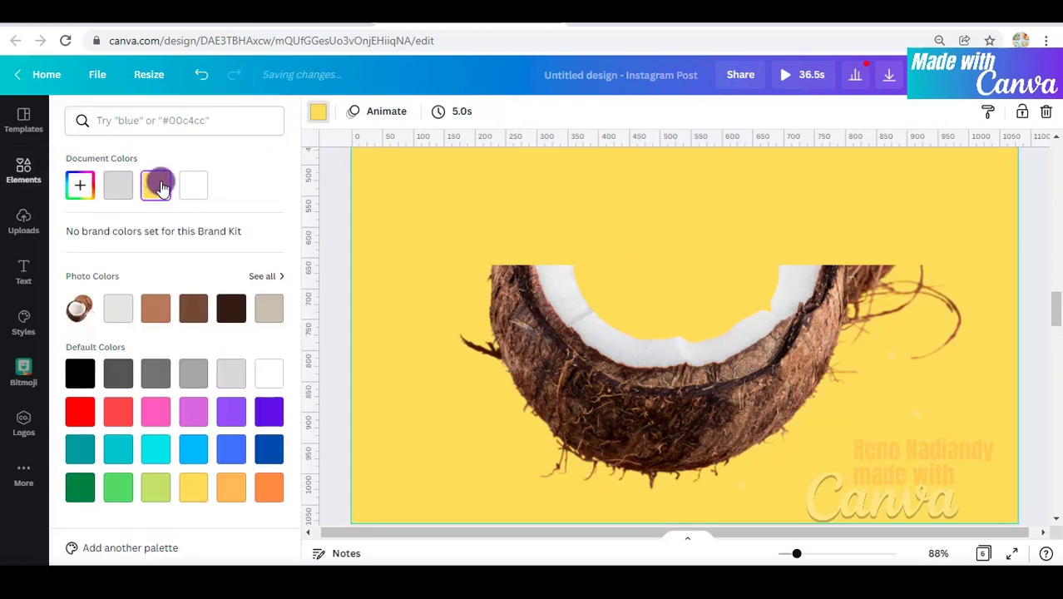
# Step: Download only page 3 of the design as a PNG at size 1
pyautogui.scroll(3, 750, 262)
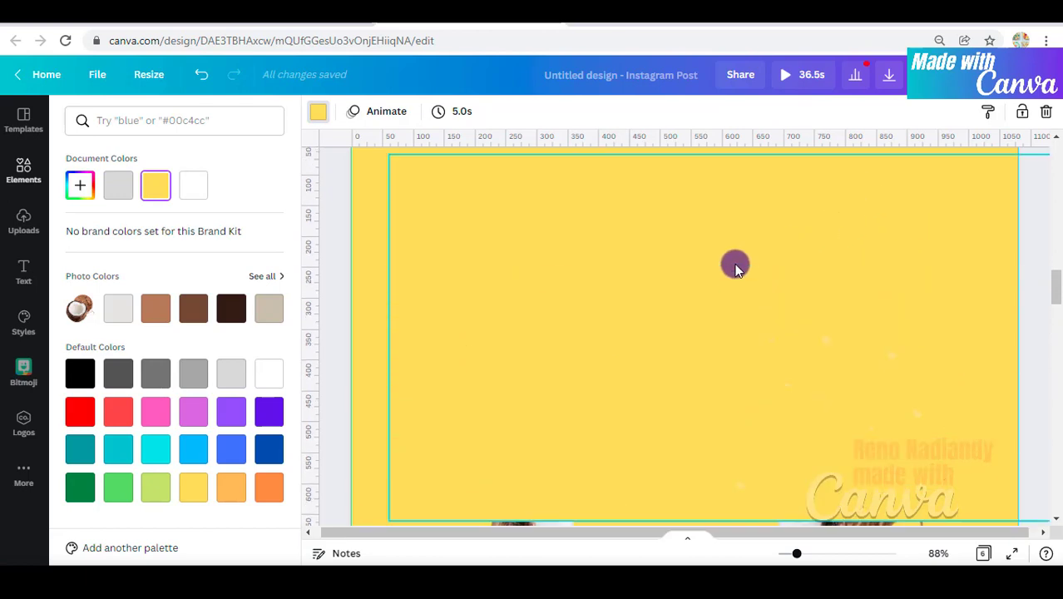
pyautogui.scroll(-6, 735, 264)
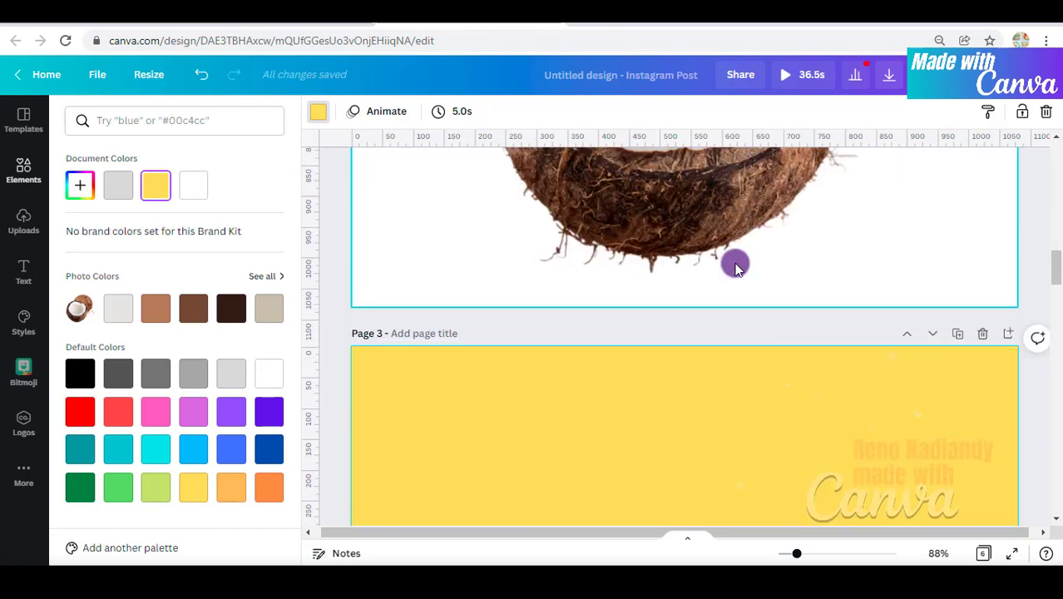
pyautogui.click(888, 76)
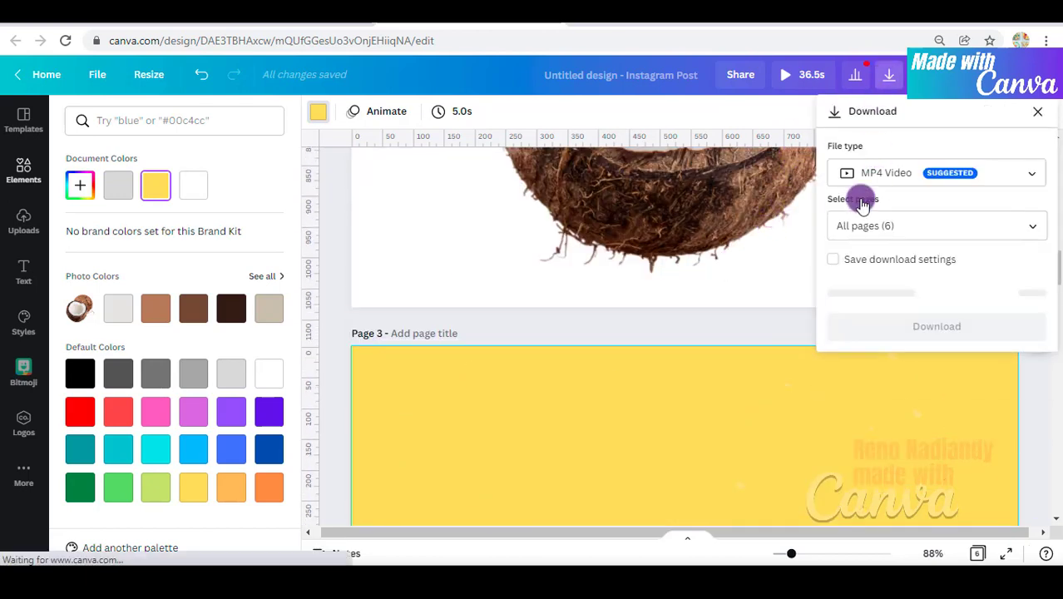
pyautogui.click(1035, 175)
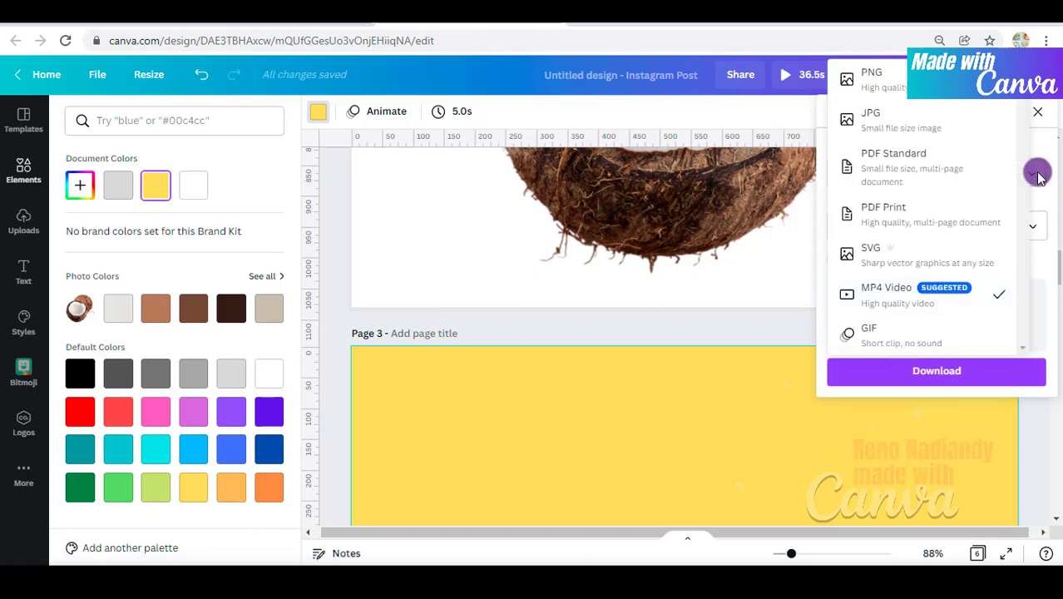
pyautogui.click(865, 75)
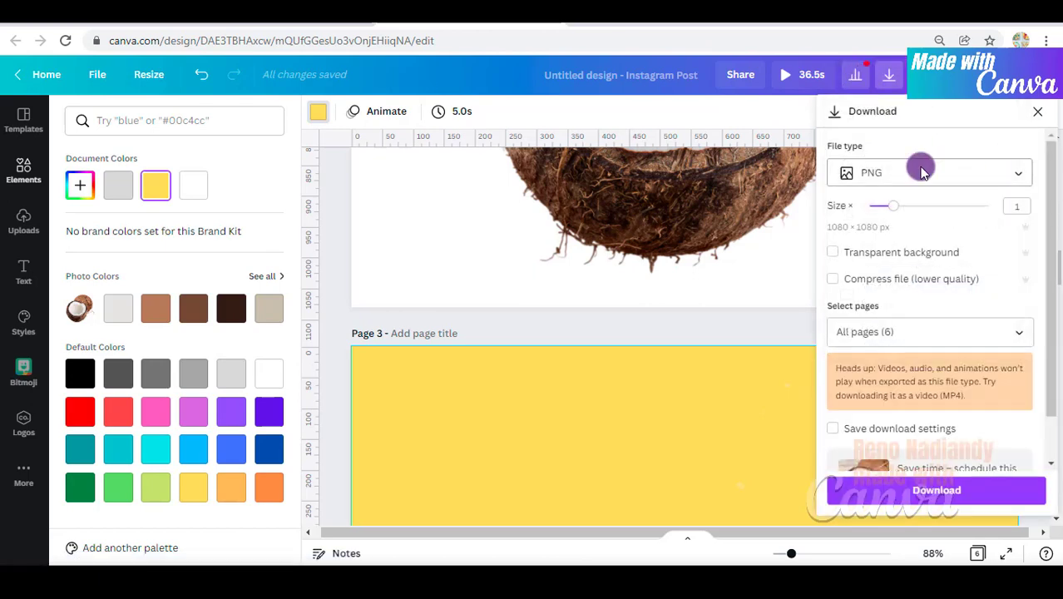
pyautogui.click(1016, 331)
pyautogui.click(1002, 224)
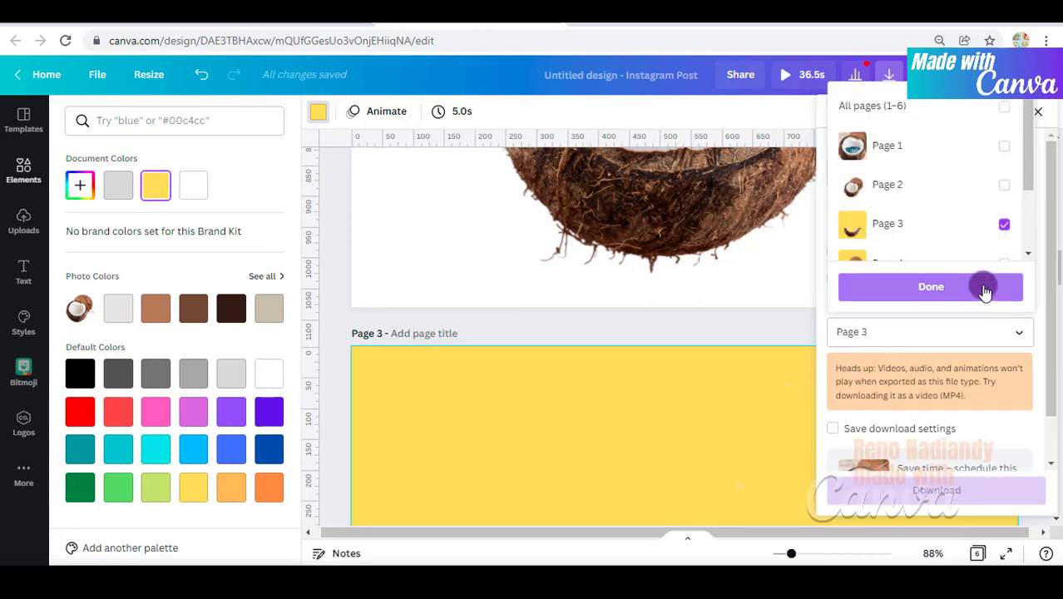
pyautogui.click(982, 286)
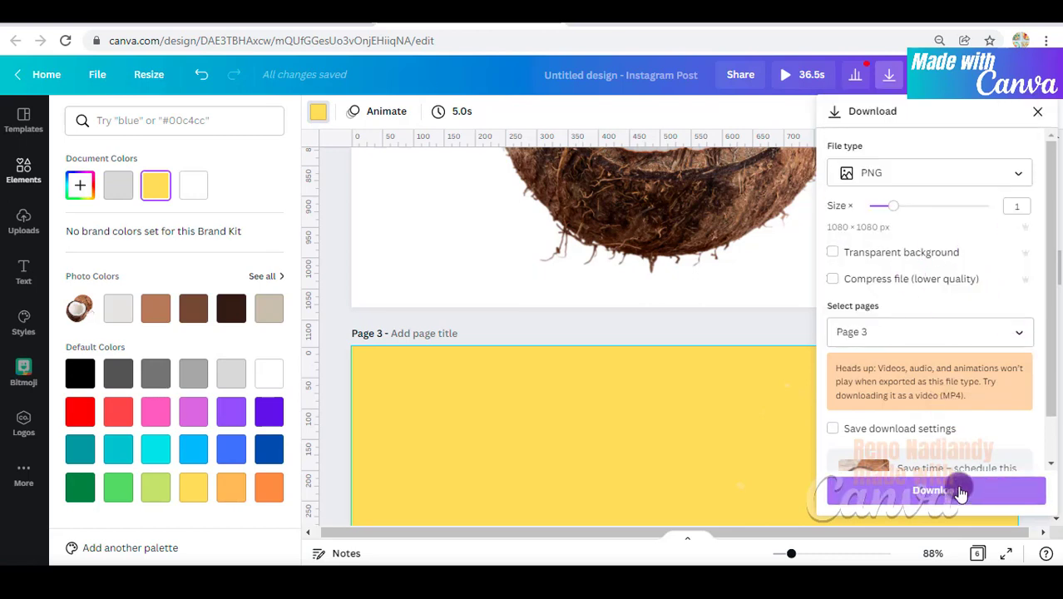
pyautogui.click(915, 491)
# Step: Change page 4's background color to light gray to reveal the yellow masking shapes
pyautogui.scroll(-5, 722, 378)
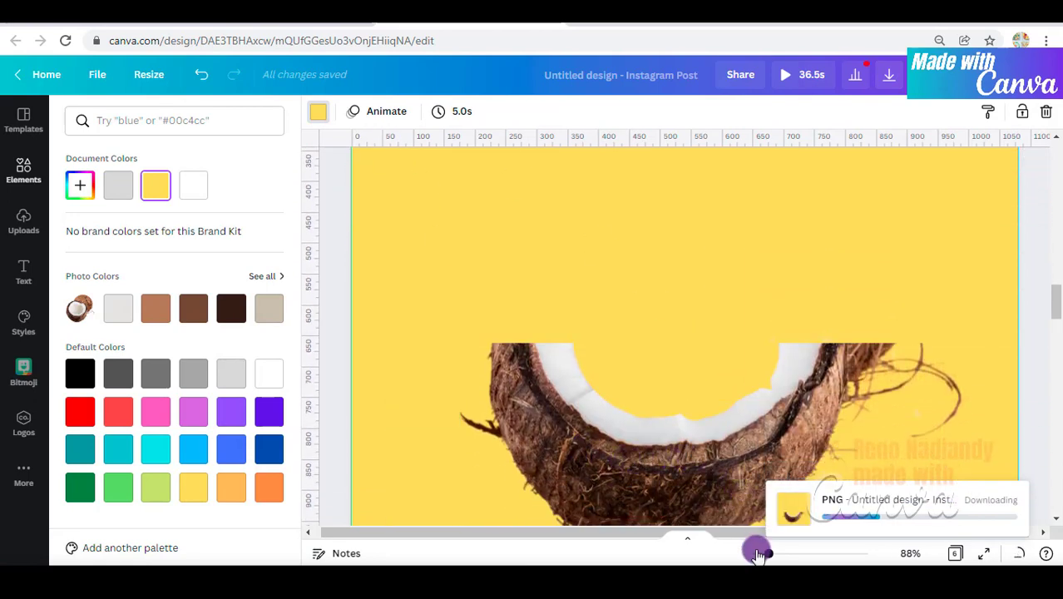
pyautogui.moveTo(764, 555); pyautogui.dragTo(754, 553)
pyautogui.scroll(-5, 728, 408)
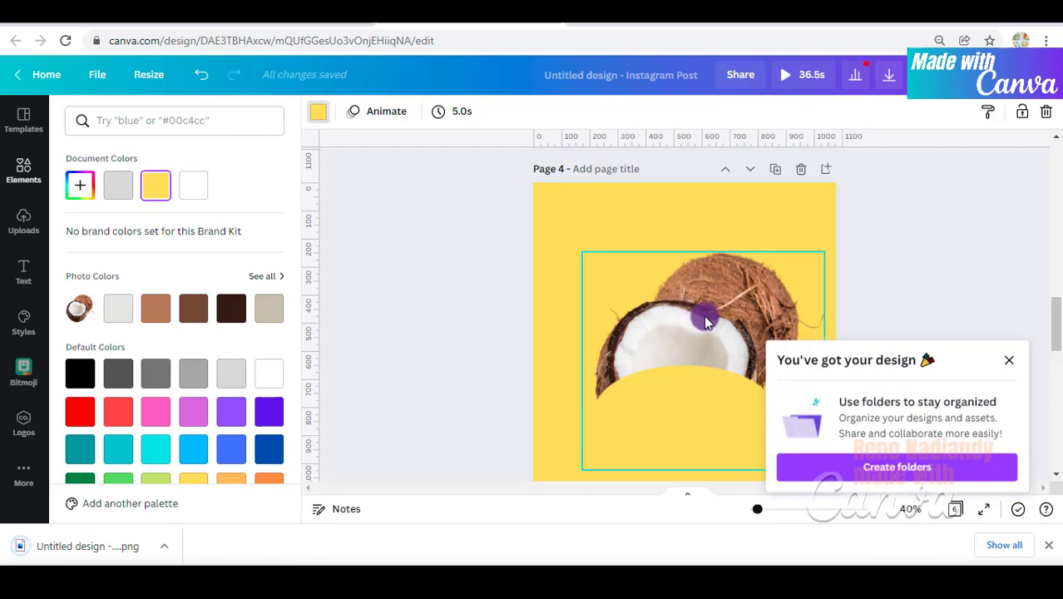
pyautogui.click(957, 320)
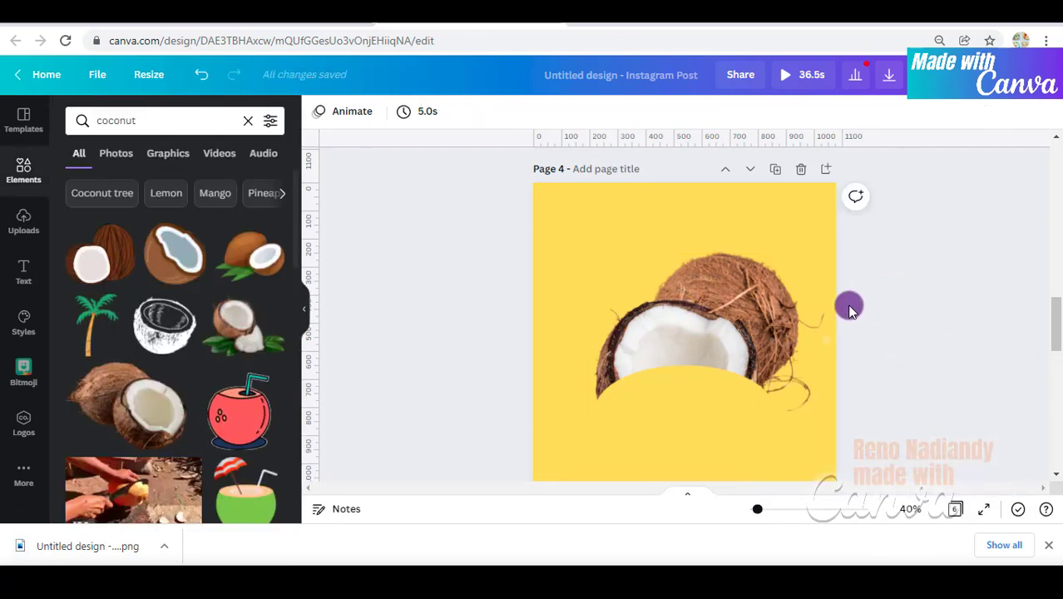
pyautogui.click(783, 302)
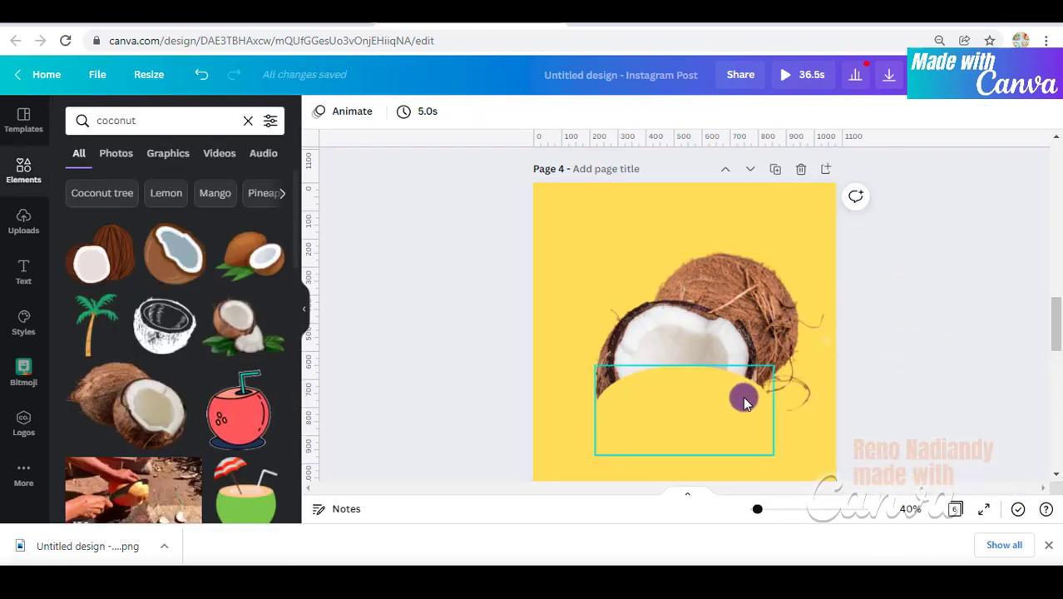
pyautogui.click(557, 459)
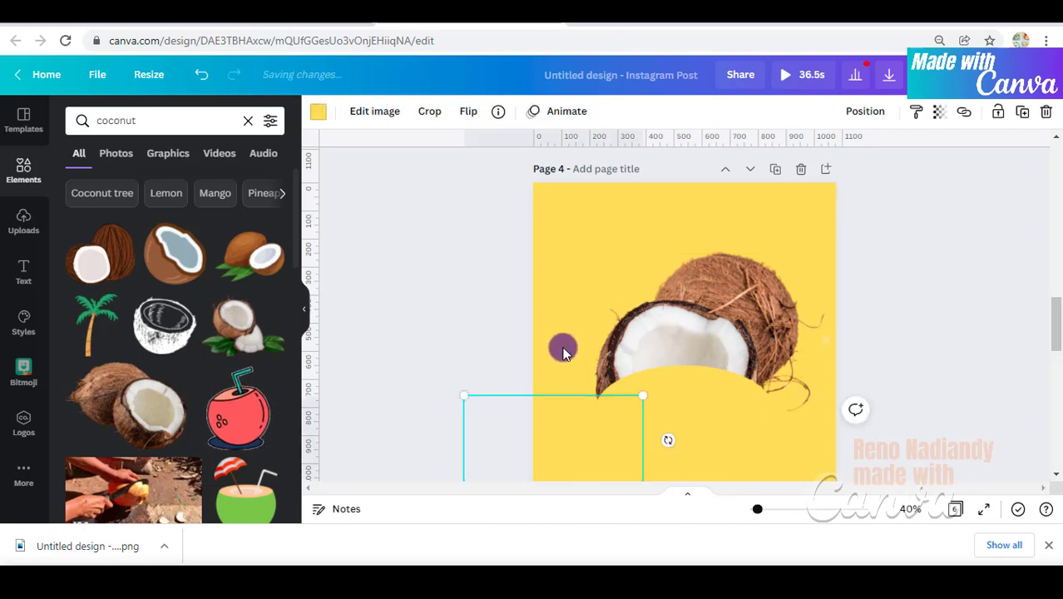
pyautogui.click(558, 221)
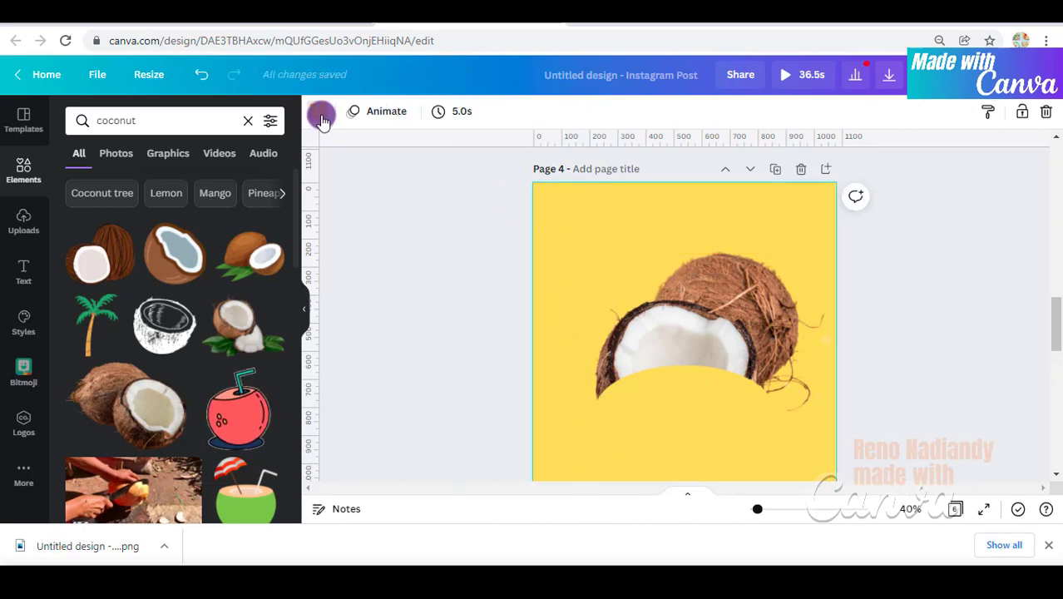
pyautogui.click(320, 120)
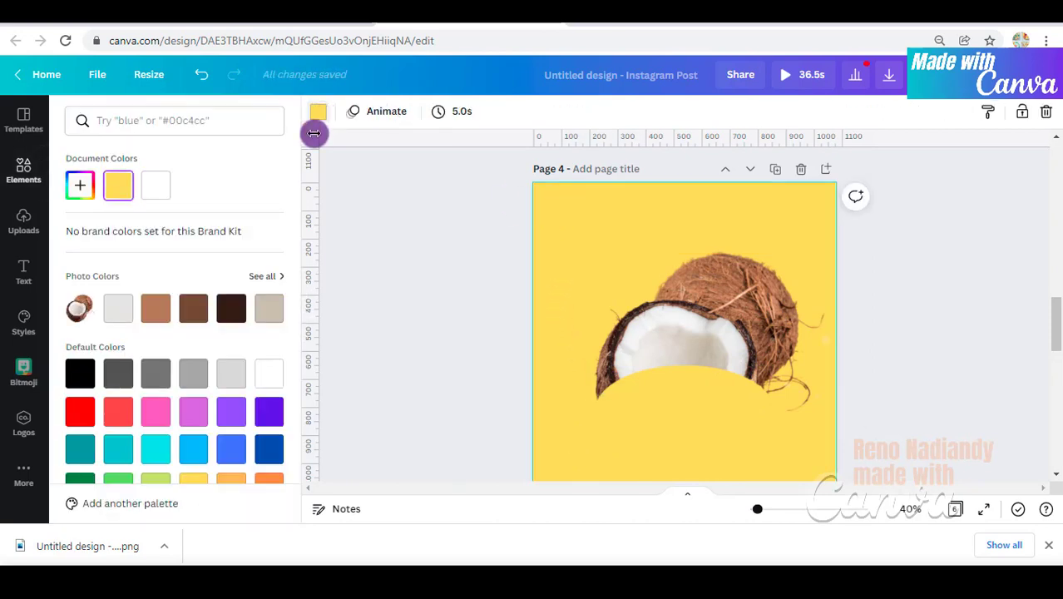
pyautogui.click(231, 373)
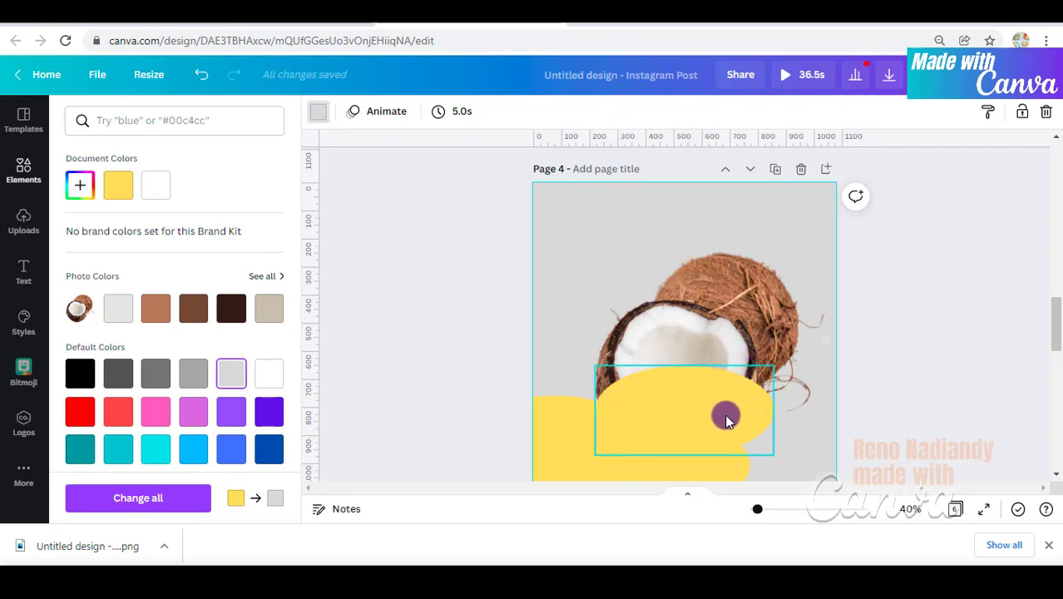
# Step: Move the three yellow masking ellipses on page 4 up and across over the coconut to show each one separately
pyautogui.moveTo(726, 415); pyautogui.dragTo(758, 329)
pyautogui.moveTo(703, 446); pyautogui.dragTo(795, 411)
pyautogui.moveTo(605, 439); pyautogui.dragTo(690, 411)
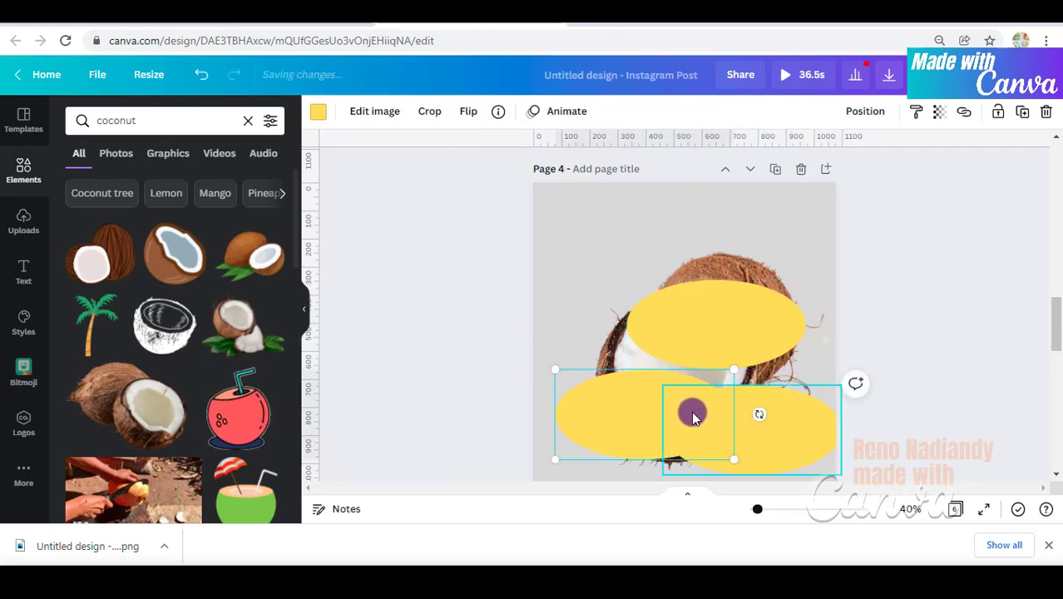
# Step: Undo the ellipse moves and the gray background change on page 4
pyautogui.hotkey('ctrl', 'z')
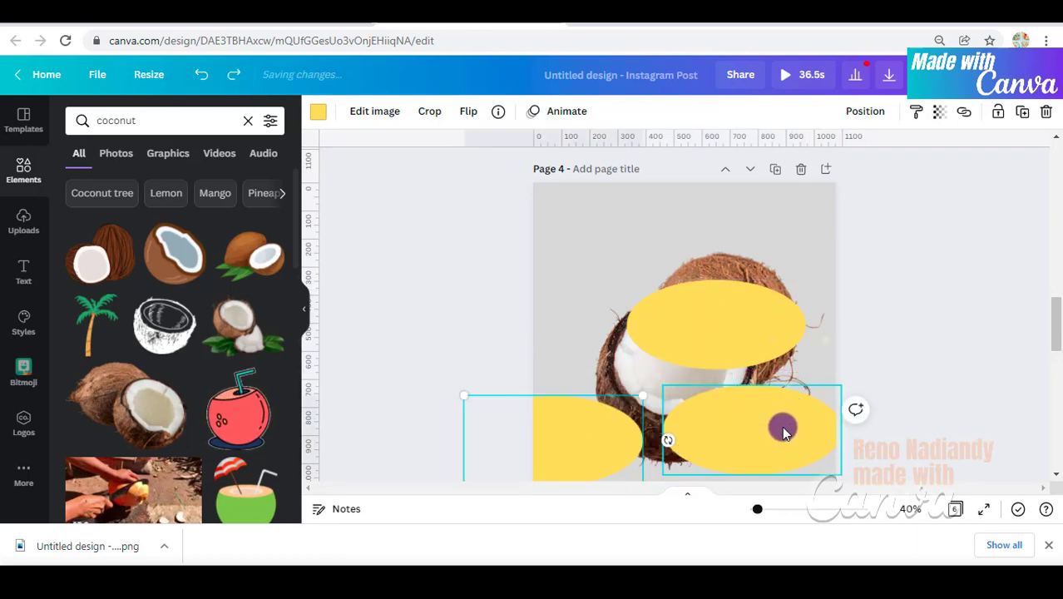
pyautogui.hotkey('ctrl', 'z')
pyautogui.hotkey('ctrl', 'z')
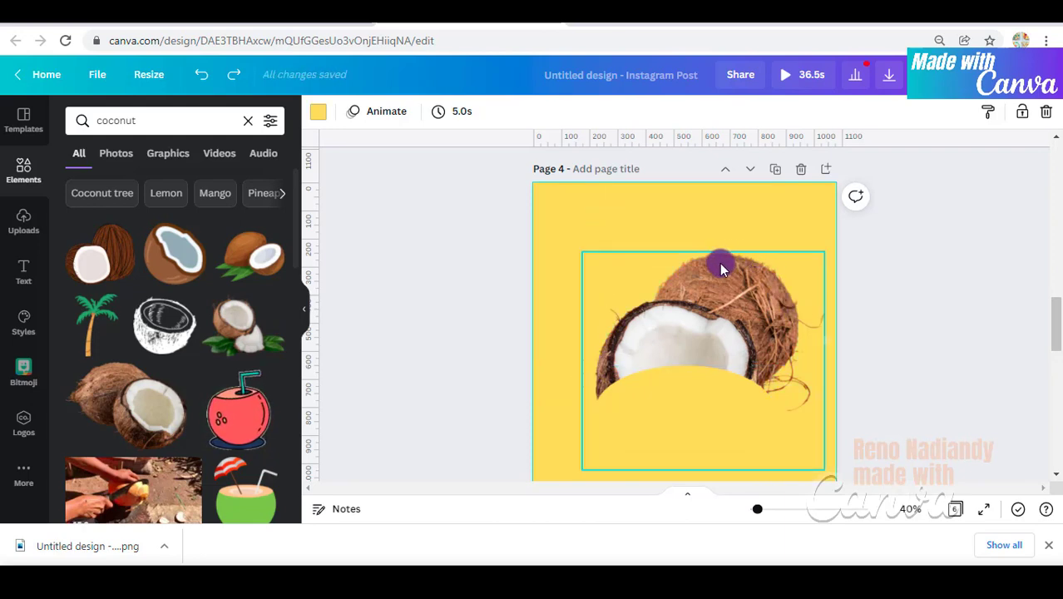
# Step: Download only page 4 of the design as a PNG at size 1
pyautogui.click(887, 81)
pyautogui.click(1036, 173)
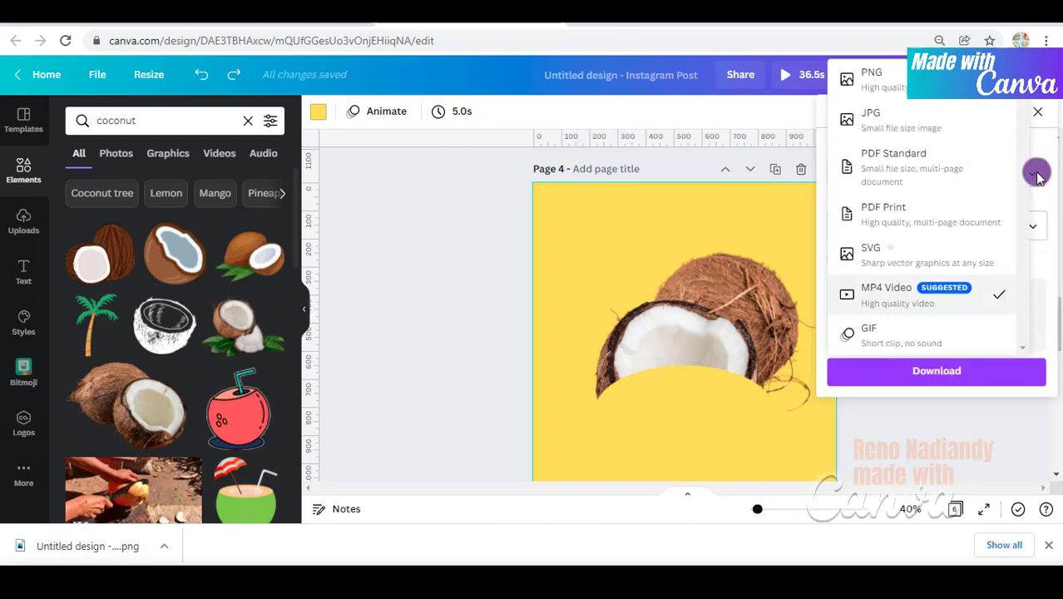
pyautogui.click(873, 77)
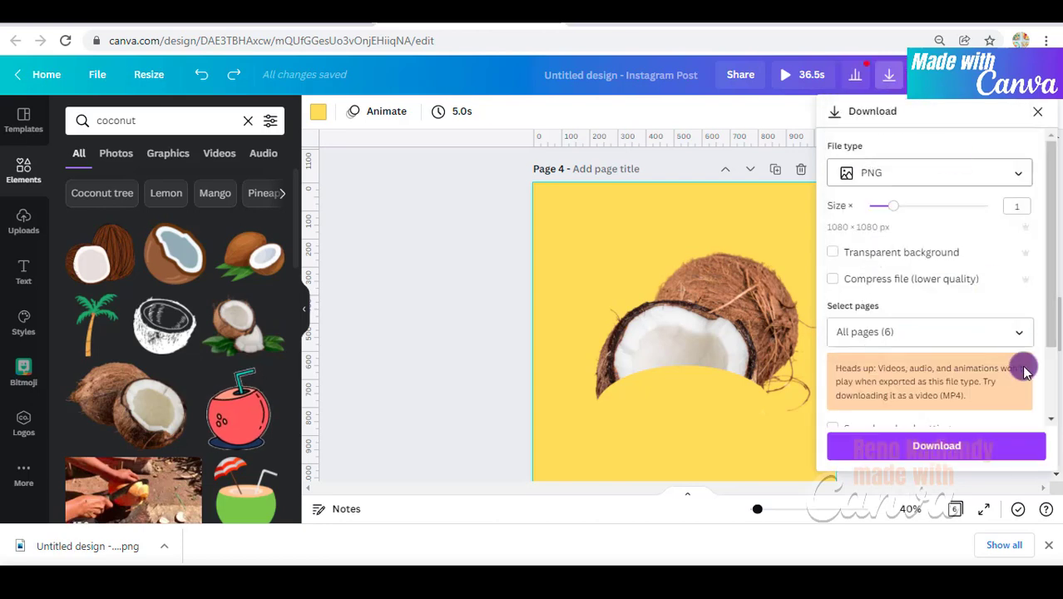
pyautogui.click(1016, 332)
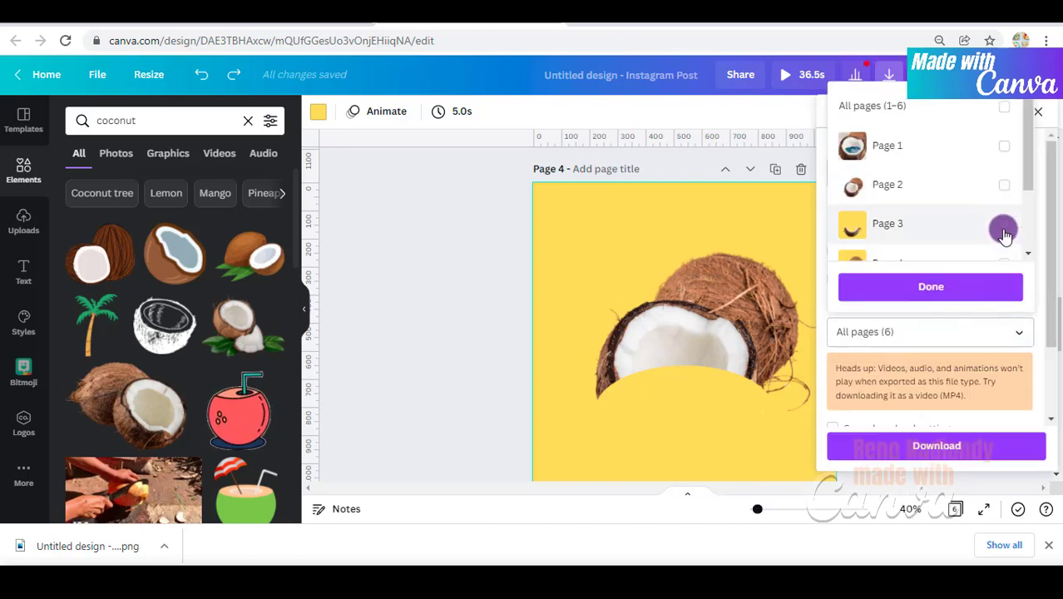
pyautogui.scroll(-2, 1006, 226)
pyautogui.click(1003, 184)
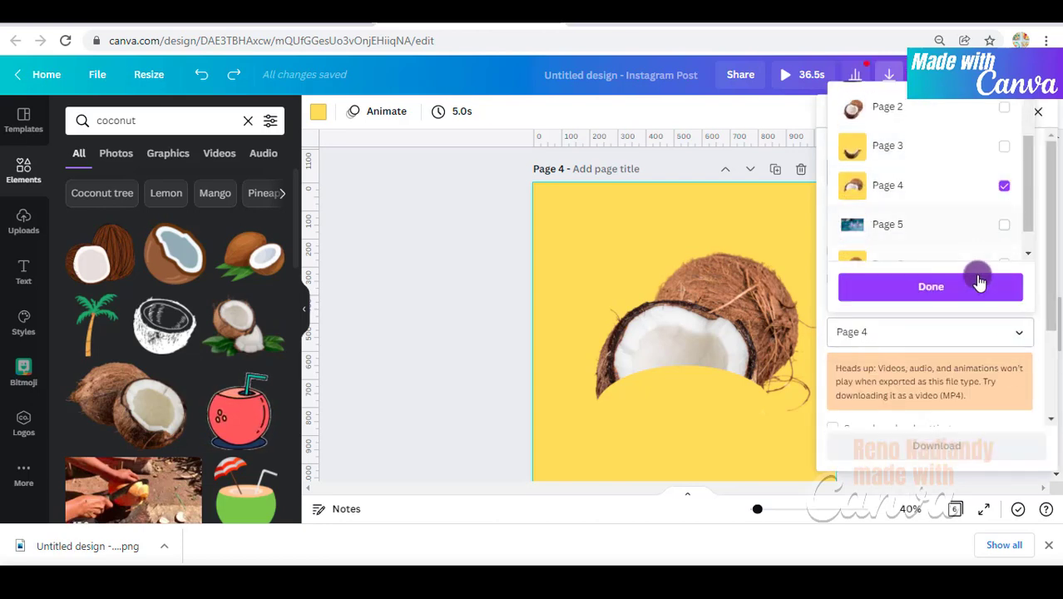
pyautogui.click(973, 285)
pyautogui.click(994, 453)
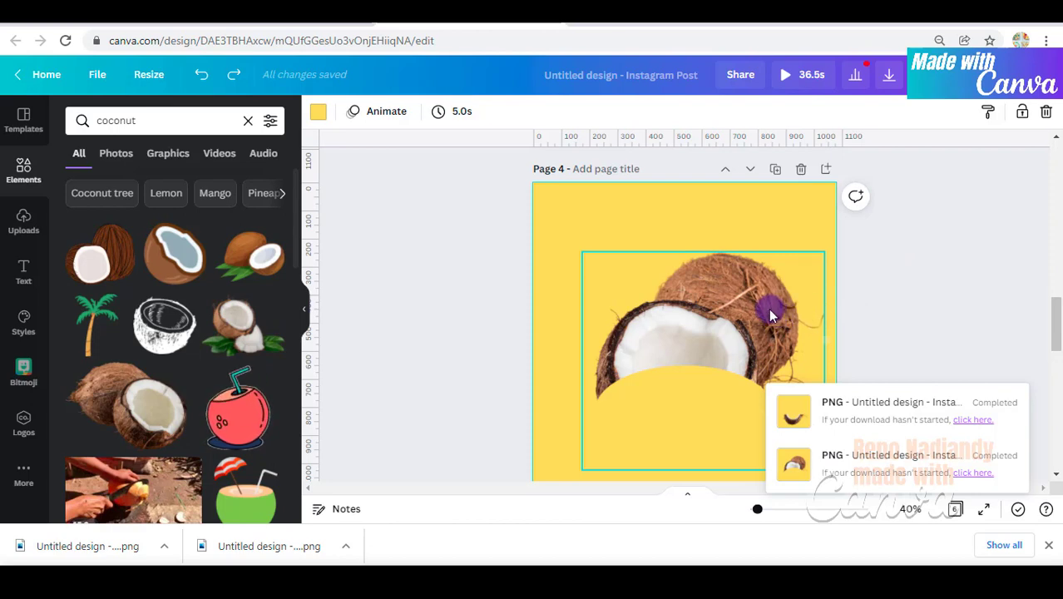
# Step: Try moving the coconut photo upward on page 4, and undo the move
pyautogui.moveTo(770, 316); pyautogui.dragTo(776, 242)
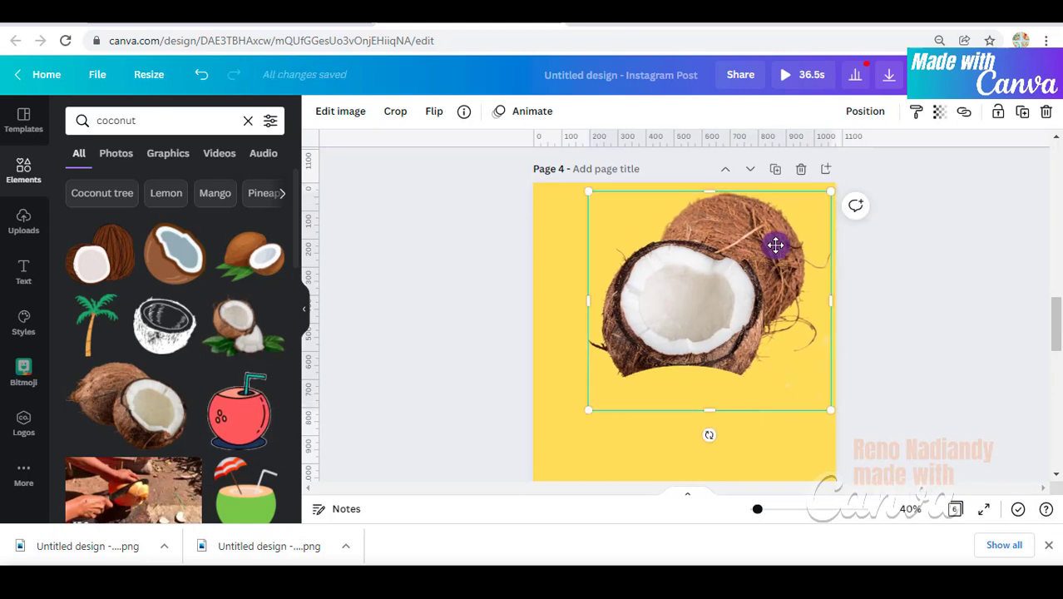
pyautogui.hotkey('ctrl', 'z')
# Step: Upload the exported page 3 PNG and place it on top of the coconut photo on page 2
pyautogui.scroll(7, 923, 326)
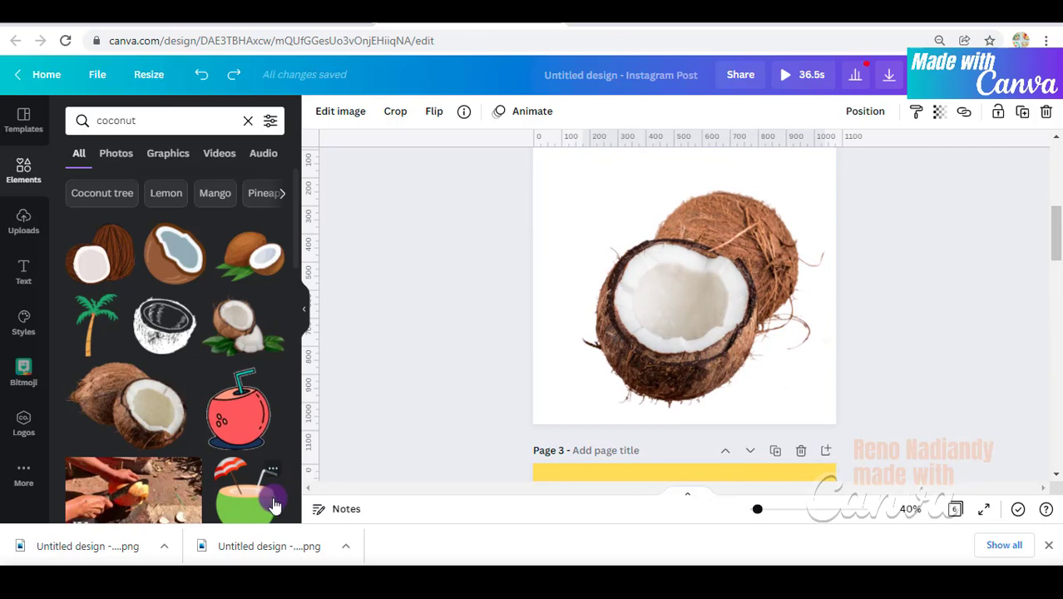
pyautogui.moveTo(255, 548); pyautogui.dragTo(690, 376)
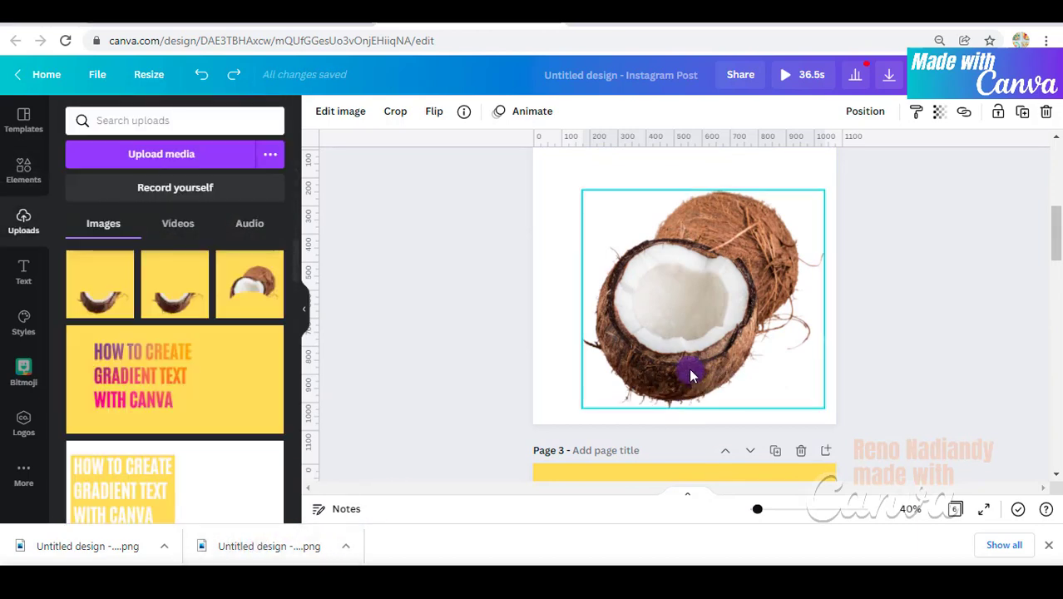
pyautogui.moveTo(688, 302)
pyautogui.mouseDown()
pyautogui.moveTo(731, 374)
pyautogui.moveTo(676, 363)
pyautogui.moveTo(678, 296)
pyautogui.mouseUp()
# Step: Set page 2's background color to the beige from the photo colors
pyautogui.click(730, 218)
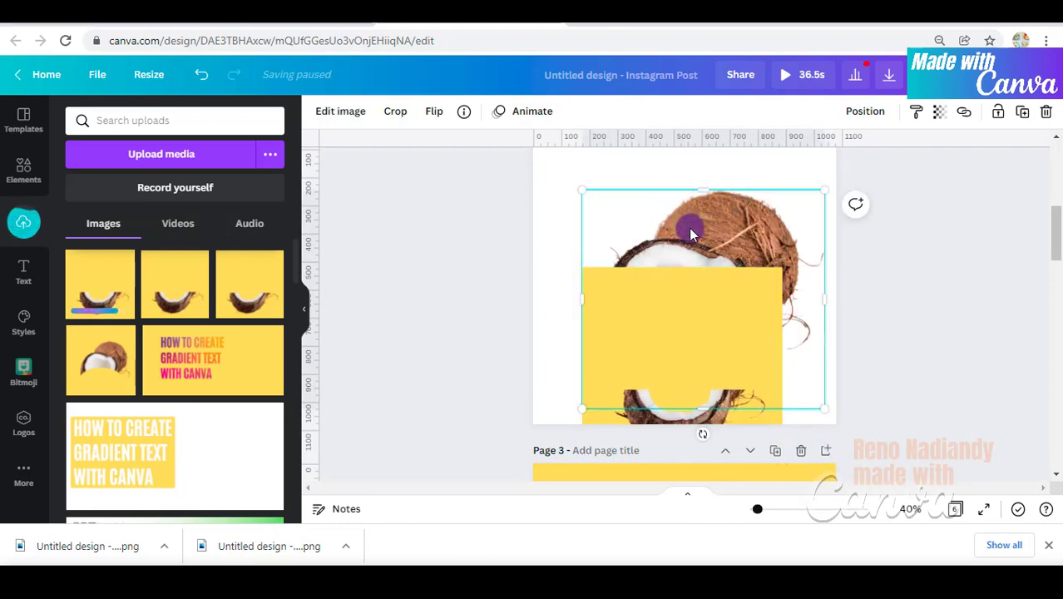
pyautogui.click(547, 178)
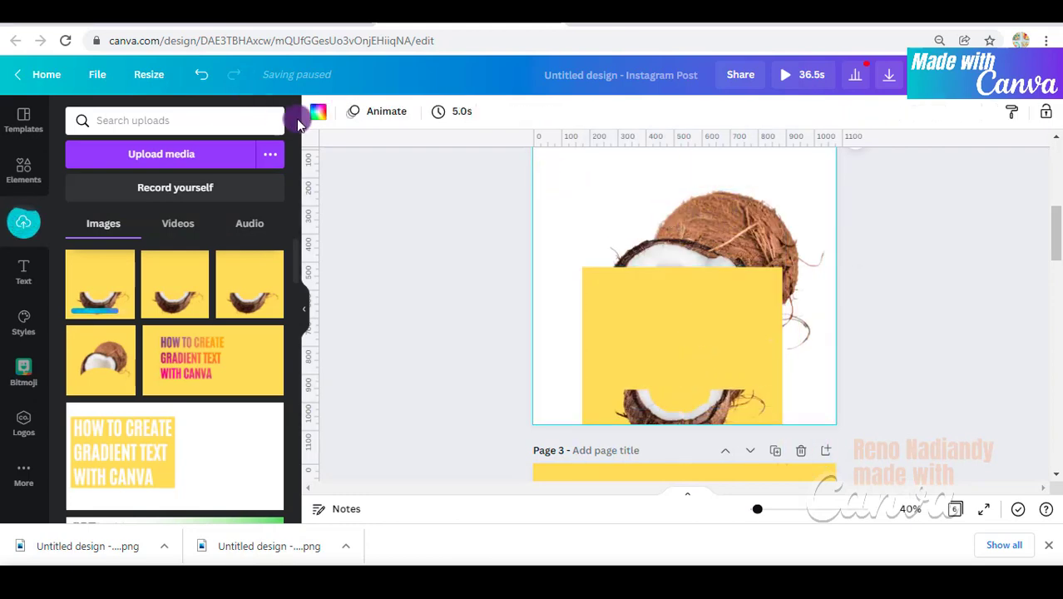
pyautogui.click(317, 113)
pyautogui.click(267, 307)
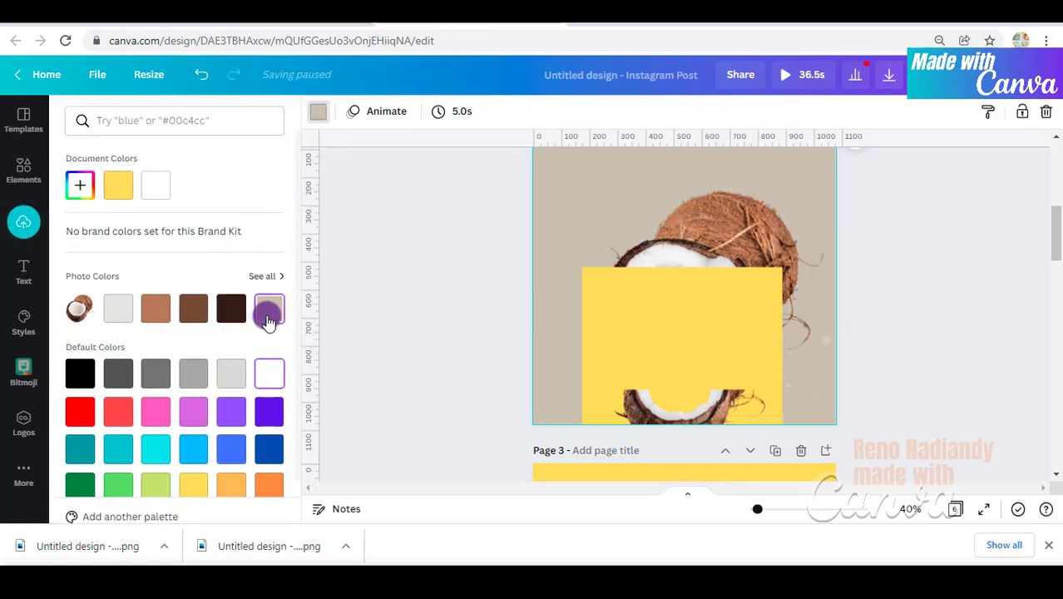
# Step: Move the yellow half-shell image aside on page 2 and reposition it over the coconut, with its shell on the coconut's lower part
pyautogui.moveTo(731, 308); pyautogui.dragTo(615, 268)
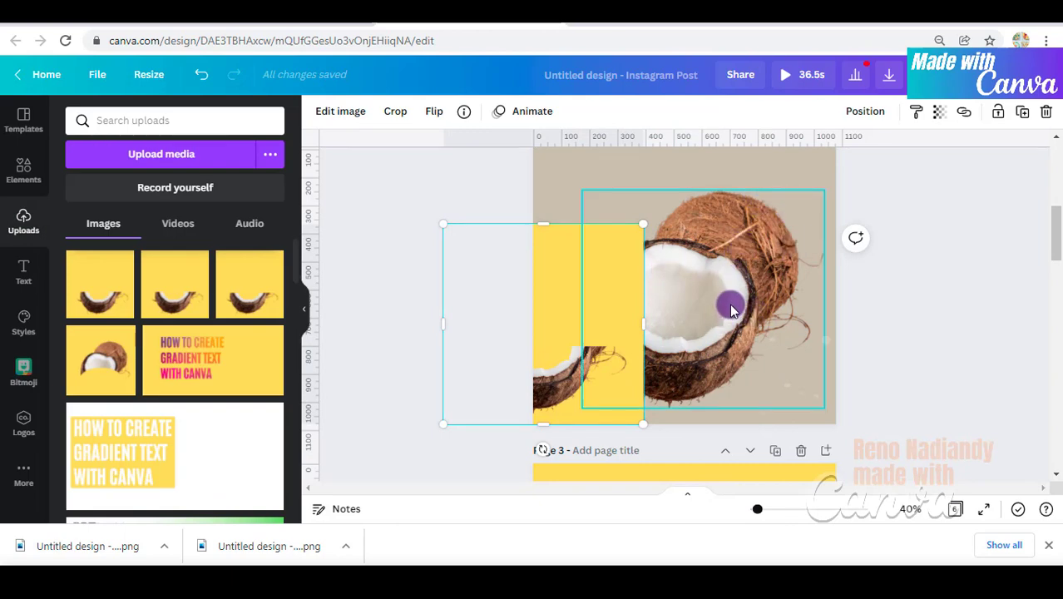
pyautogui.click(723, 262)
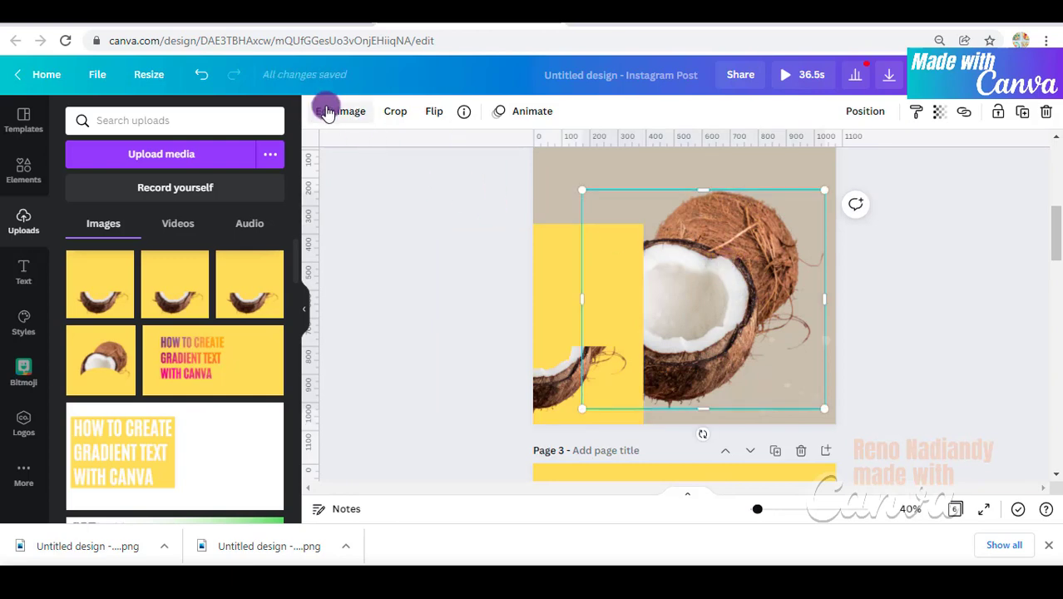
pyautogui.moveTo(561, 277); pyautogui.dragTo(691, 268)
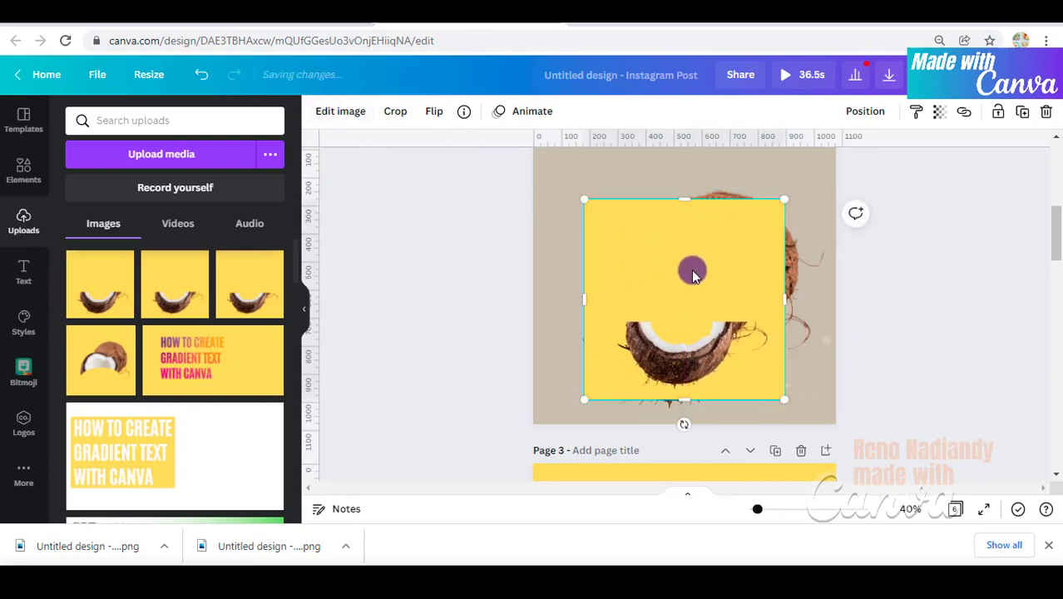
# Step: Remove the yellow background from the half-shell image on page 2 with the Background Remover and apply the result
pyautogui.click(341, 113)
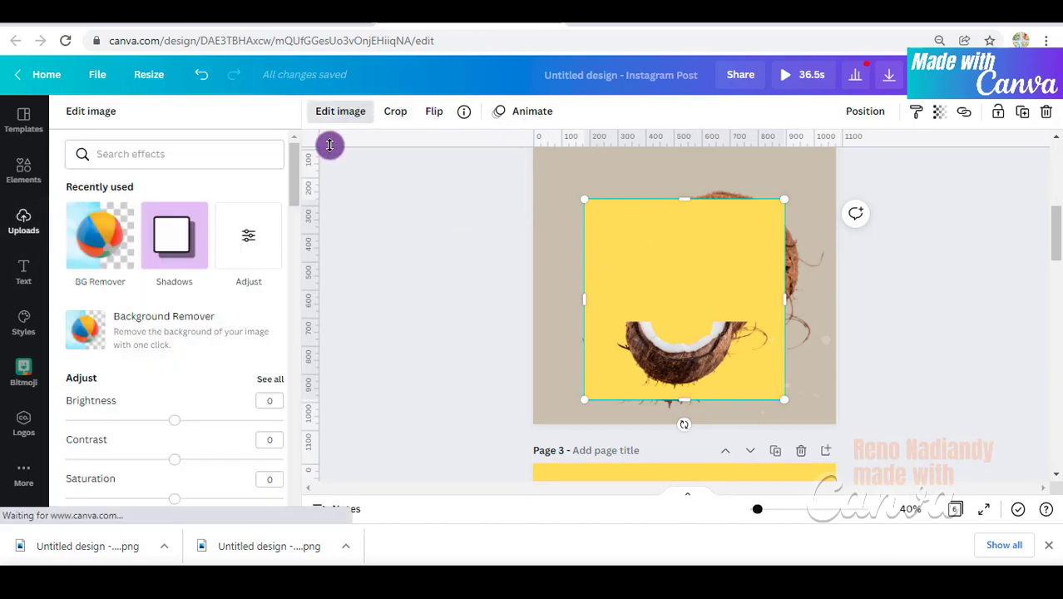
pyautogui.click(94, 242)
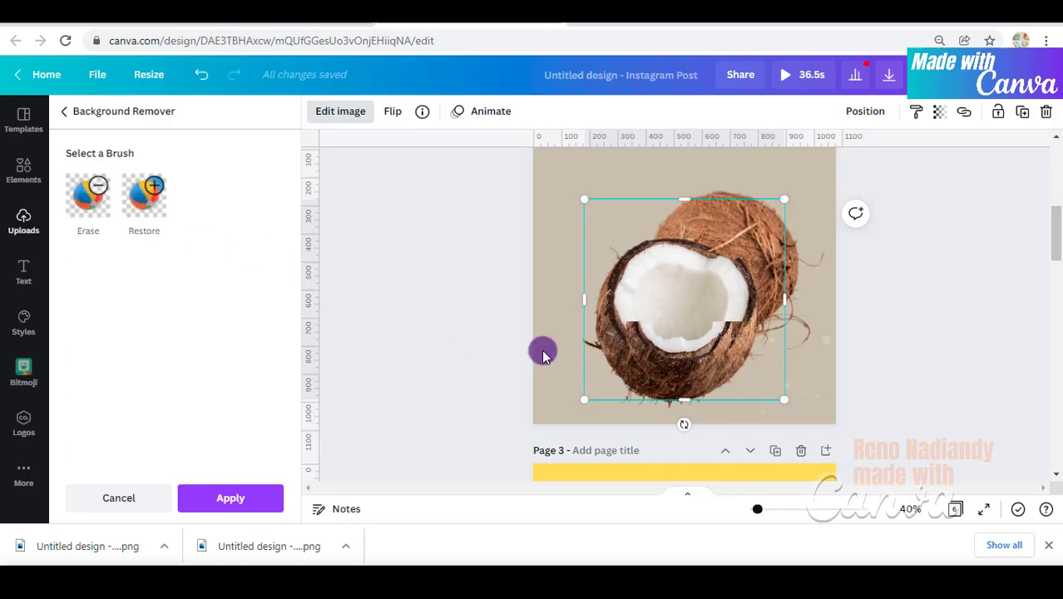
pyautogui.click(240, 500)
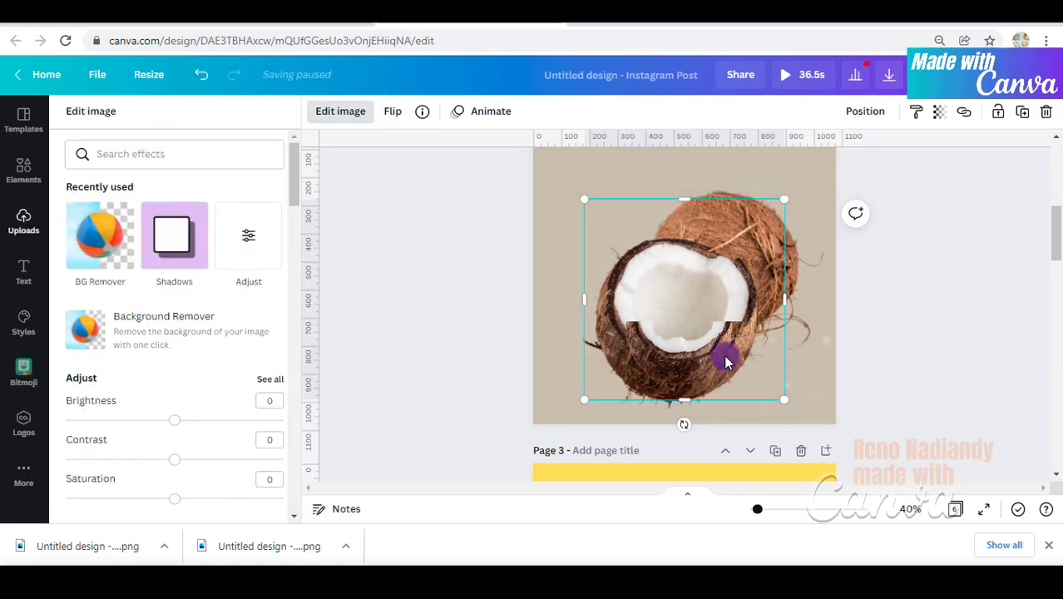
# Step: Crop the empty margins around the half-shell cutout on page 2 on all four sides
pyautogui.moveTo(585, 299); pyautogui.dragTo(603, 304)
pyautogui.moveTo(674, 372); pyautogui.dragTo(639, 366)
pyautogui.moveTo(567, 300); pyautogui.dragTo(582, 306)
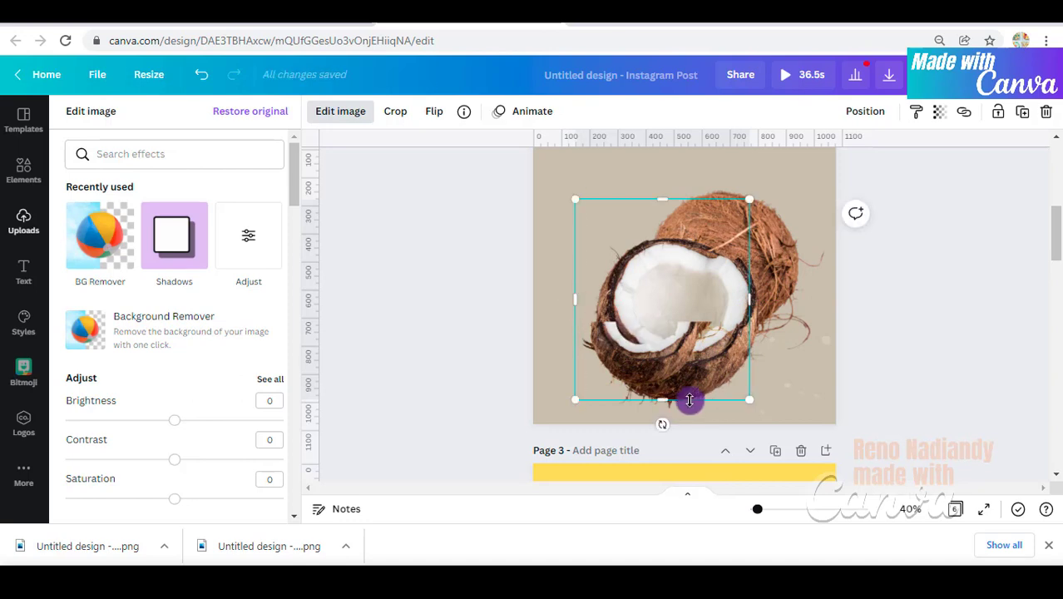
pyautogui.moveTo(679, 398); pyautogui.dragTo(678, 393)
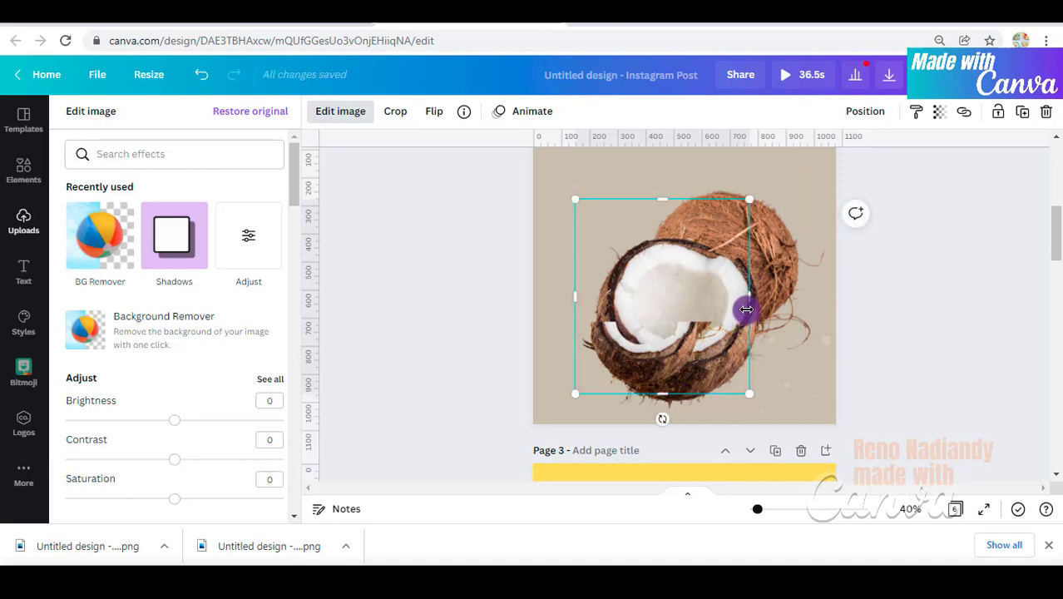
pyautogui.moveTo(747, 310); pyautogui.dragTo(729, 311)
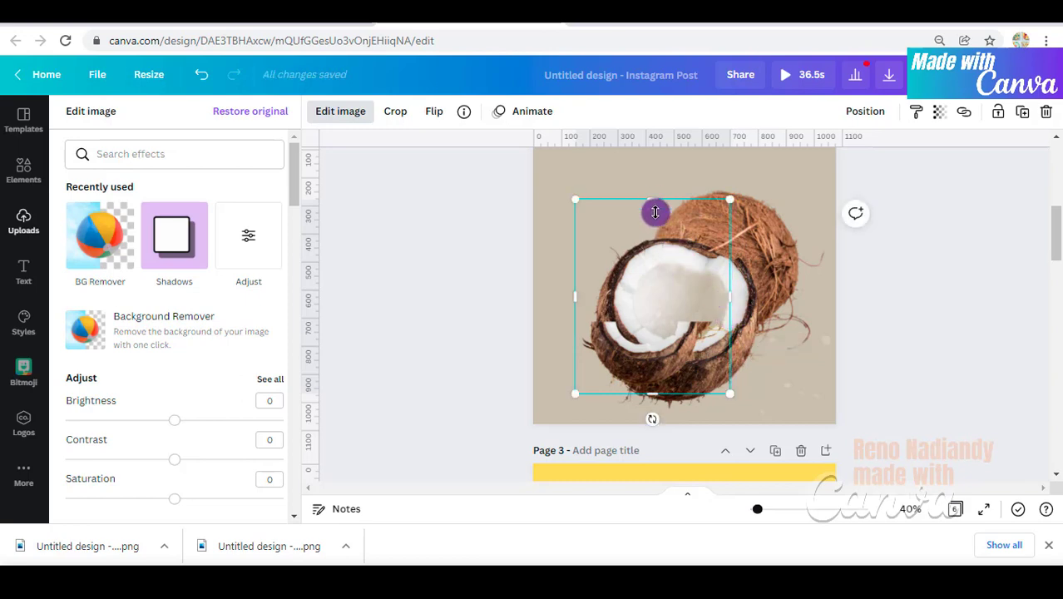
pyautogui.moveTo(655, 212); pyautogui.dragTo(657, 310)
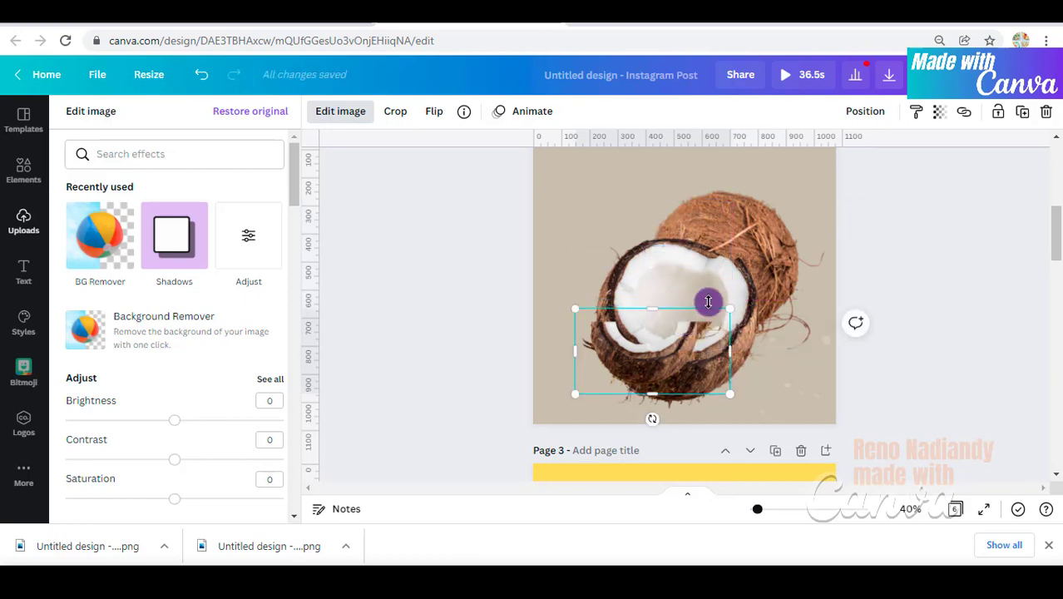
# Step: Enlarge the cropped half-shell cutout and move it so its shell covers the lower half of the coconut
pyautogui.moveTo(656, 381)
pyautogui.mouseDown()
pyautogui.moveTo(664, 384)
pyautogui.moveTo(653, 376)
pyautogui.moveTo(648, 385)
pyautogui.mouseUp()
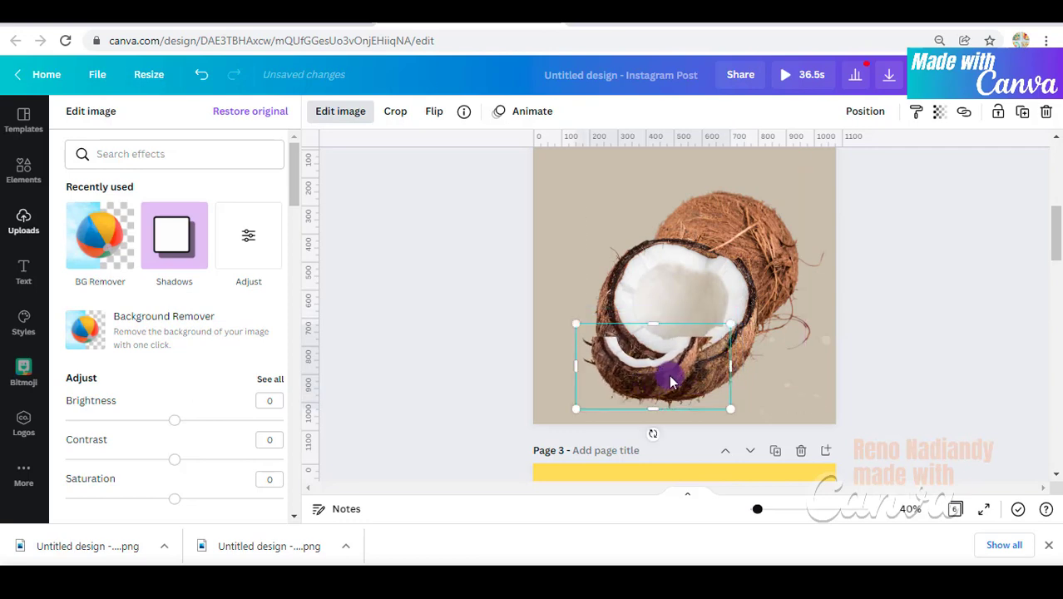
pyautogui.moveTo(731, 331); pyautogui.dragTo(813, 277)
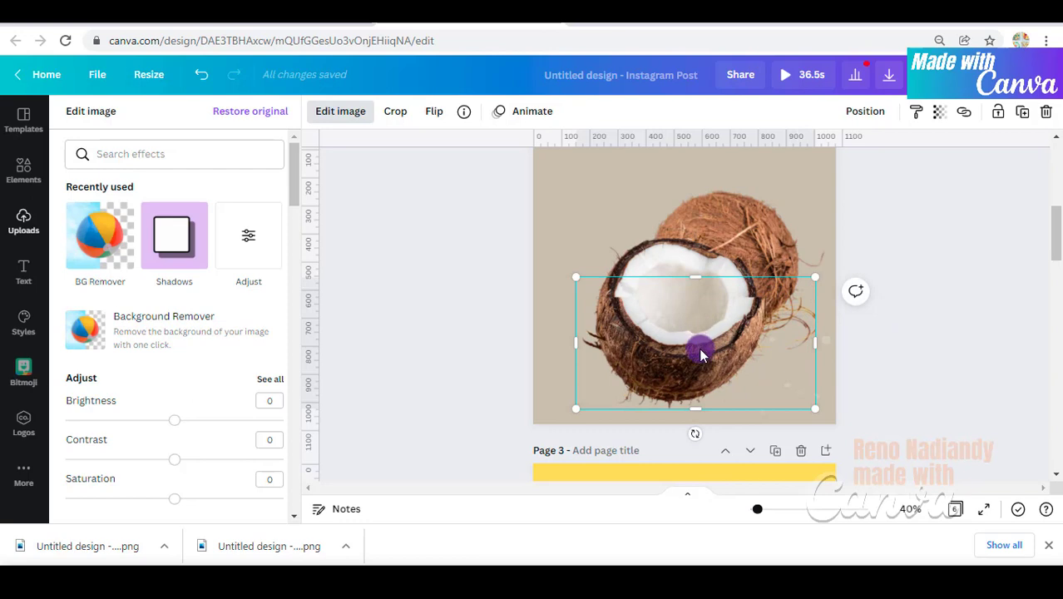
pyautogui.moveTo(701, 355); pyautogui.dragTo(695, 353)
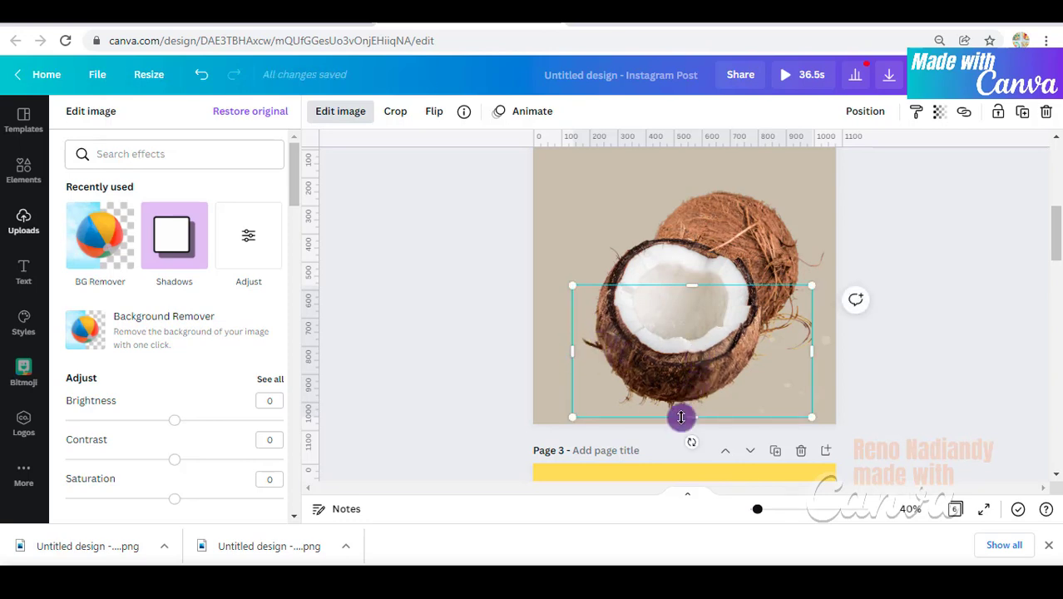
# Step: Fine-tune the half-shell cutout's size and position so its edges line up with the coconut photo beneath it
pyautogui.moveTo(758, 512); pyautogui.dragTo(767, 509)
pyautogui.moveTo(743, 411)
pyautogui.mouseDown()
pyautogui.moveTo(740, 398)
pyautogui.moveTo(737, 420)
pyautogui.mouseUp()
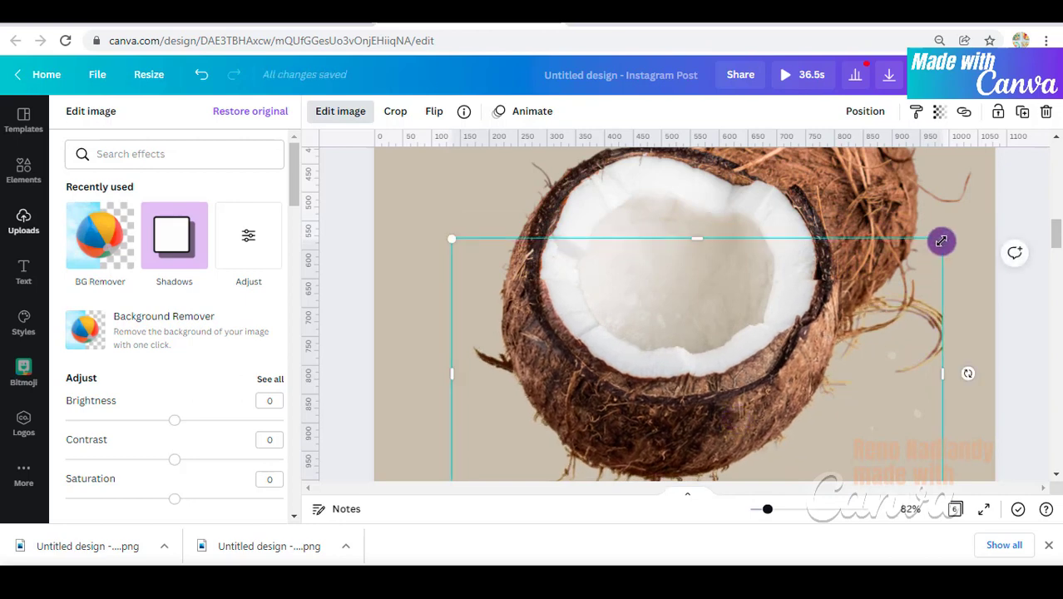
pyautogui.moveTo(941, 240); pyautogui.dragTo(935, 252)
pyautogui.scroll(-1, 636, 373)
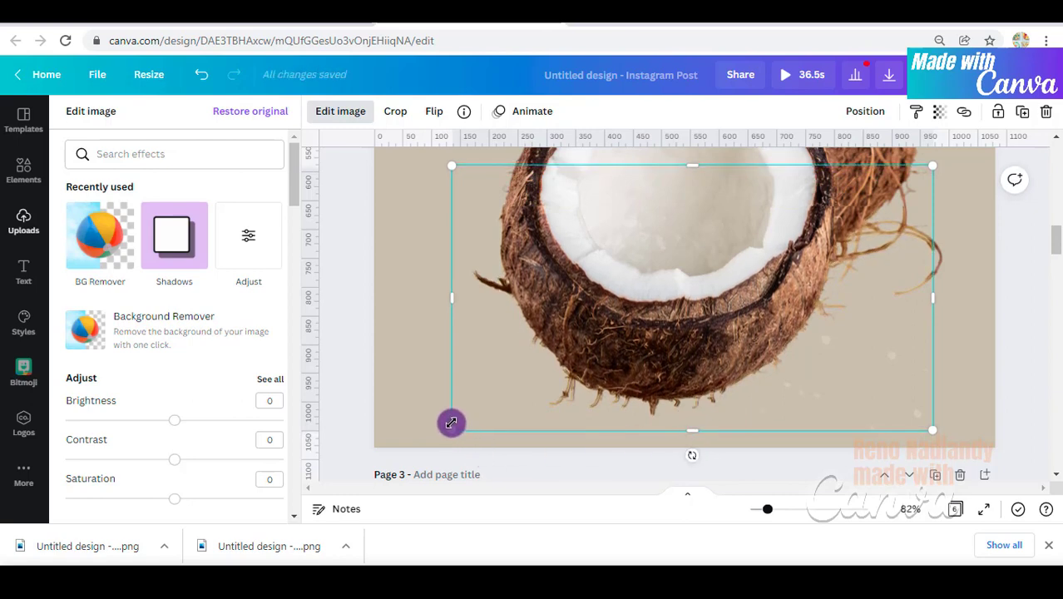
pyautogui.moveTo(454, 424); pyautogui.dragTo(456, 427)
pyautogui.moveTo(642, 361); pyautogui.dragTo(644, 358)
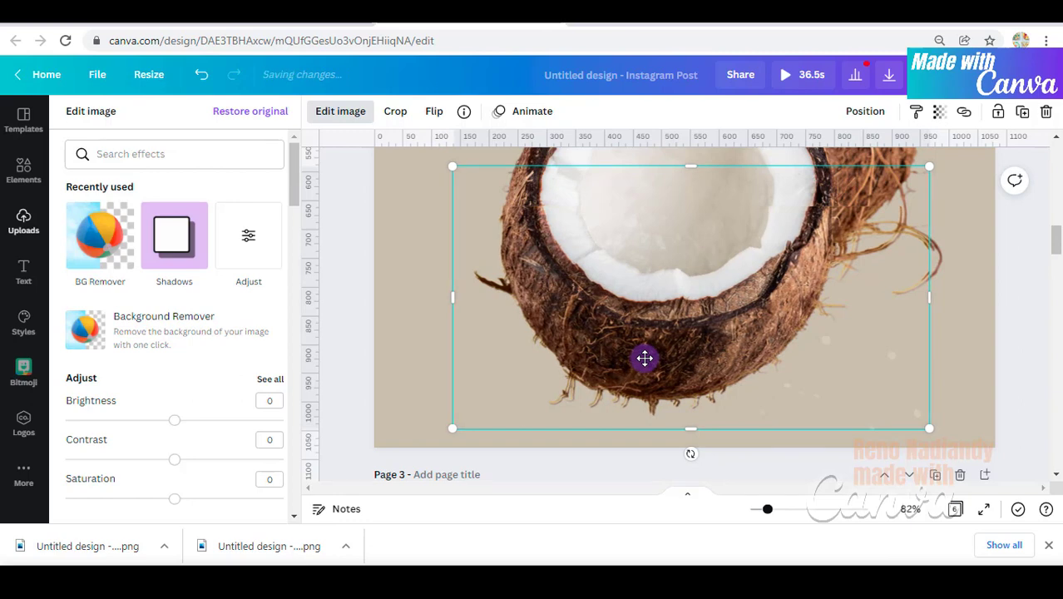
pyautogui.moveTo(653, 359); pyautogui.dragTo(656, 359)
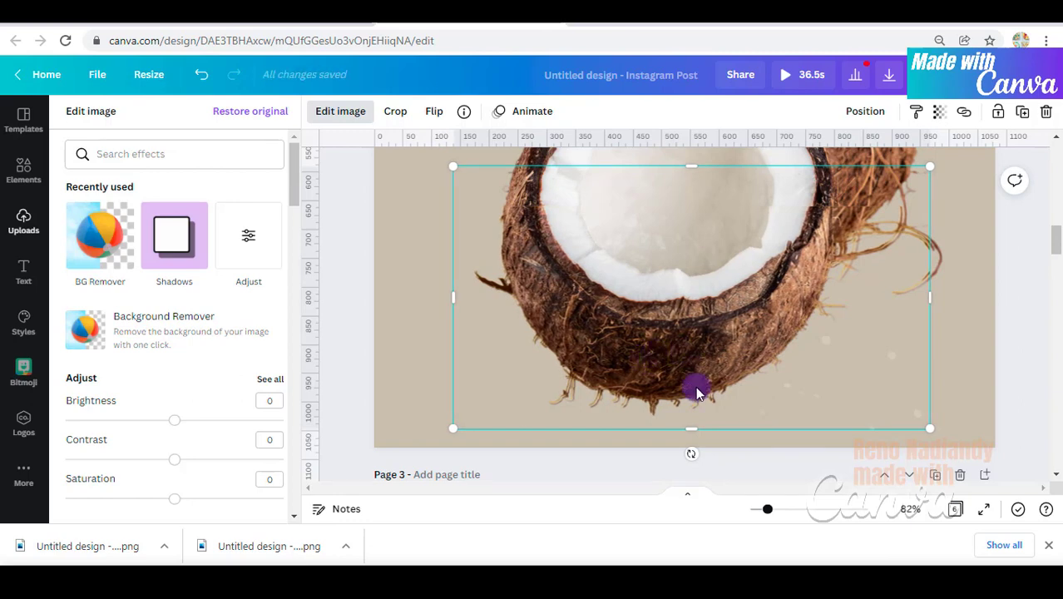
pyautogui.scroll(2, 883, 372)
pyautogui.moveTo(930, 243); pyautogui.dragTo(934, 244)
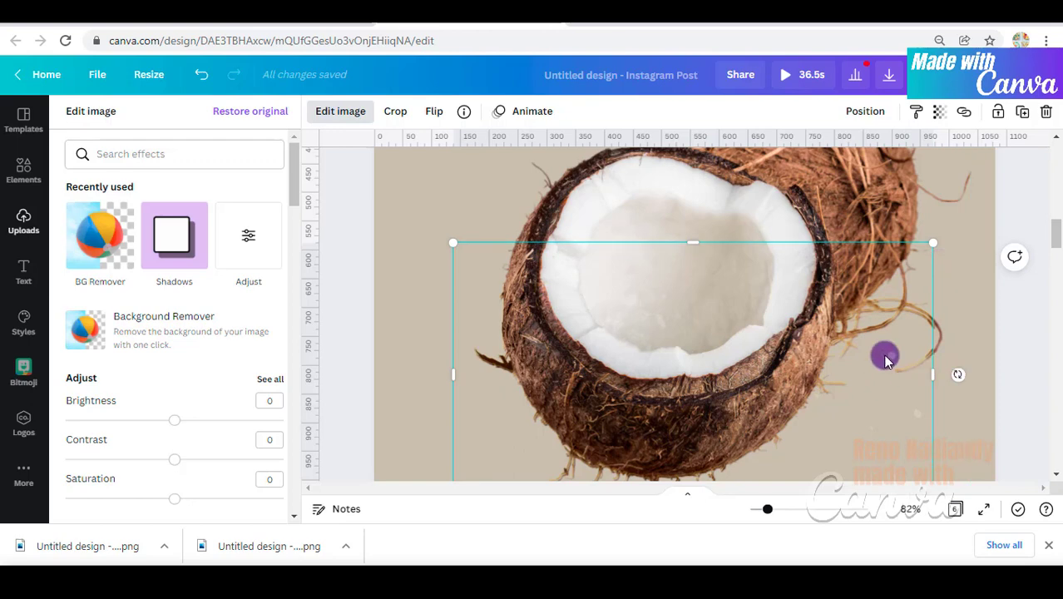
pyautogui.scroll(-1, 806, 379)
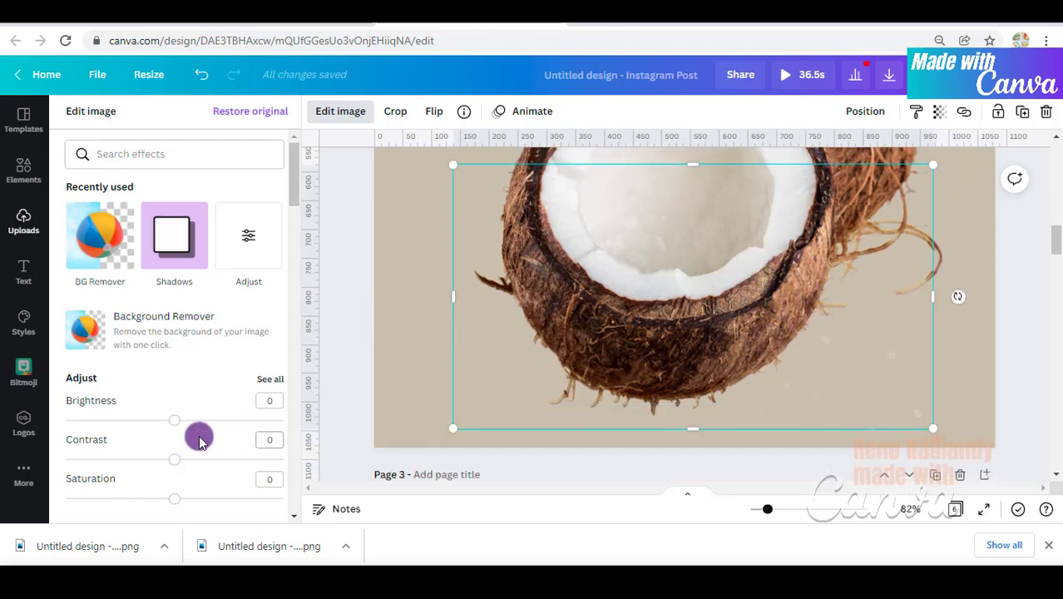
# Step: Upload the exported PNG of the upper coconut part onto page 2 and remove its yellow background with the Background Remover
pyautogui.moveTo(113, 554); pyautogui.dragTo(614, 301)
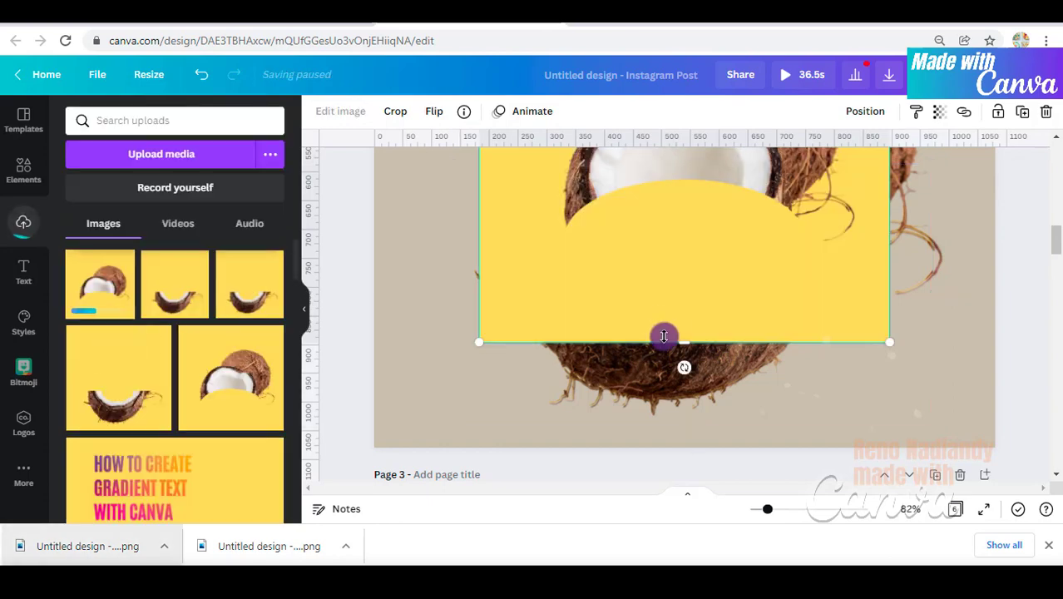
pyautogui.scroll(2, 704, 287)
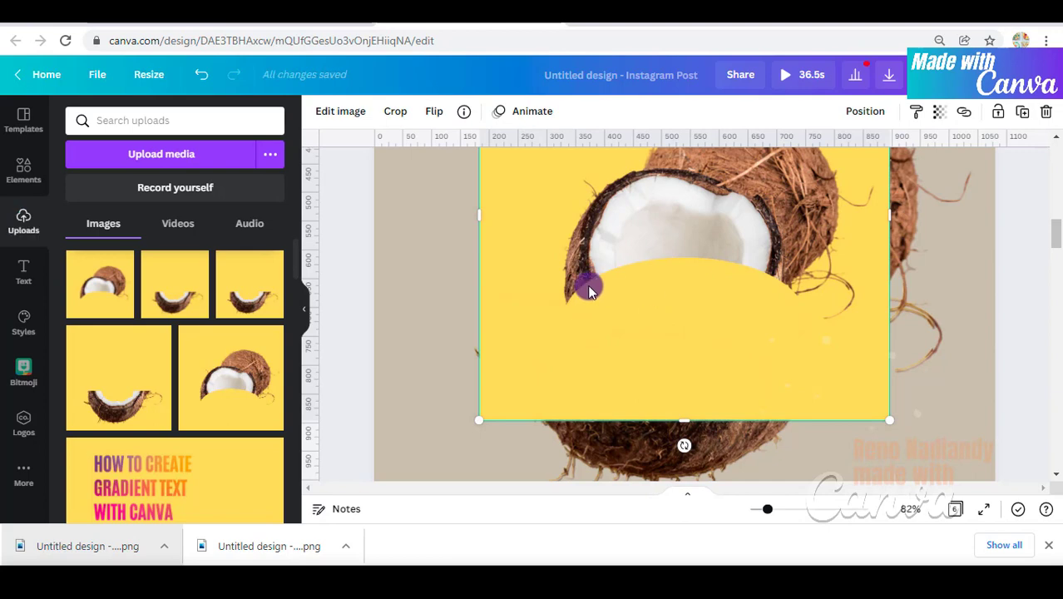
pyautogui.click(351, 115)
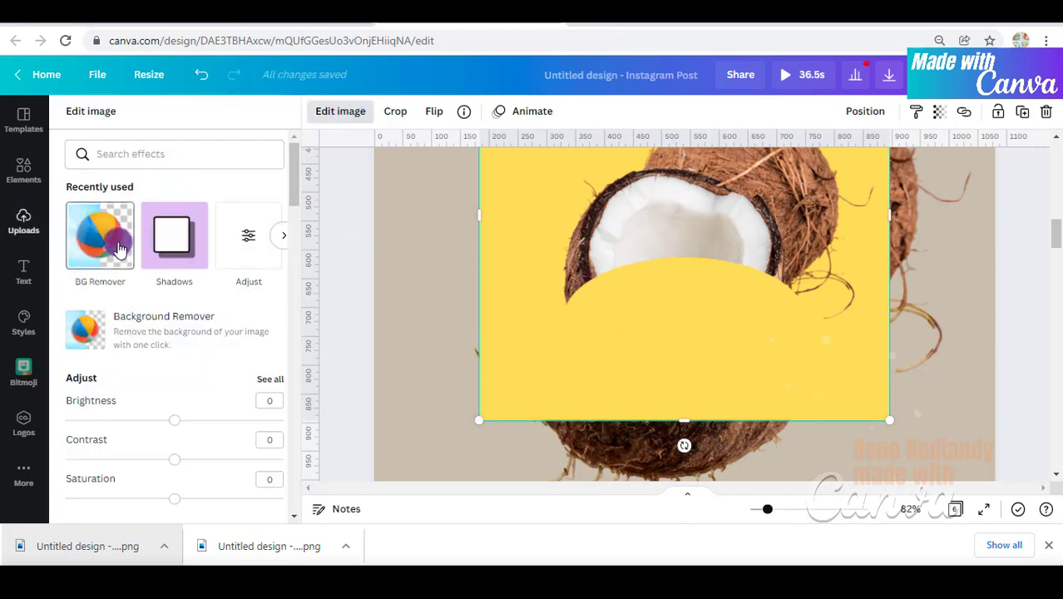
pyautogui.click(121, 246)
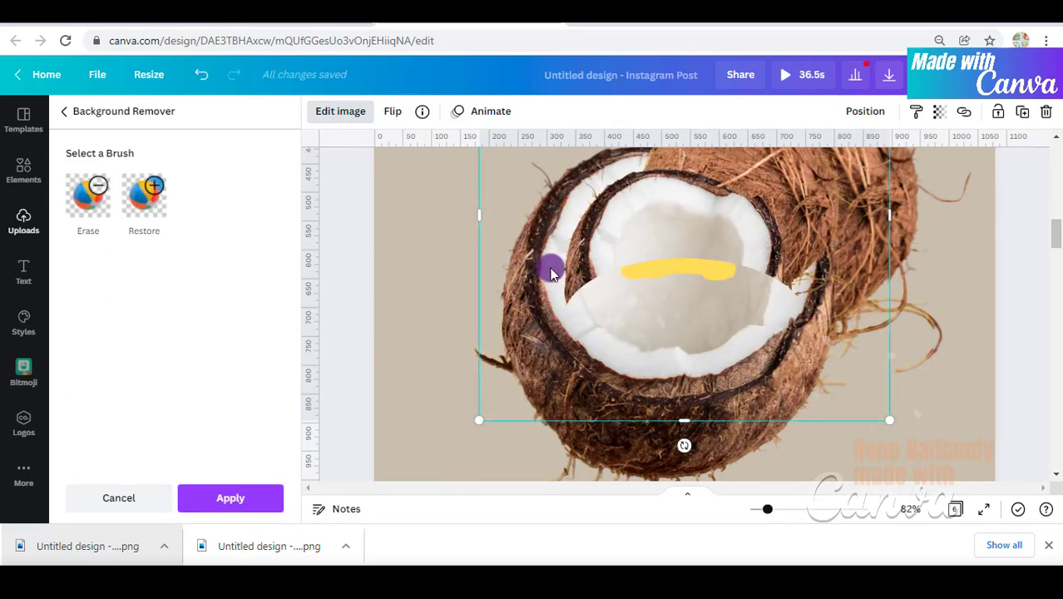
# Step: Erase the leftover yellow strip along the cutout's curved lower edge with brush size 81 and apply the background removal
pyautogui.click(89, 197)
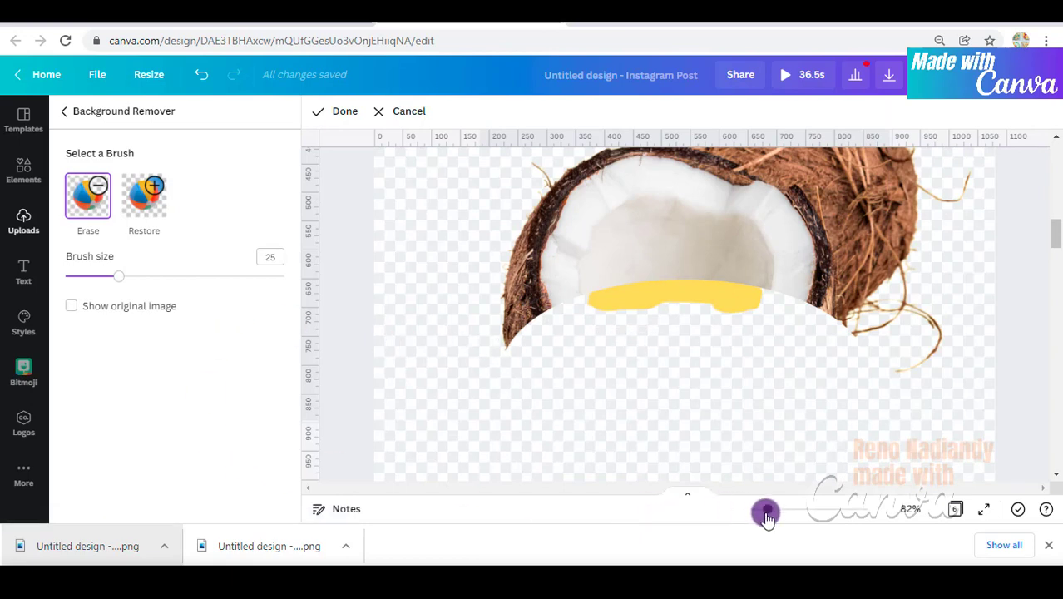
pyautogui.moveTo(765, 510); pyautogui.dragTo(779, 514)
pyautogui.moveTo(786, 512); pyautogui.dragTo(790, 509)
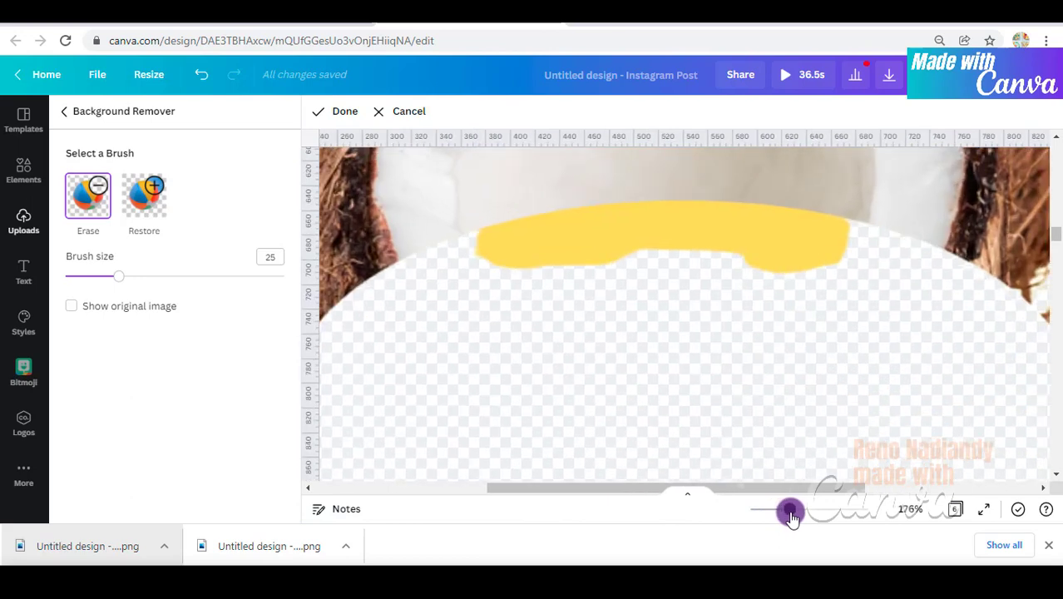
pyautogui.click(154, 276)
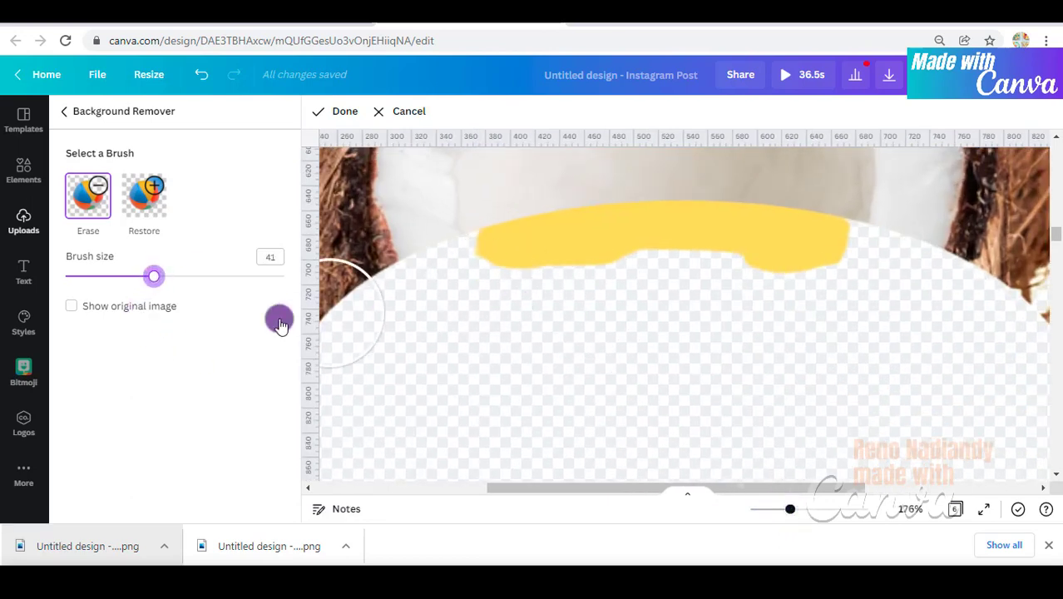
pyautogui.click(242, 276)
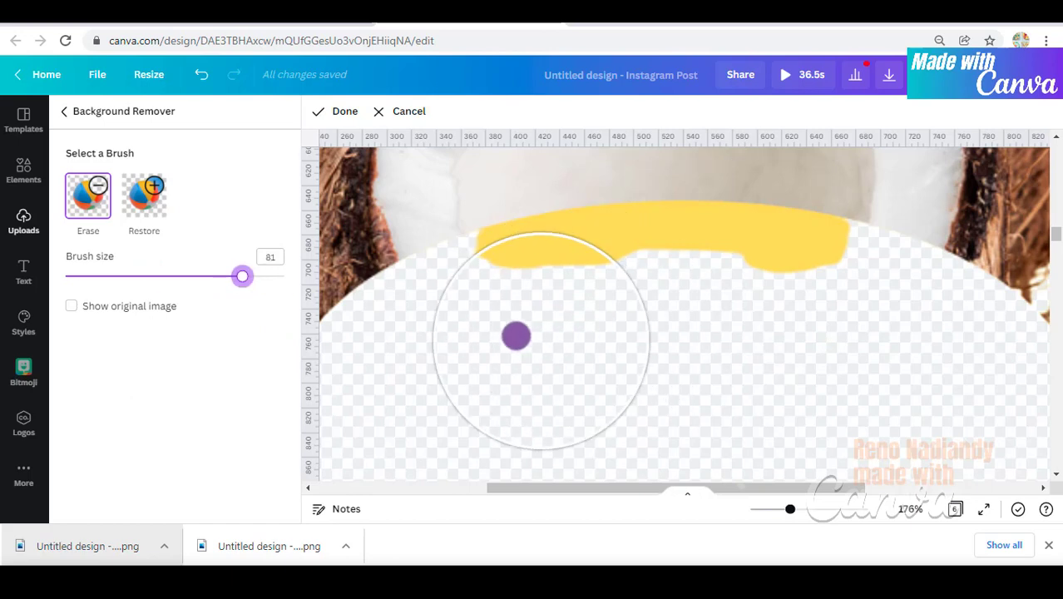
pyautogui.moveTo(515, 330); pyautogui.dragTo(548, 318)
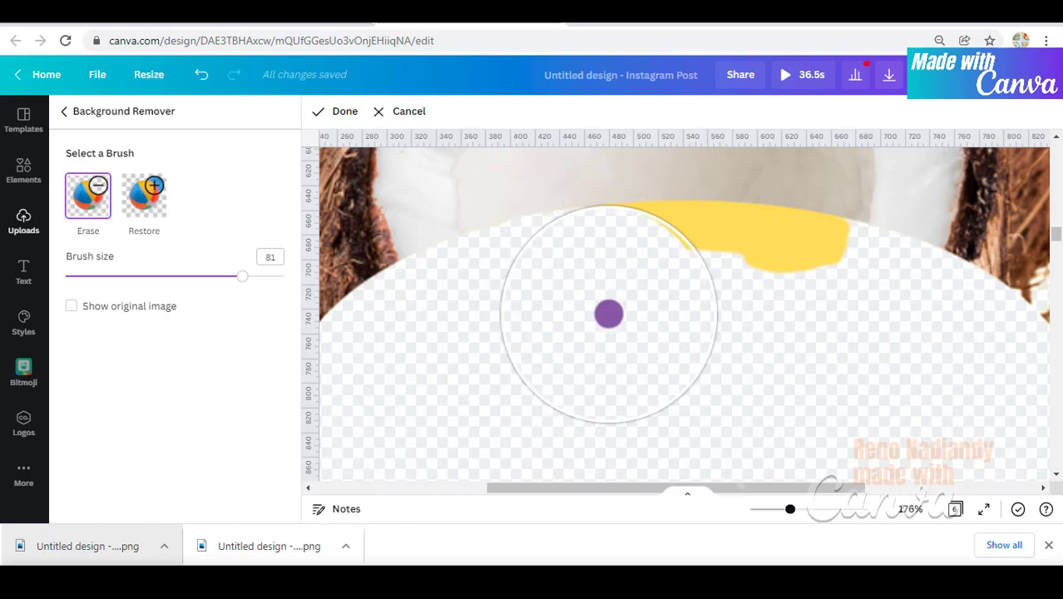
pyautogui.moveTo(611, 312)
pyautogui.mouseDown()
pyautogui.moveTo(736, 305)
pyautogui.moveTo(795, 314)
pyautogui.moveTo(849, 377)
pyautogui.moveTo(301, 344)
pyautogui.mouseUp()
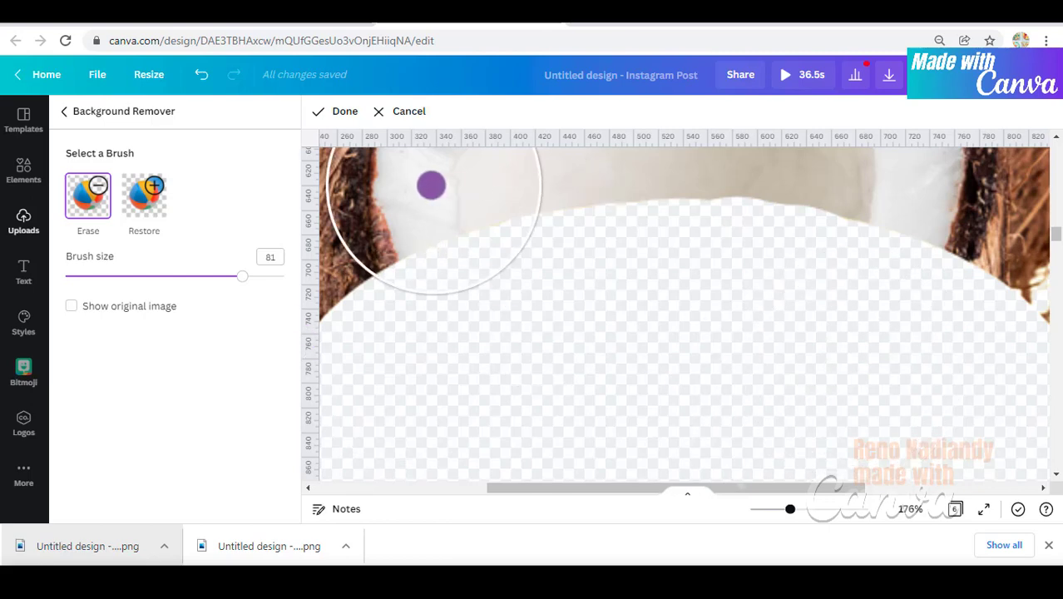
pyautogui.click(344, 110)
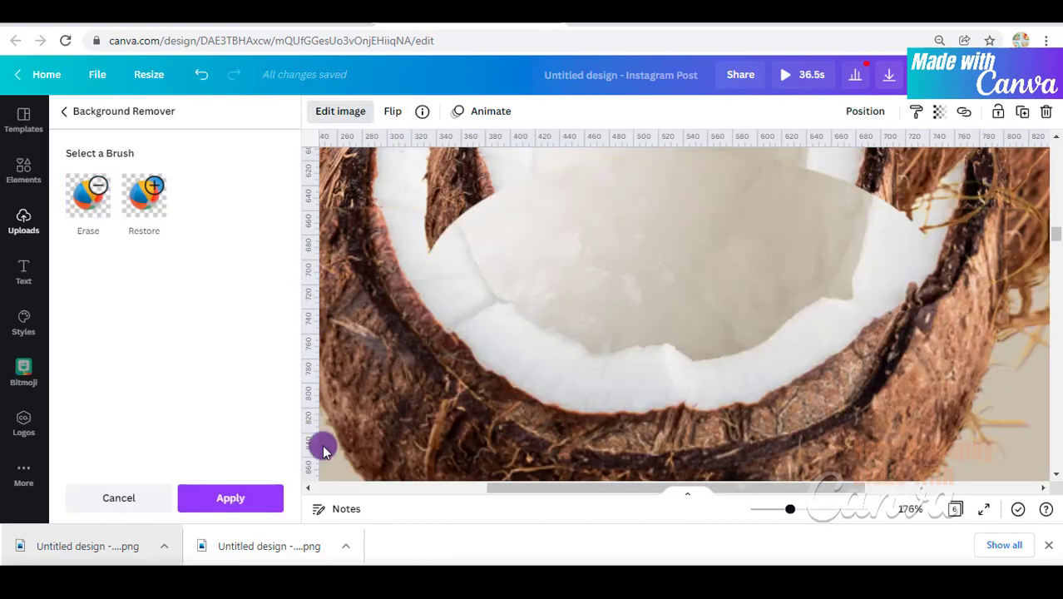
pyautogui.click(262, 494)
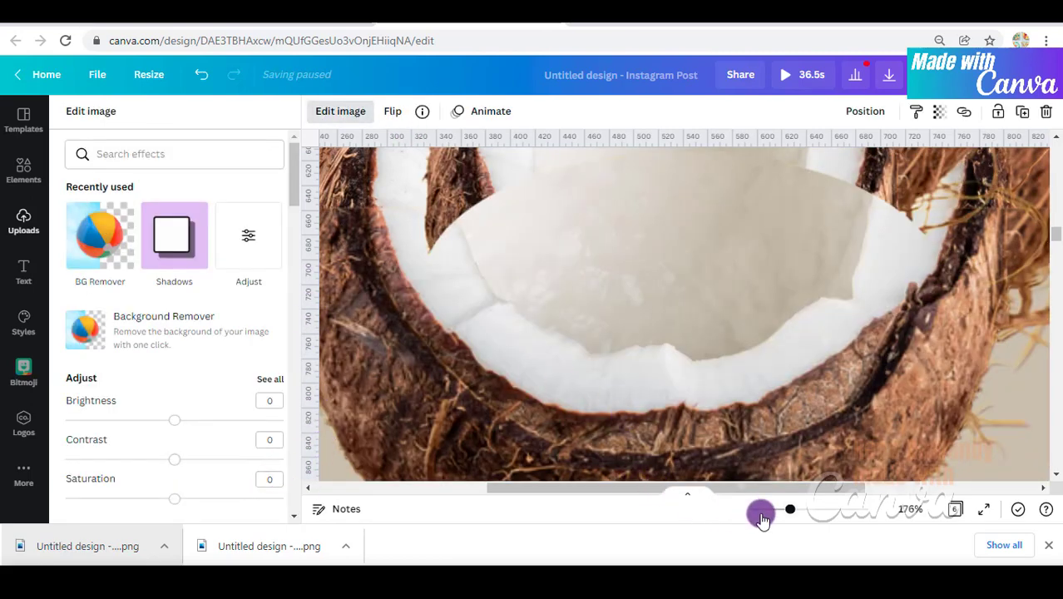
# Step: Move the upper coconut cutout aside on page 2 and crop its empty margins at the top, left and bottom
pyautogui.click(763, 510)
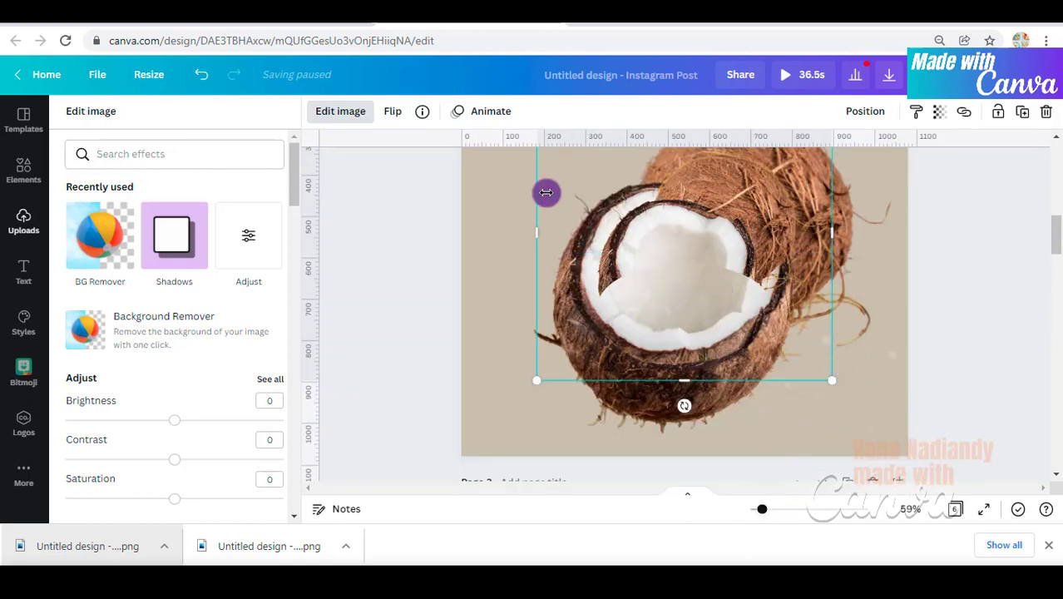
pyautogui.moveTo(696, 203); pyautogui.dragTo(655, 211)
pyautogui.scroll(2, 759, 297)
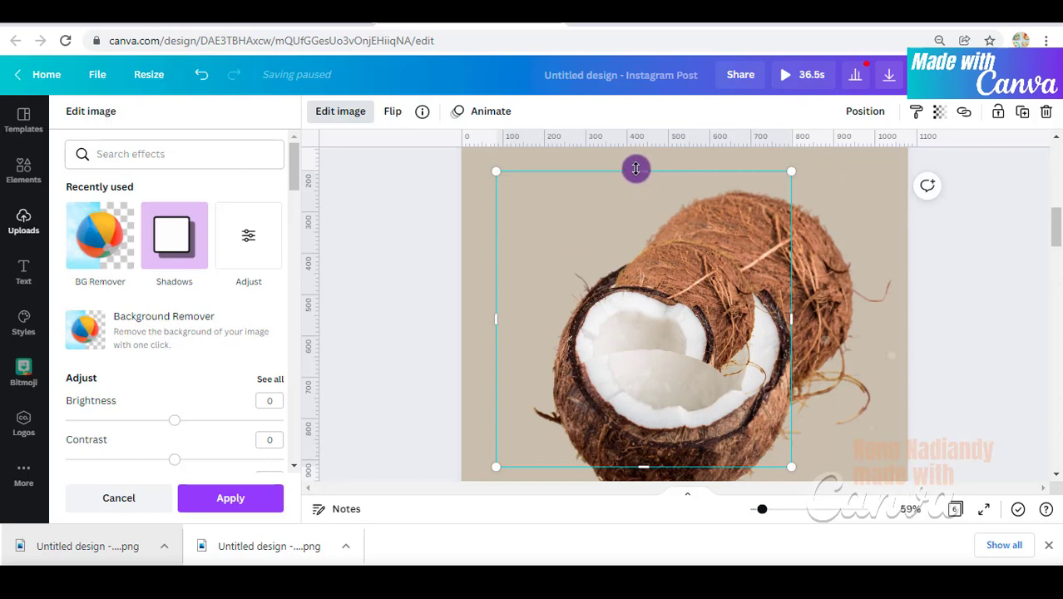
pyautogui.moveTo(636, 169); pyautogui.dragTo(644, 232)
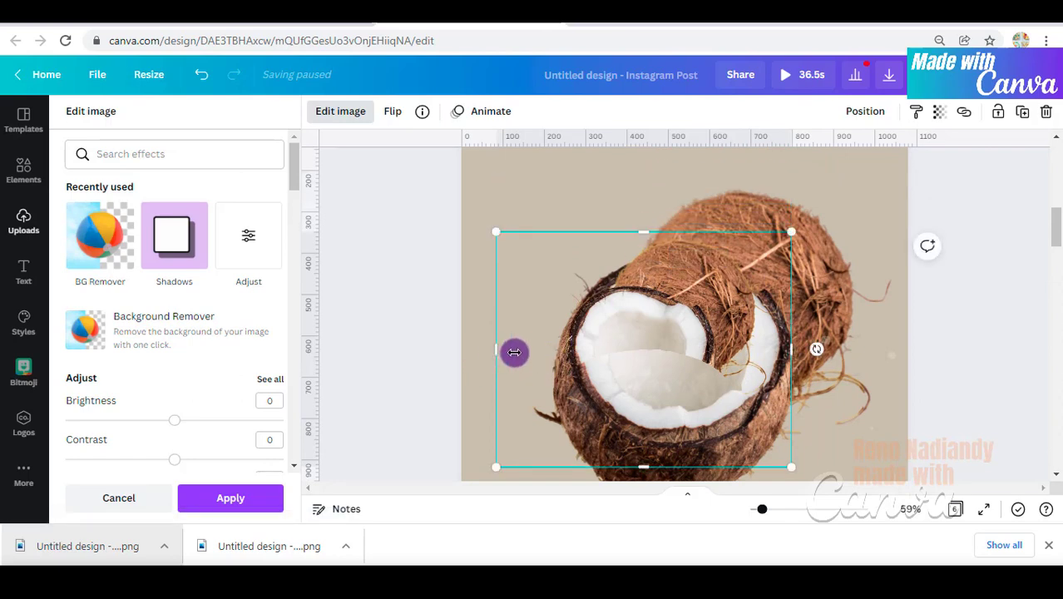
pyautogui.moveTo(514, 352); pyautogui.dragTo(554, 363)
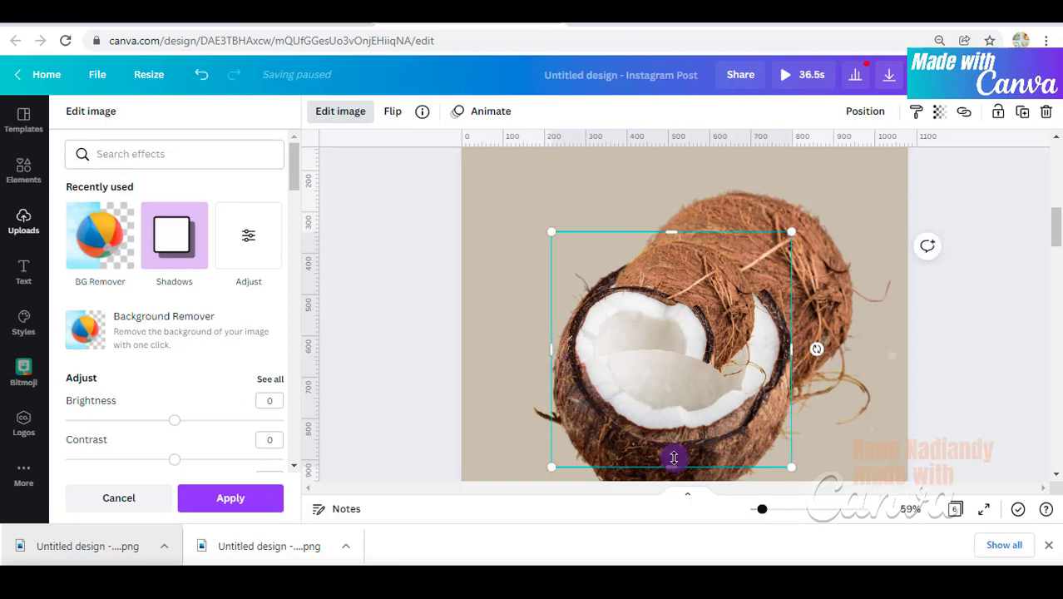
pyautogui.moveTo(674, 457); pyautogui.dragTo(664, 396)
# Step: Enlarge the upper coconut cutout, align it with the coconut photo beneath, and deselect it
pyautogui.moveTo(790, 231); pyautogui.dragTo(920, 161)
pyautogui.moveTo(762, 218); pyautogui.dragTo(767, 252)
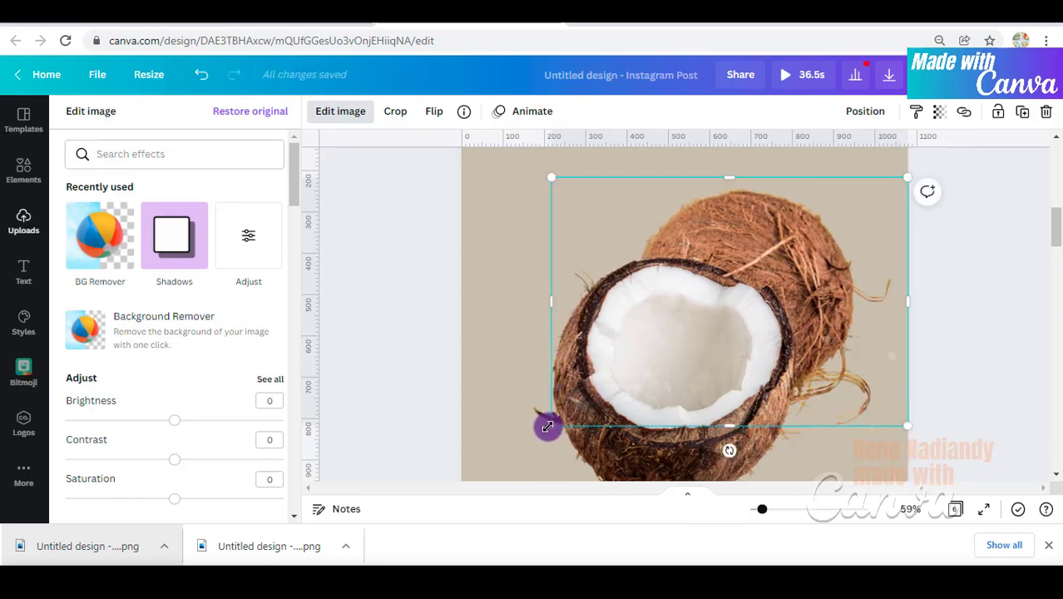
pyautogui.moveTo(547, 427); pyautogui.dragTo(540, 430)
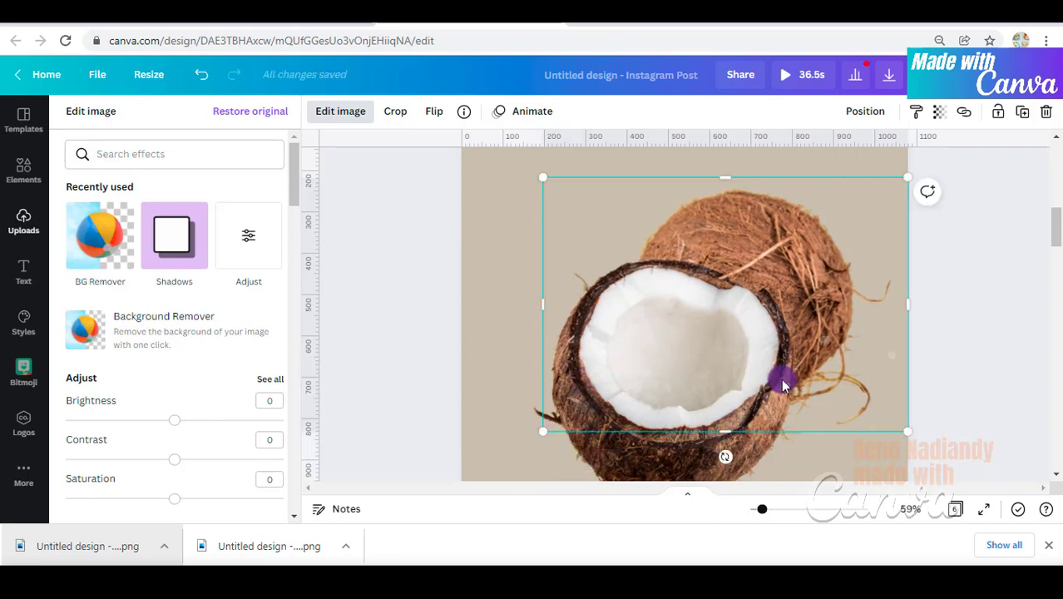
pyautogui.click(492, 258)
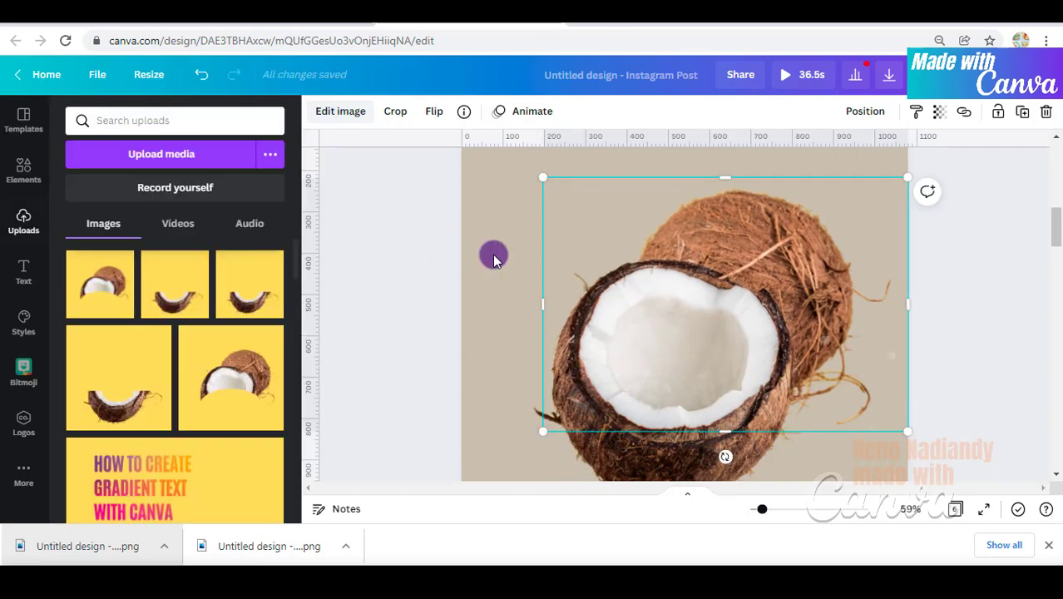
pyautogui.click(490, 261)
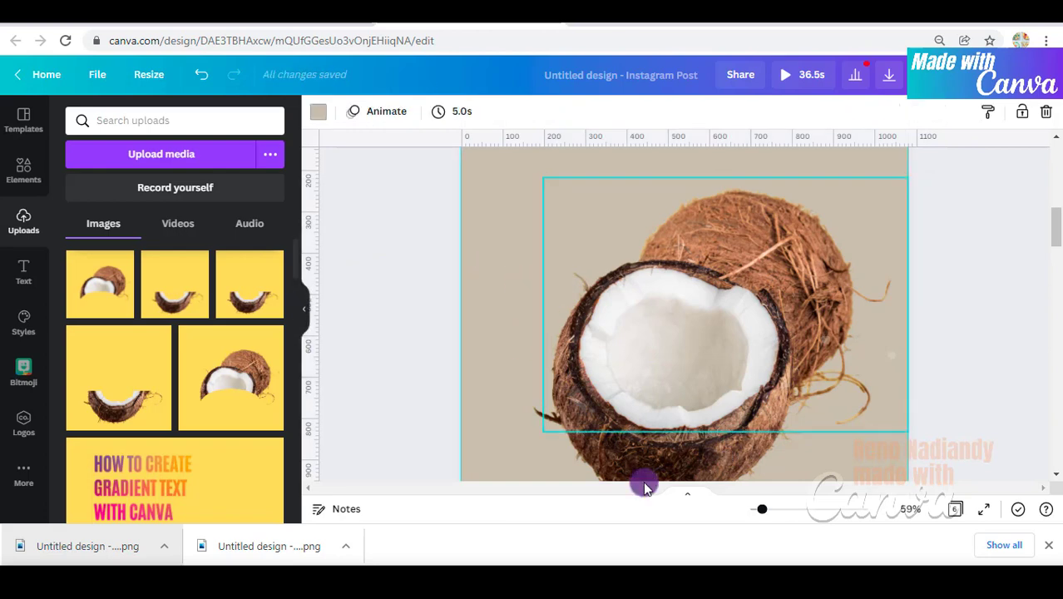
# Step: Copy the dolphin video from page 5 and paste it onto the coconut composite on page 2
pyautogui.moveTo(763, 511); pyautogui.dragTo(757, 509)
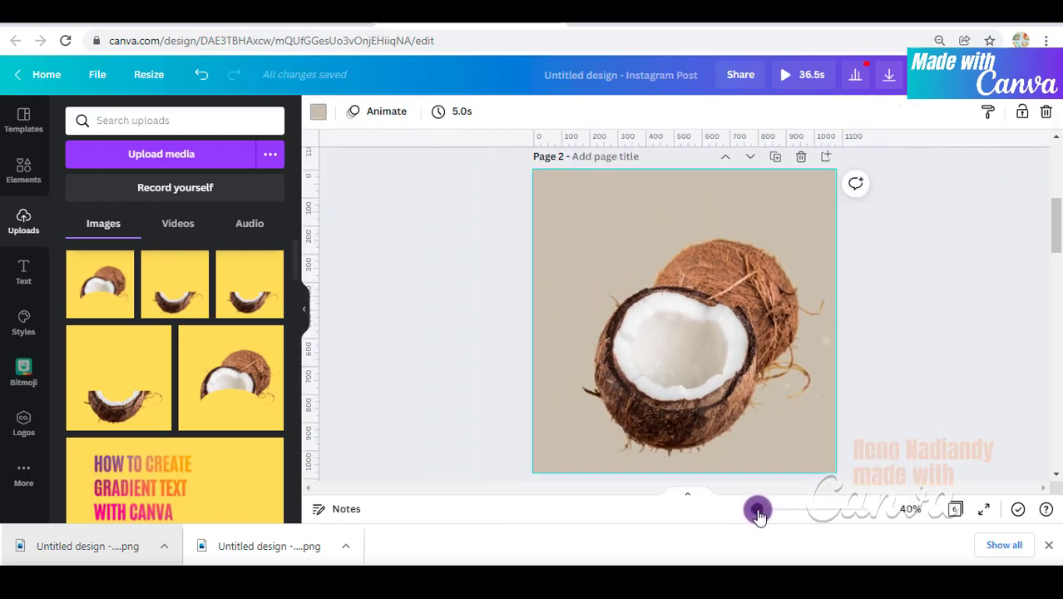
pyautogui.scroll(4, 705, 393)
pyautogui.scroll(-8, 705, 395)
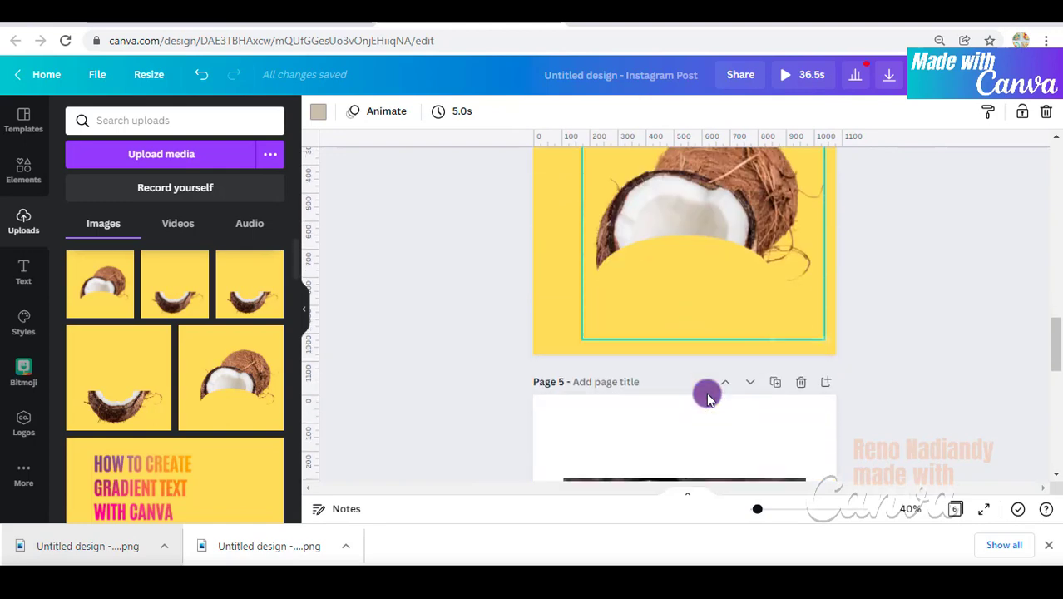
pyautogui.click(686, 323)
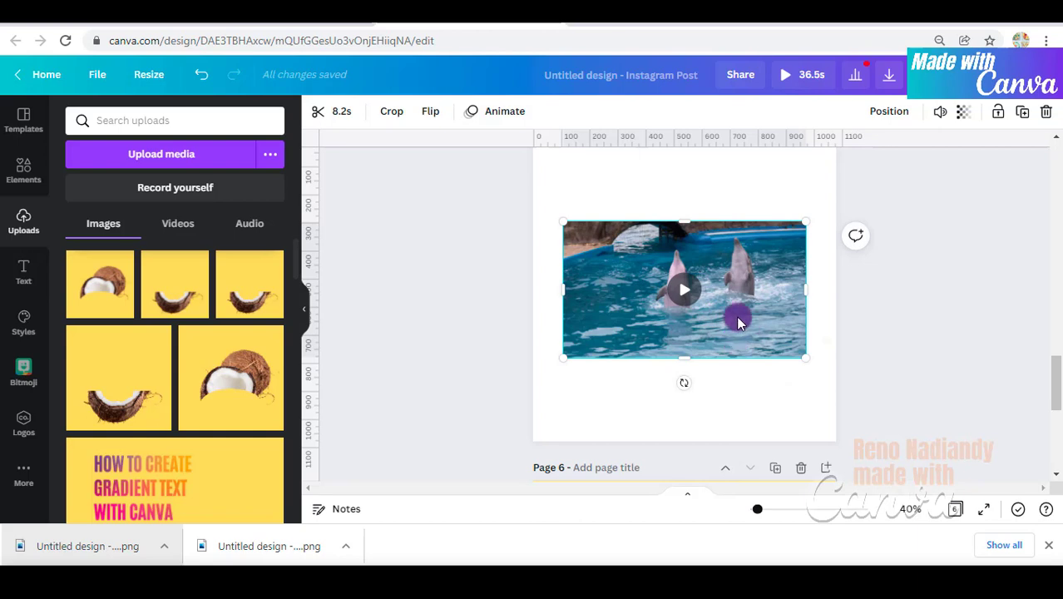
pyautogui.scroll(15, 736, 320)
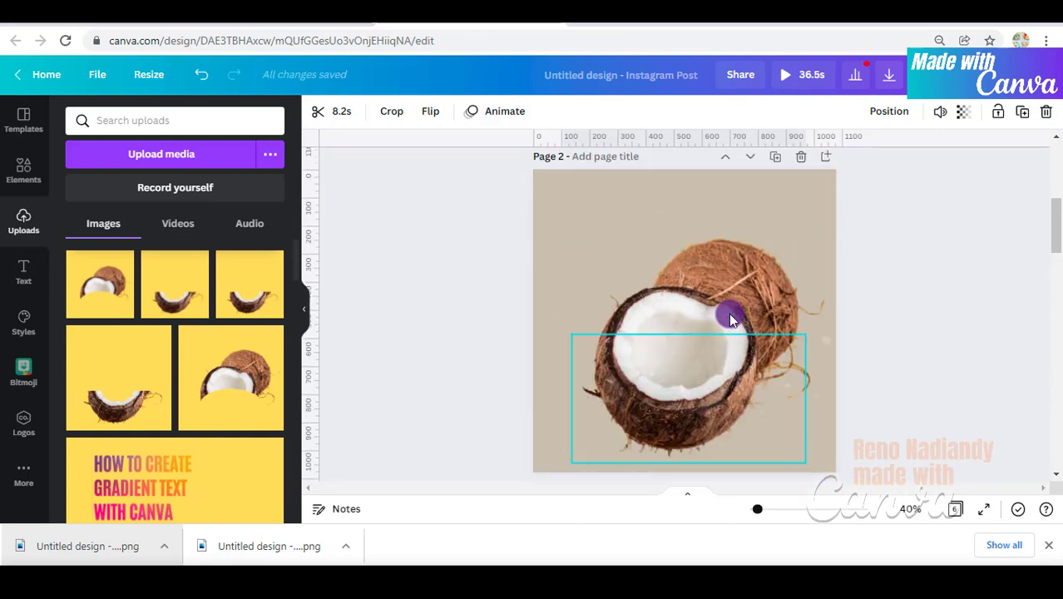
pyautogui.hotkey('ctrl', 'v')
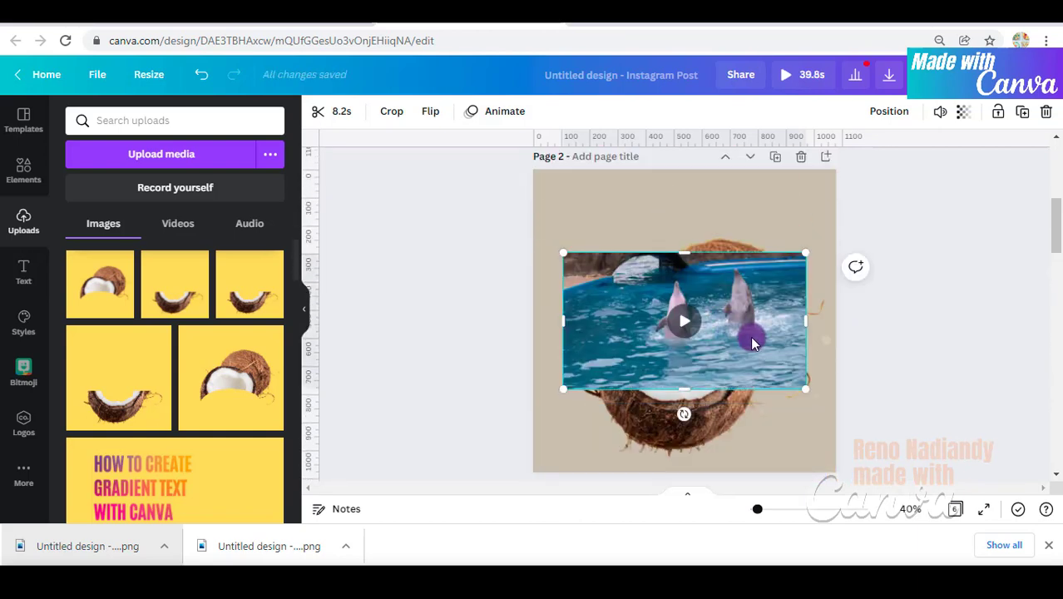
# Step: Move the dolphin video down to page 2's lower edge and send the upper coconut cutout backward one layer
pyautogui.moveTo(750, 335); pyautogui.dragTo(757, 441)
pyautogui.click(732, 310)
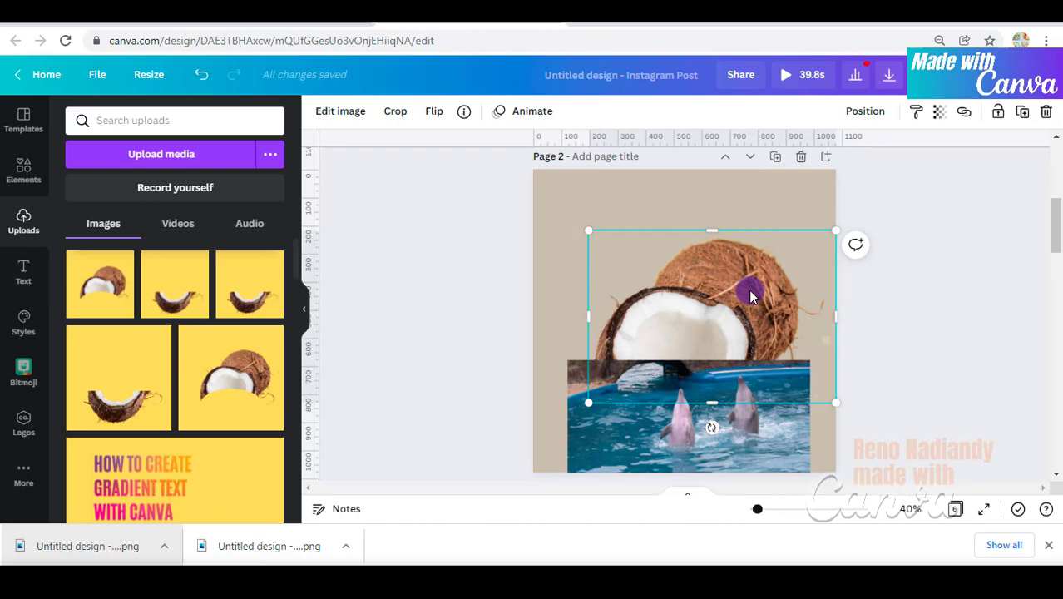
pyautogui.hotkey('ctrl', 'z')
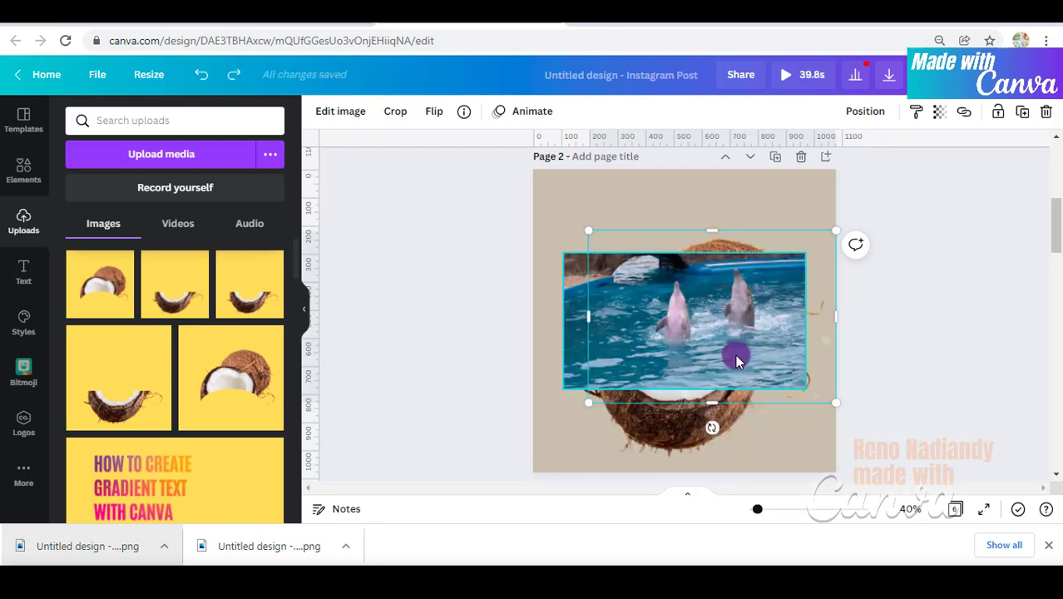
pyautogui.moveTo(735, 356); pyautogui.dragTo(749, 427)
pyautogui.click(766, 281)
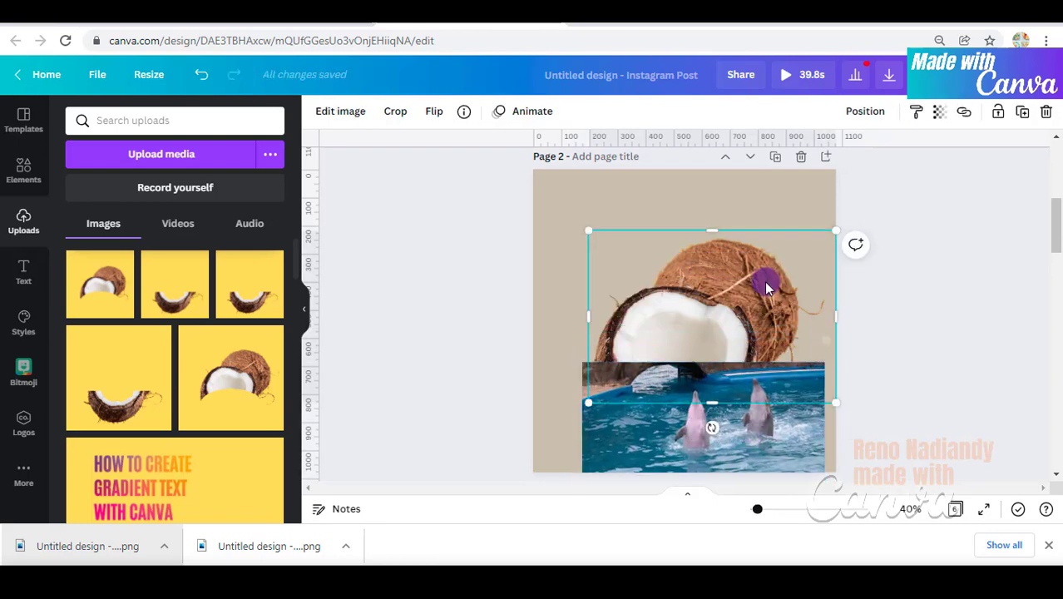
pyautogui.rightClick(766, 287)
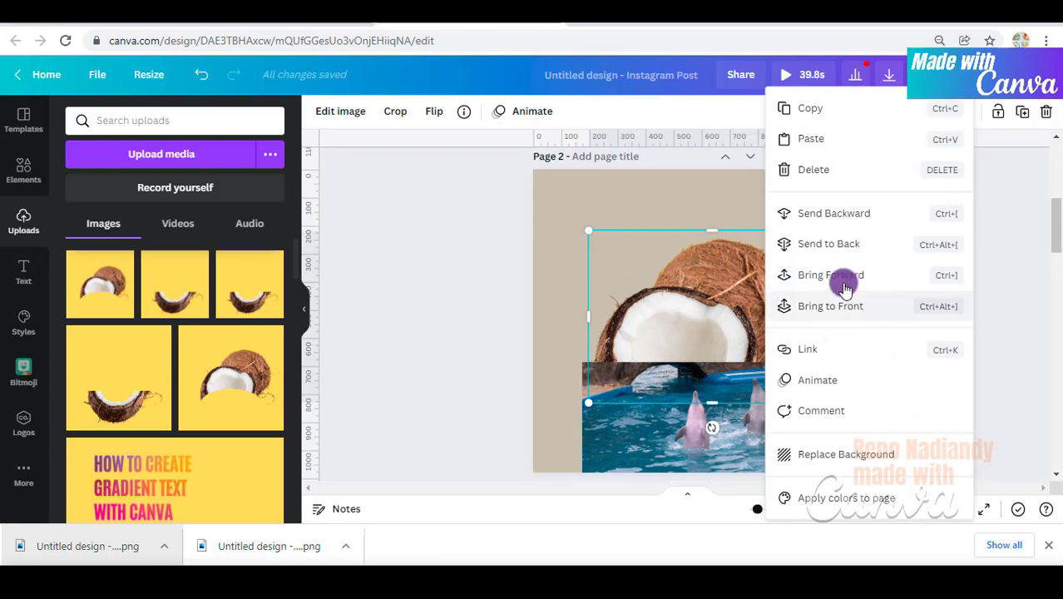
pyautogui.click(840, 228)
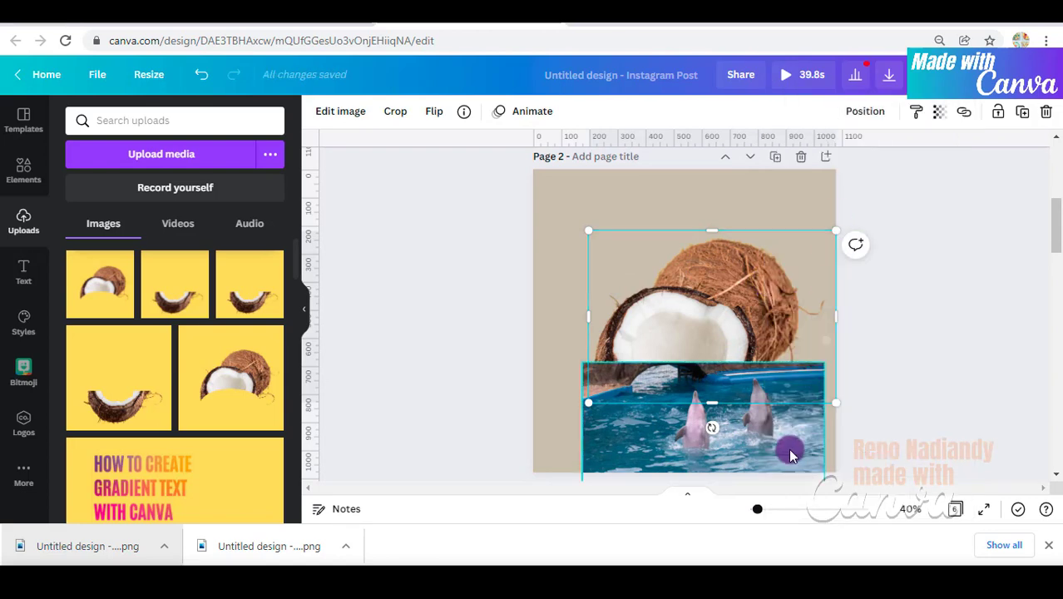
# Step: Move the dolphin video over the coconut's opening and shrink it to roughly the opening's width
pyautogui.moveTo(788, 448); pyautogui.dragTo(772, 370)
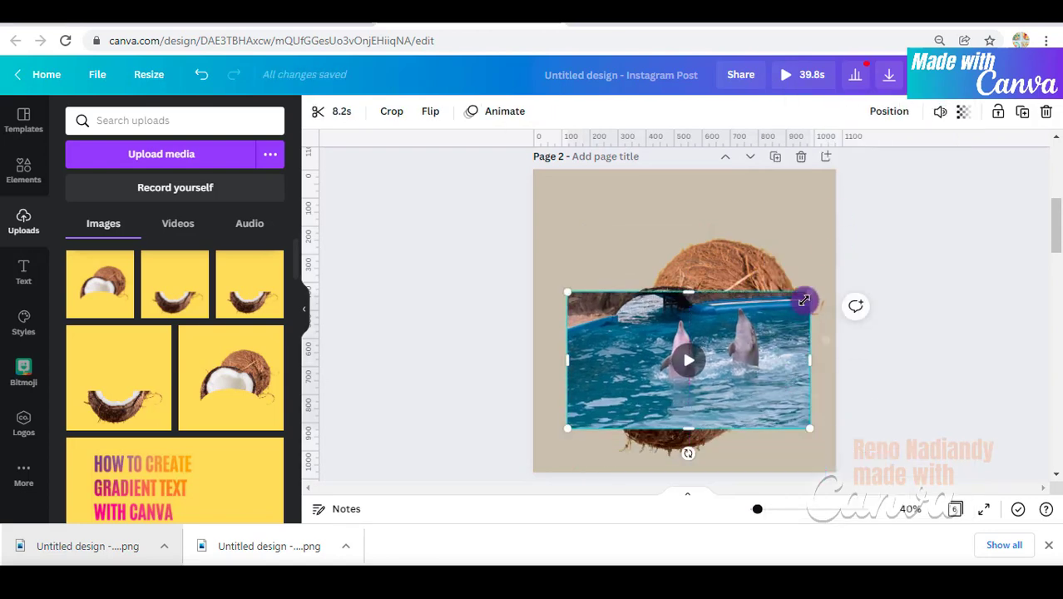
pyautogui.moveTo(809, 292); pyautogui.dragTo(735, 335)
pyautogui.moveTo(569, 428); pyautogui.dragTo(616, 405)
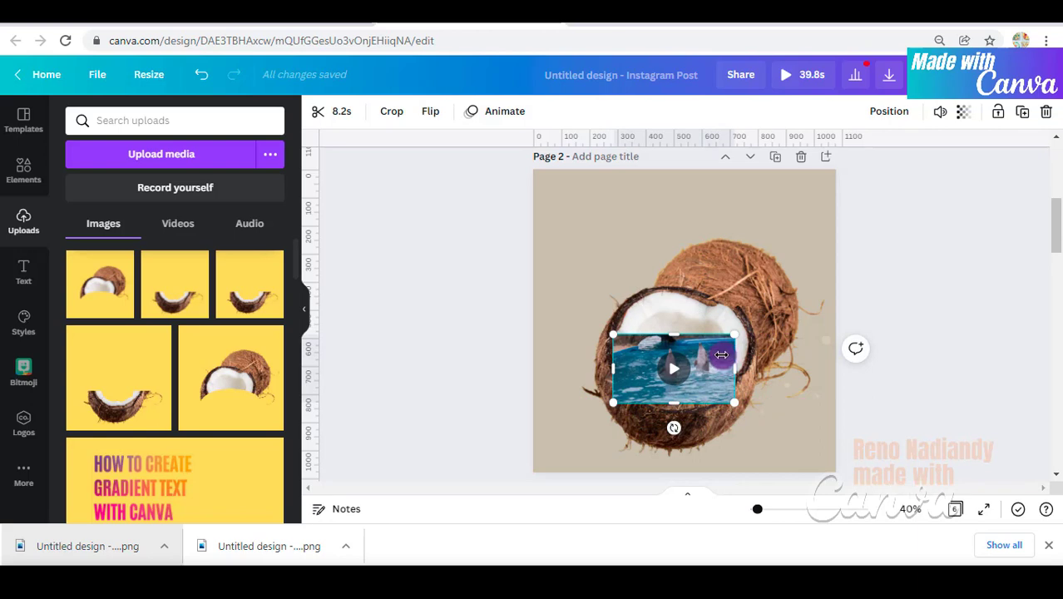
# Step: Send the dolphin video backward one layer and bring the upper coconut cutout forward so the two coconut parts frame the pool
pyautogui.rightClick(707, 359)
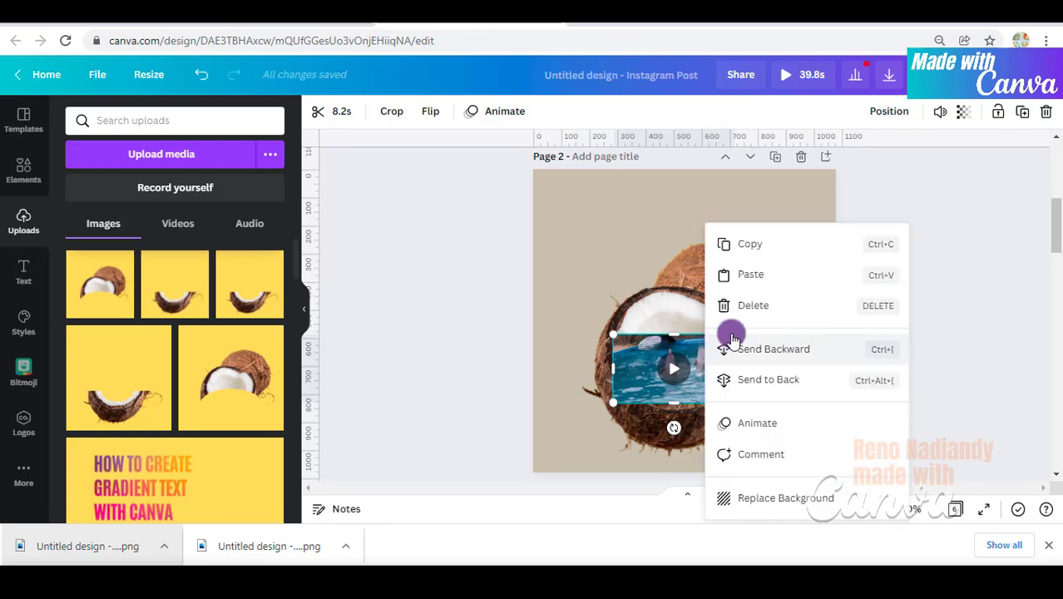
pyautogui.click(751, 359)
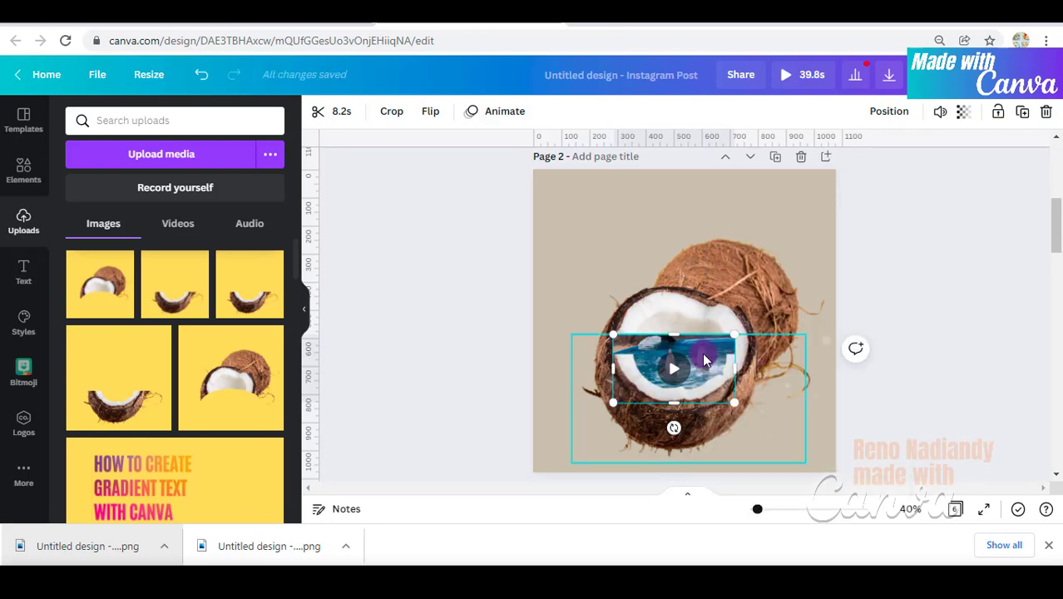
pyautogui.click(790, 196)
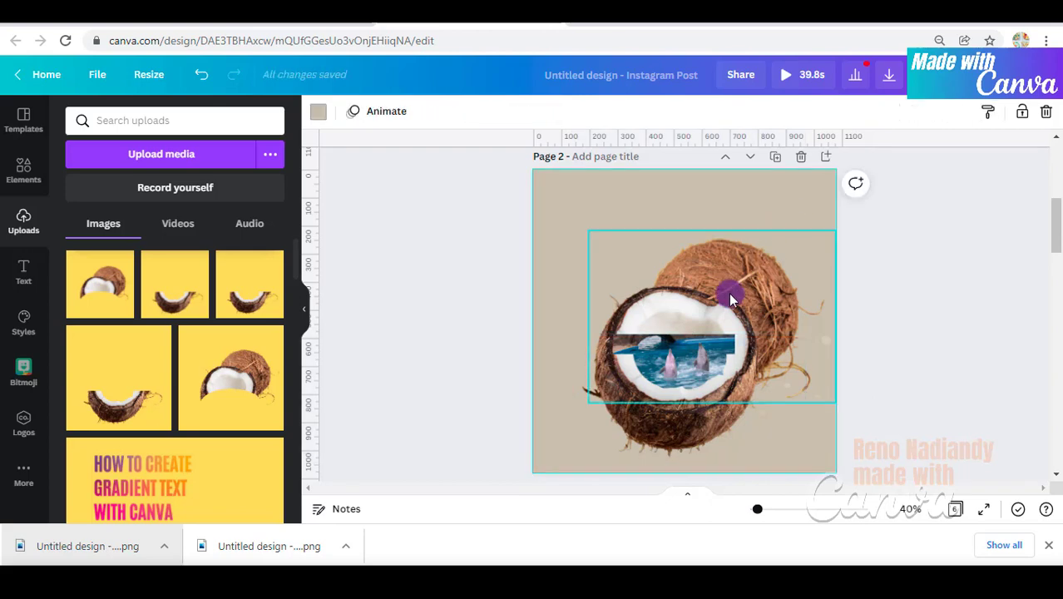
pyautogui.click(697, 325)
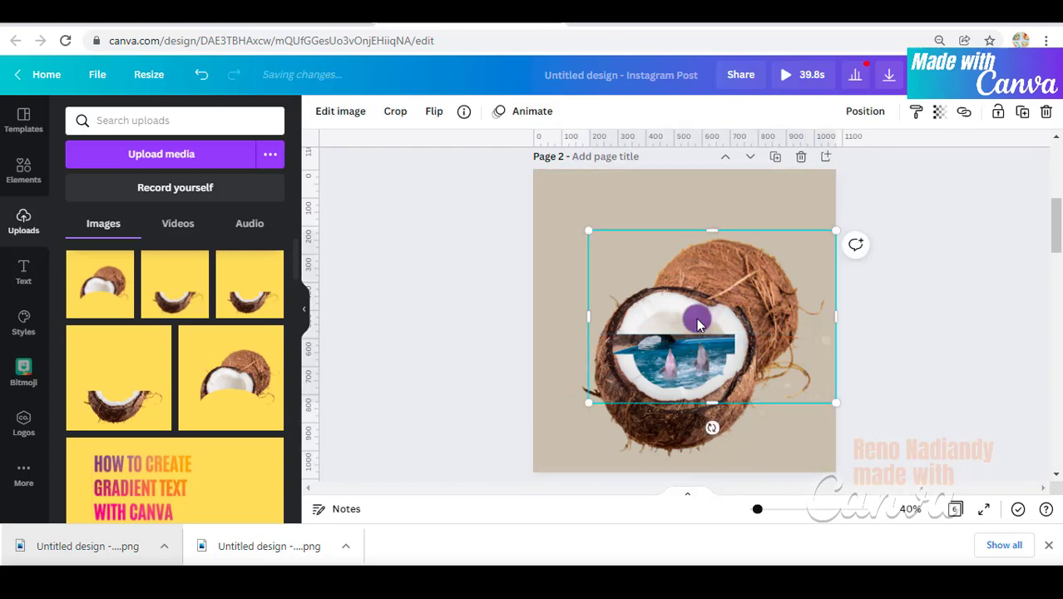
pyautogui.rightClick(697, 324)
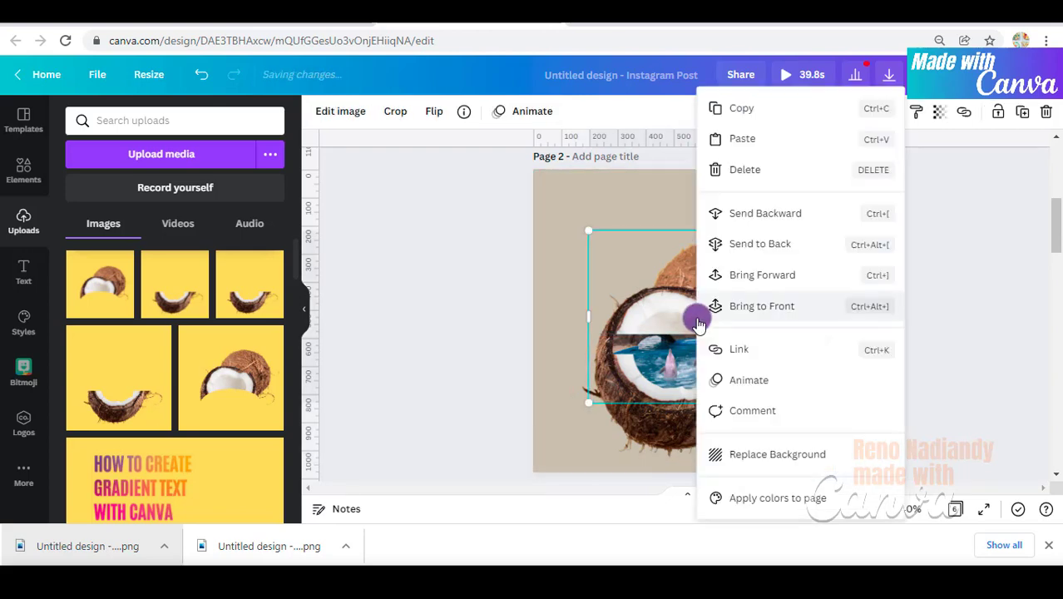
pyautogui.click(765, 274)
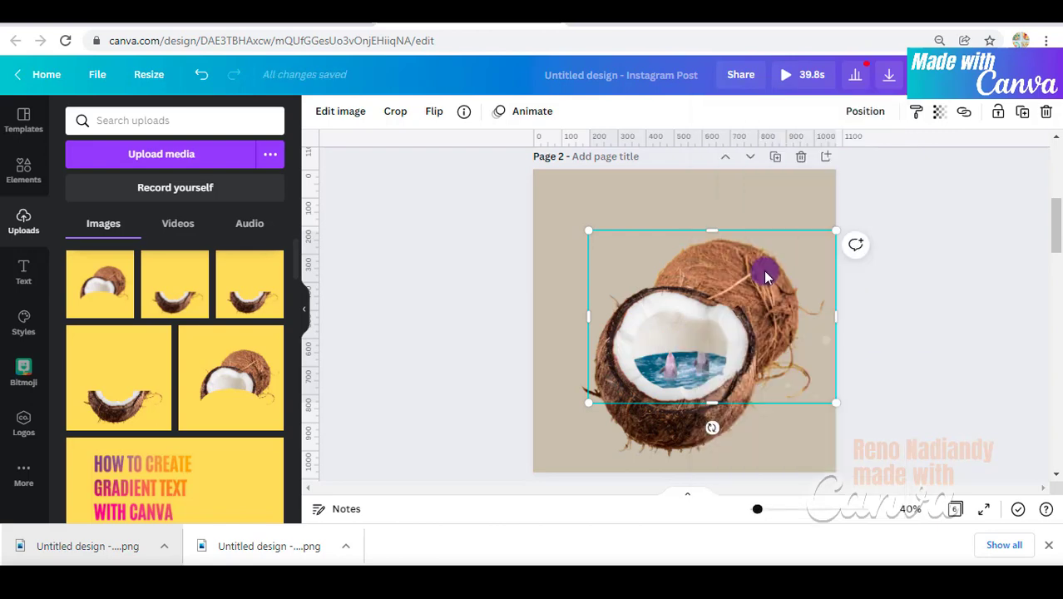
# Step: Move the coconut composite page up one place so it becomes page 1
pyautogui.click(758, 509)
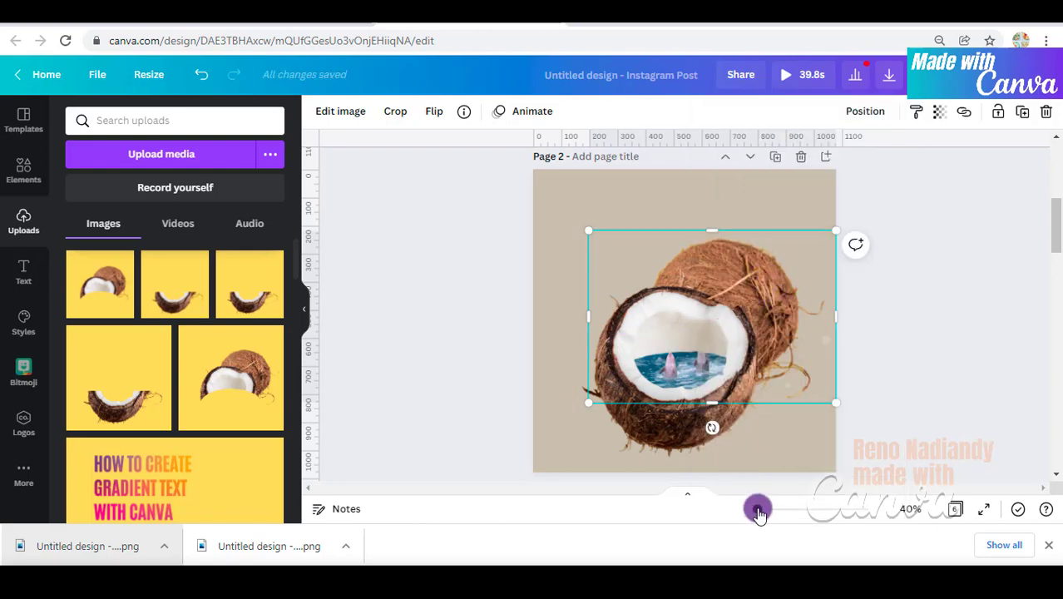
pyautogui.moveTo(759, 513); pyautogui.dragTo(768, 509)
pyautogui.scroll(-2, 771, 426)
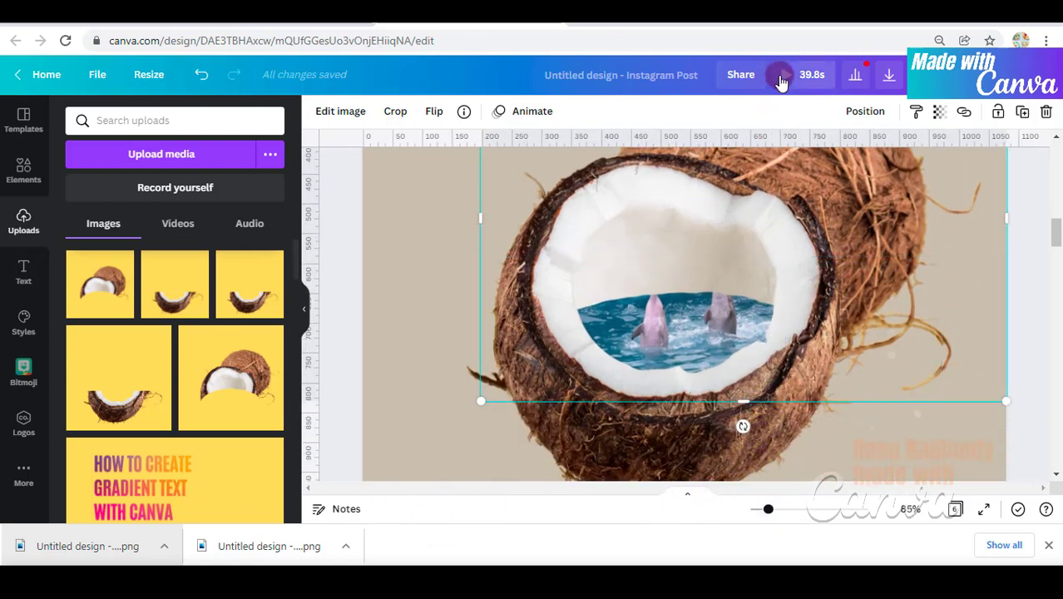
pyautogui.scroll(-5, 830, 284)
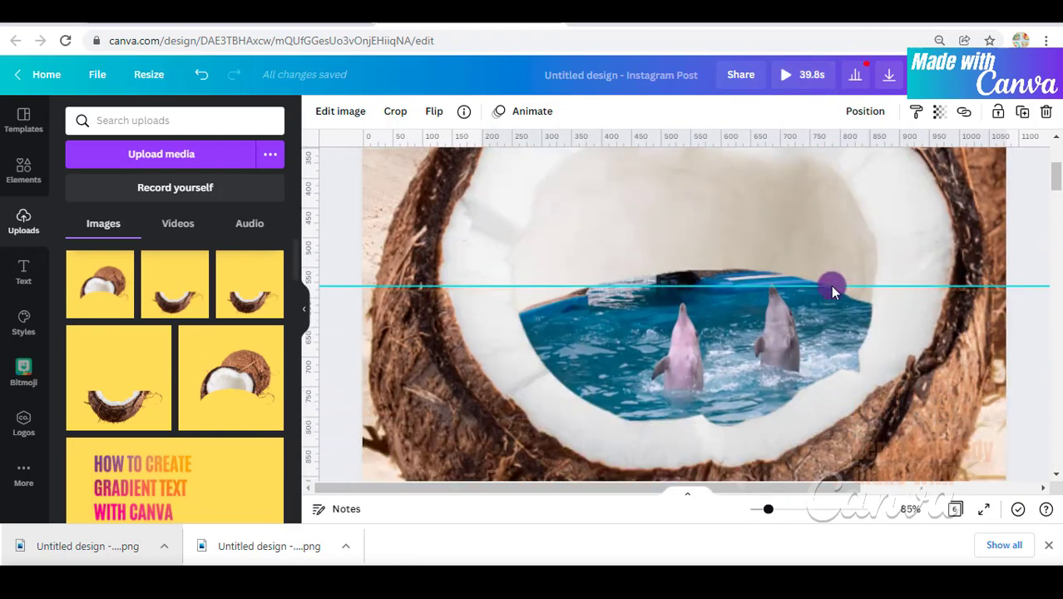
pyautogui.scroll(-3, 830, 284)
pyautogui.scroll(3, 830, 284)
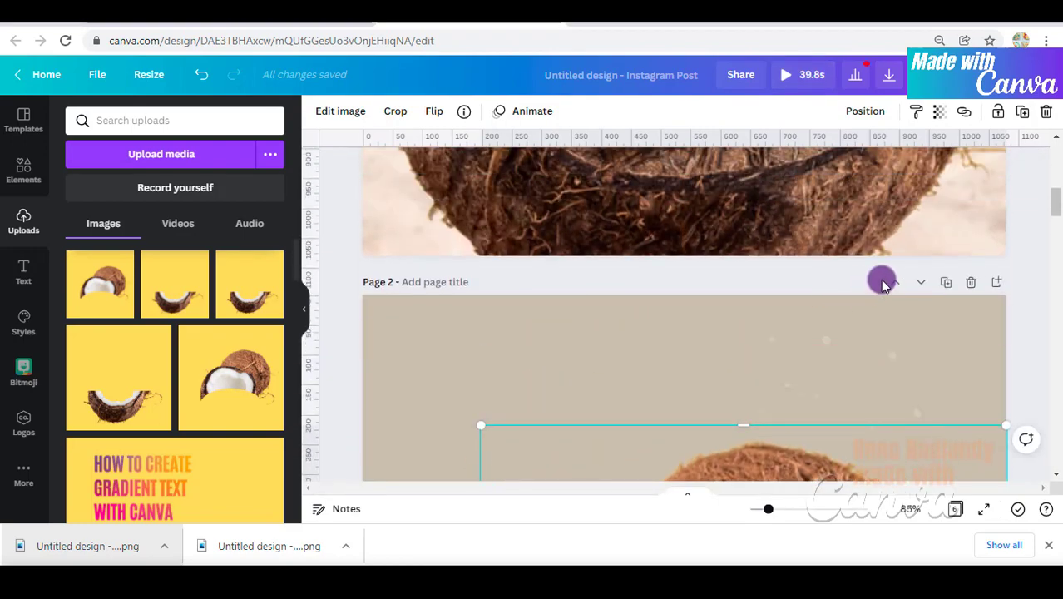
pyautogui.click(892, 286)
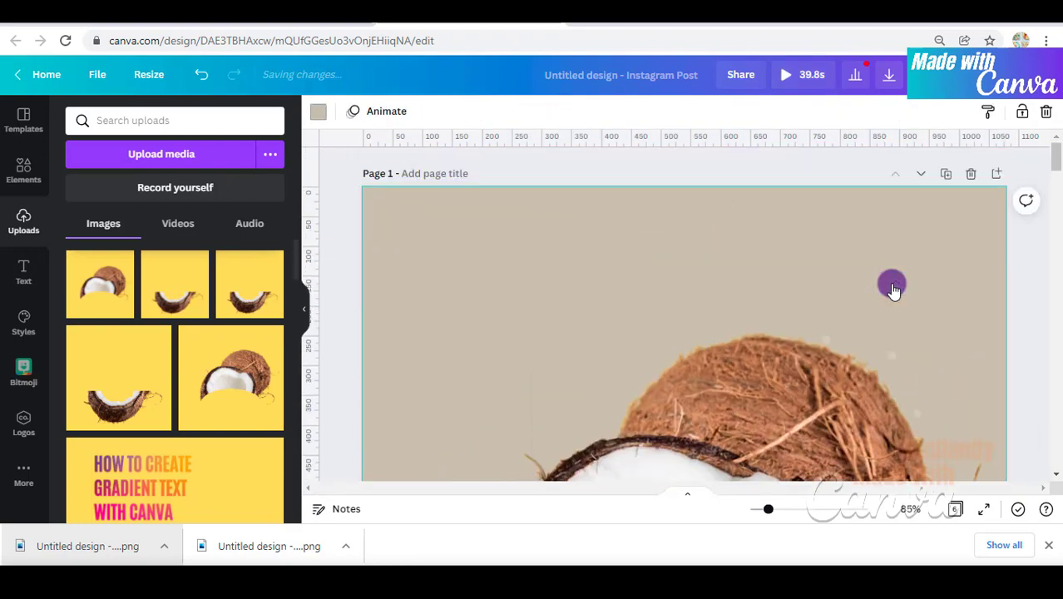
# Step: Play a preview of the design to check the dolphins moving inside the coconut, and close it
pyautogui.scroll(-3, 803, 298)
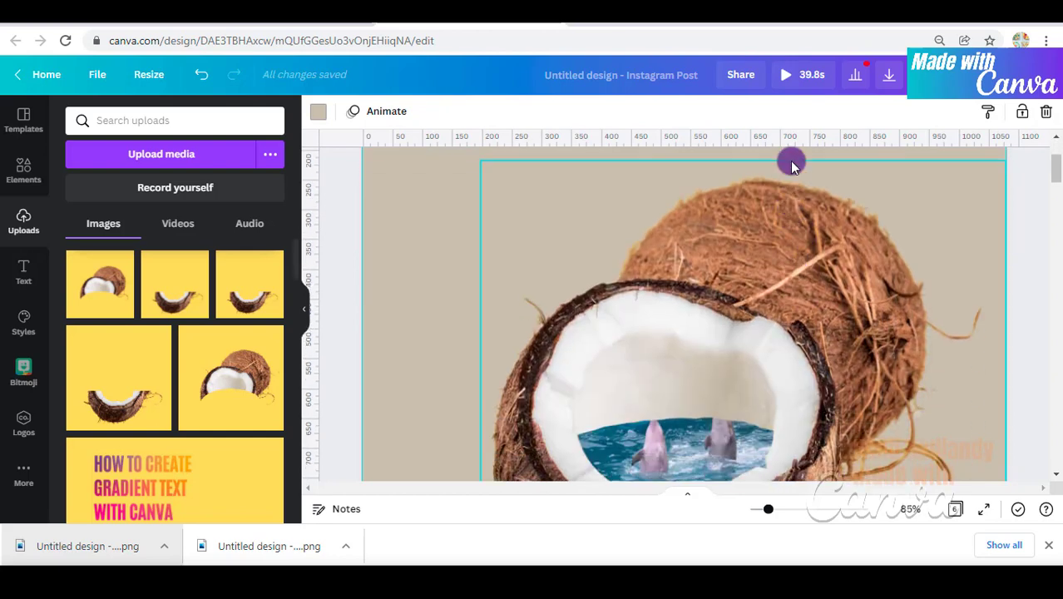
pyautogui.click(790, 77)
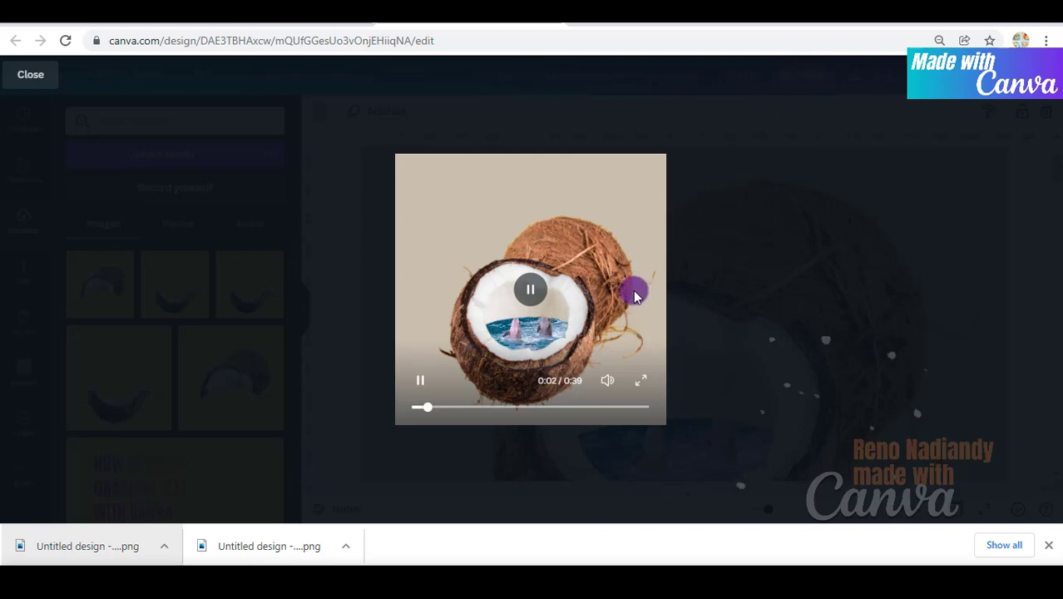
pyautogui.click(31, 75)
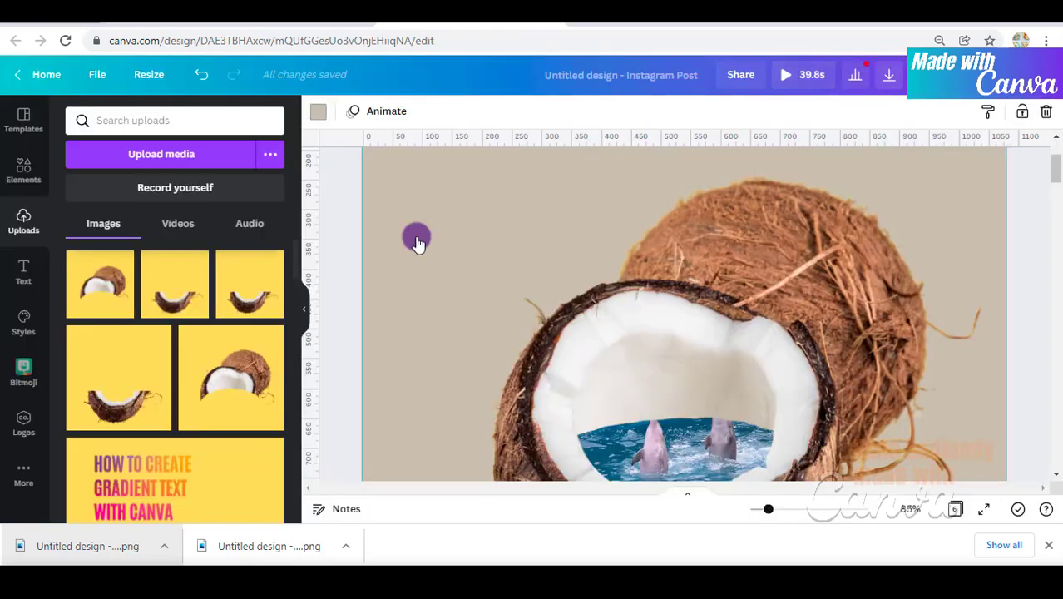
# Step: Crop the lower coconut cutout from its top edge and move it aside, and crop the upper cutout's bottom edge
pyautogui.scroll(-2, 794, 349)
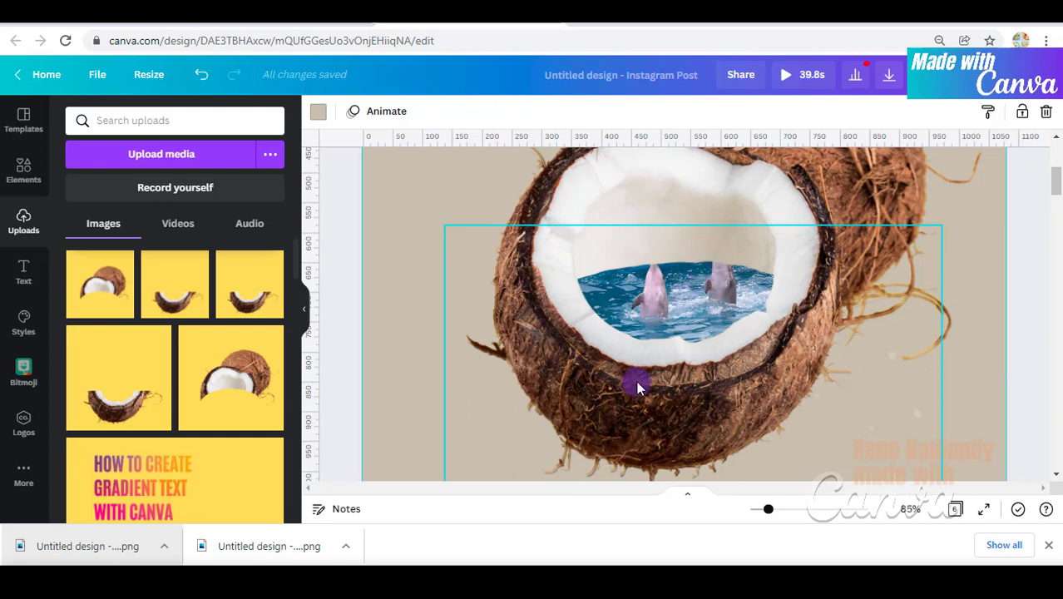
pyautogui.moveTo(638, 385); pyautogui.dragTo(642, 420)
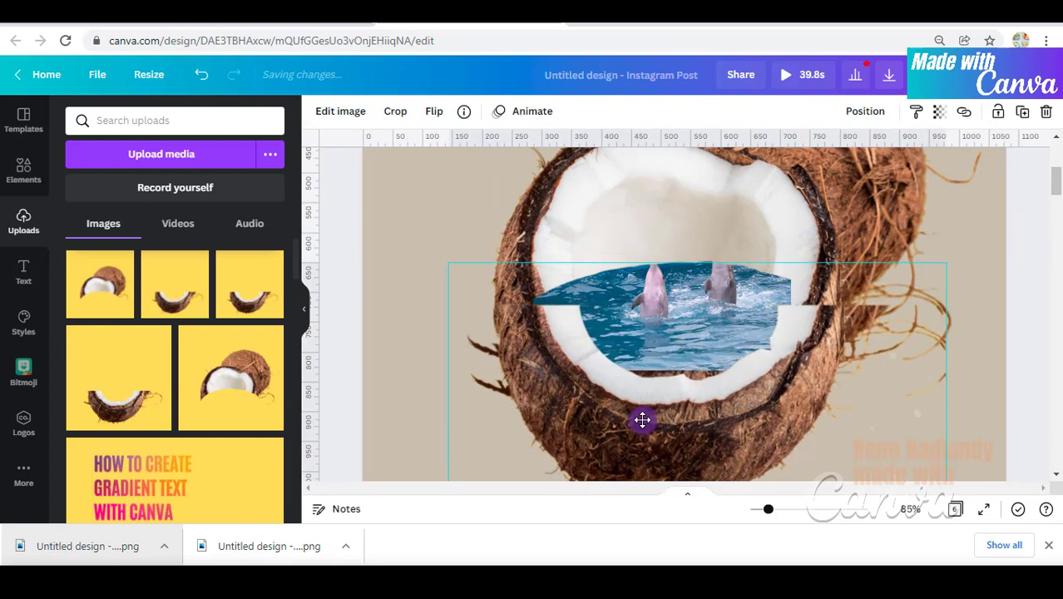
pyautogui.hotkey('ctrl', 'z')
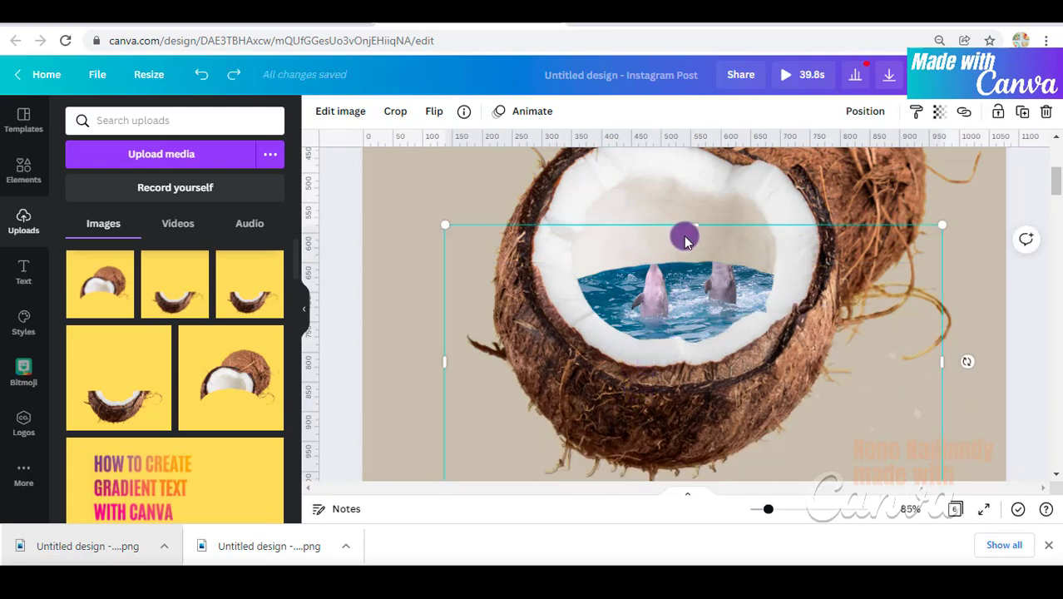
pyautogui.moveTo(690, 235); pyautogui.dragTo(697, 266)
pyautogui.moveTo(707, 316); pyautogui.dragTo(716, 379)
pyautogui.moveTo(688, 268); pyautogui.dragTo(686, 278)
pyautogui.moveTo(731, 380); pyautogui.dragTo(732, 430)
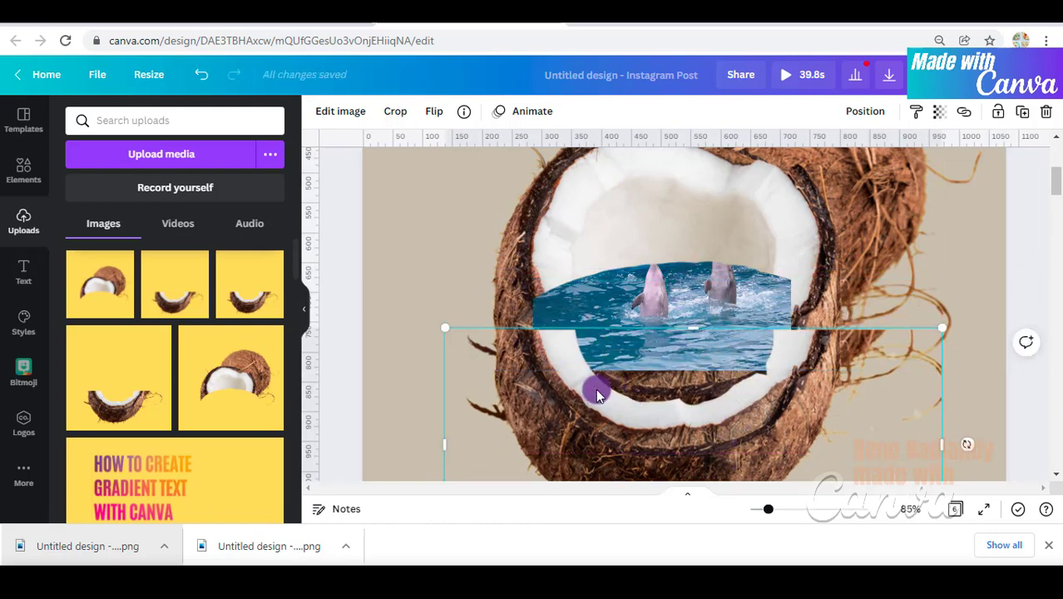
pyautogui.moveTo(588, 427); pyautogui.dragTo(699, 436)
pyautogui.click(549, 348)
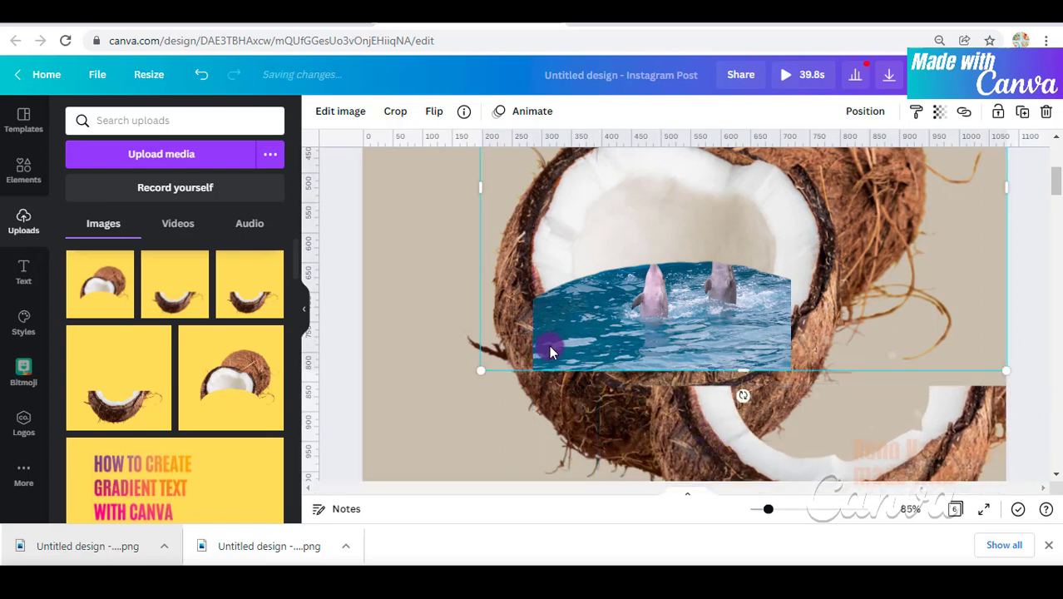
pyautogui.moveTo(744, 371); pyautogui.dragTo(732, 337)
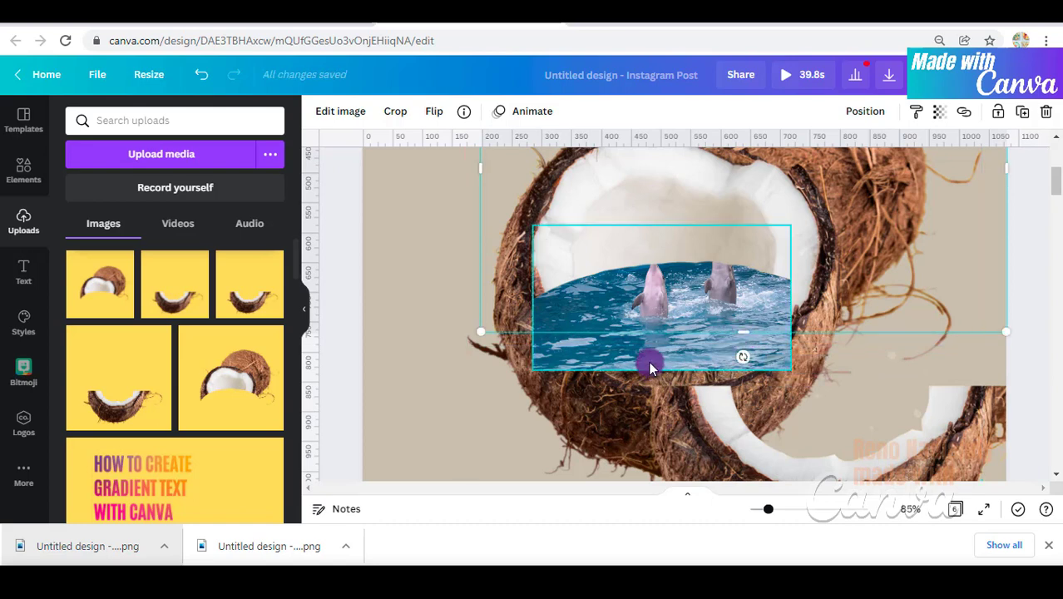
# Step: Move the dolphin video sideways and down within the coconut's opening, shrink it further, and nudge it slightly downward
pyautogui.click(648, 361)
pyautogui.moveTo(649, 361); pyautogui.dragTo(686, 373)
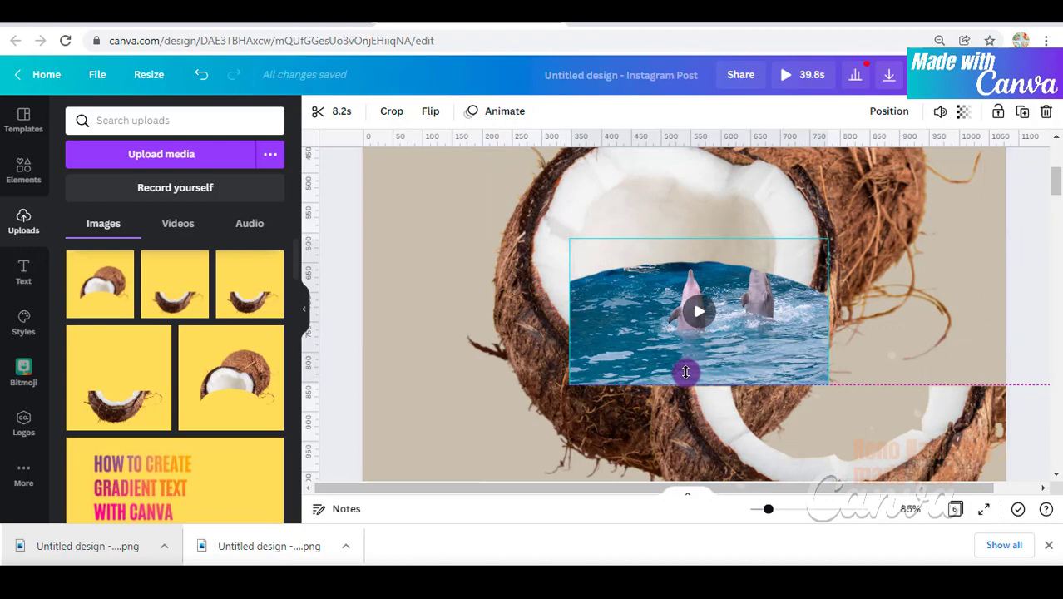
pyautogui.moveTo(826, 384); pyautogui.dragTo(782, 352)
pyautogui.scroll(3, 570, 366)
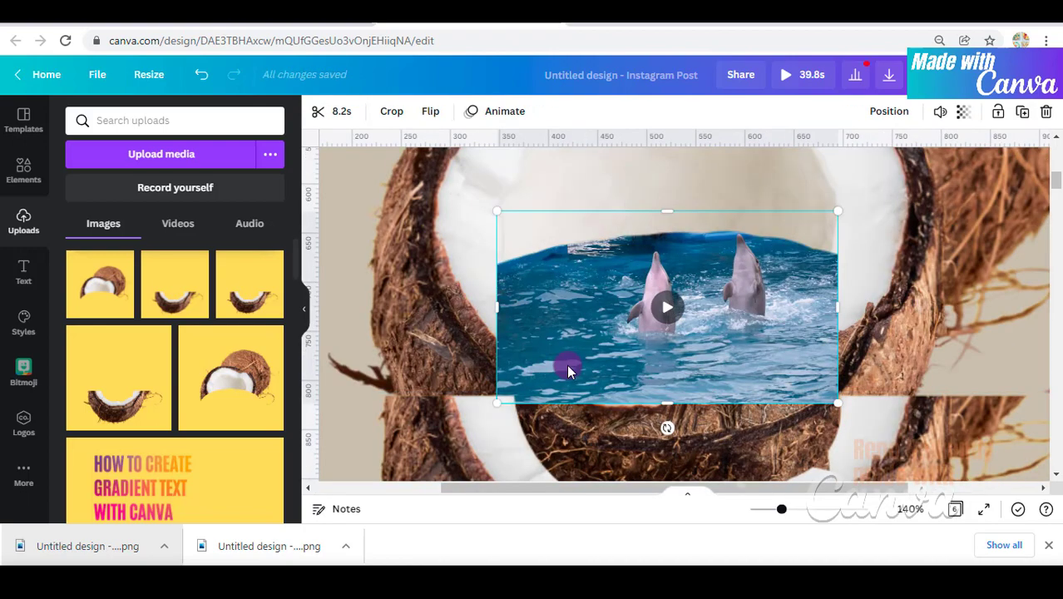
pyautogui.moveTo(568, 370); pyautogui.dragTo(567, 368)
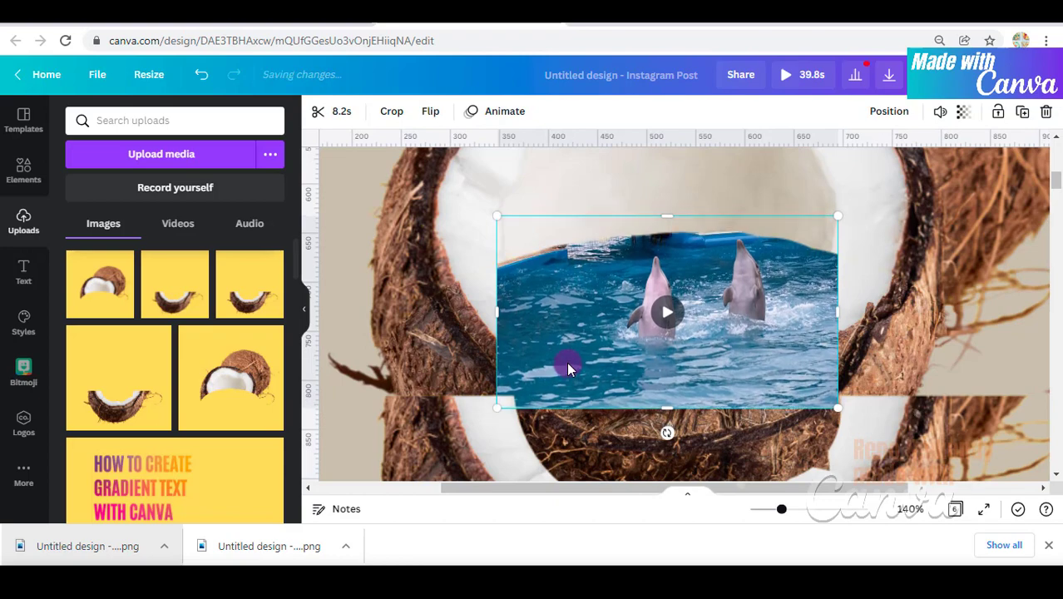
# Step: Move the lower coconut cutout back up over the bottom of the dolphin video, and play a preview of the design
pyautogui.moveTo(462, 442); pyautogui.dragTo(453, 293)
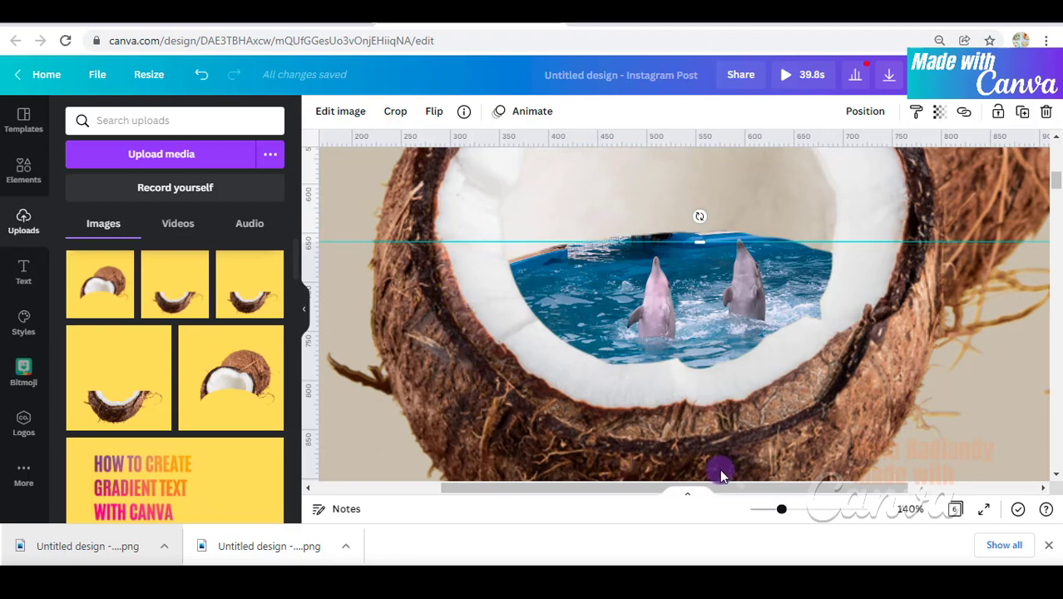
pyautogui.moveTo(764, 512); pyautogui.dragTo(761, 512)
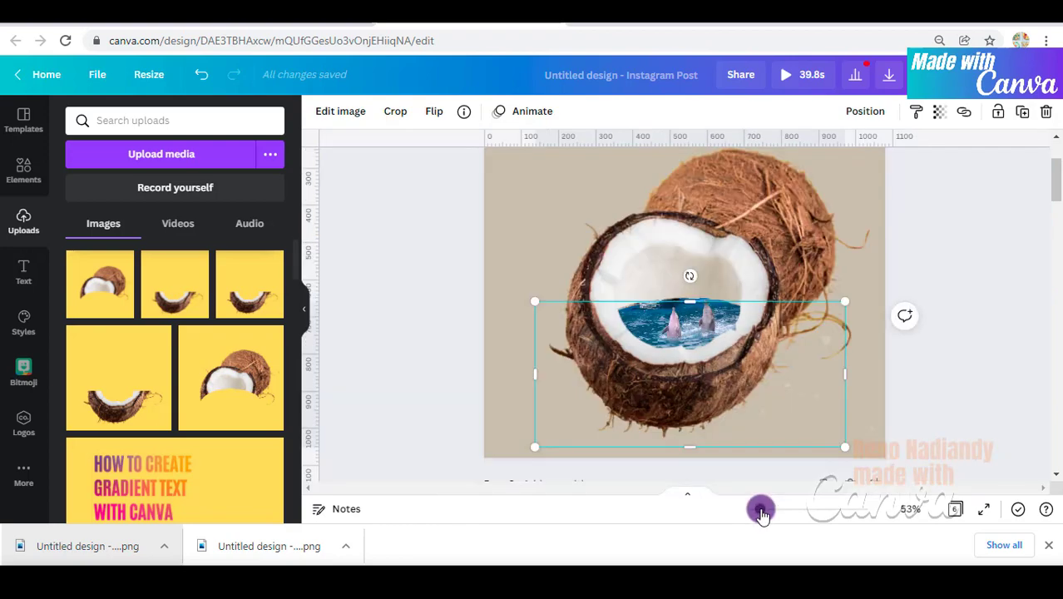
pyautogui.click(990, 416)
pyautogui.click(786, 80)
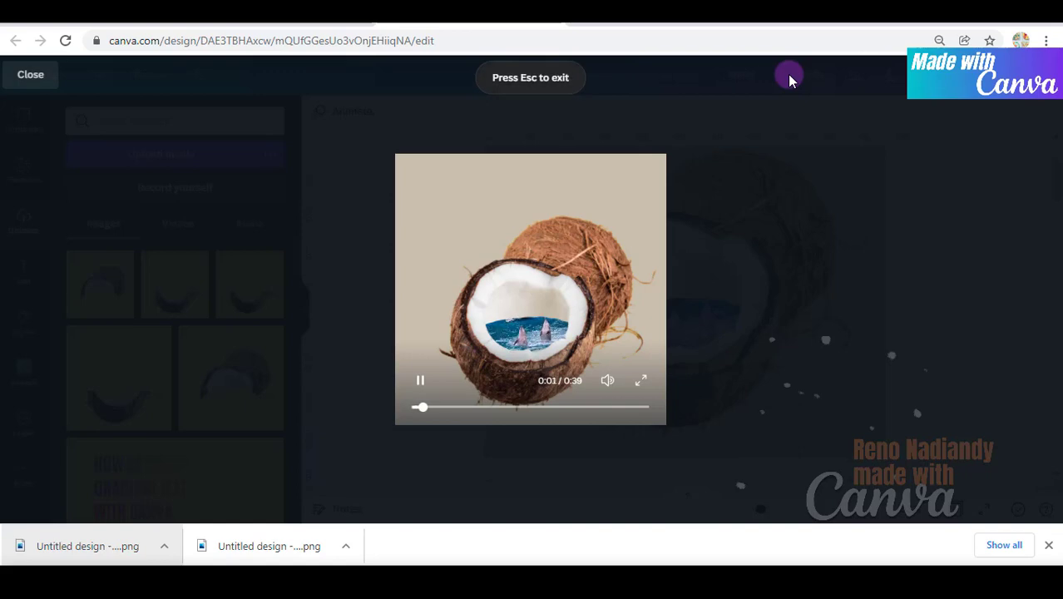
pyautogui.click(30, 74)
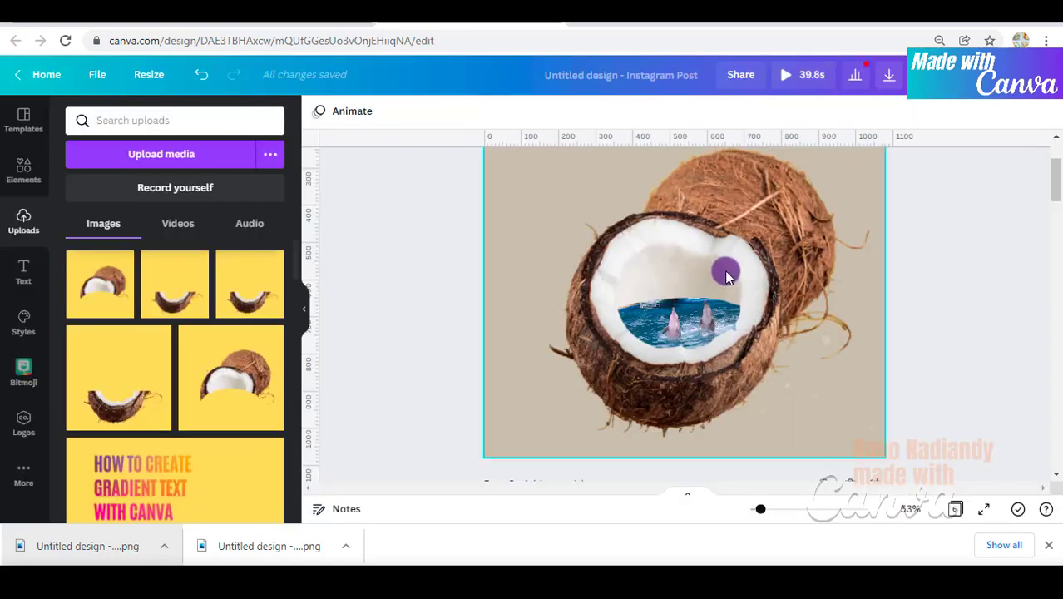
pyautogui.scroll(1, 839, 365)
pyautogui.scroll(-2, 839, 365)
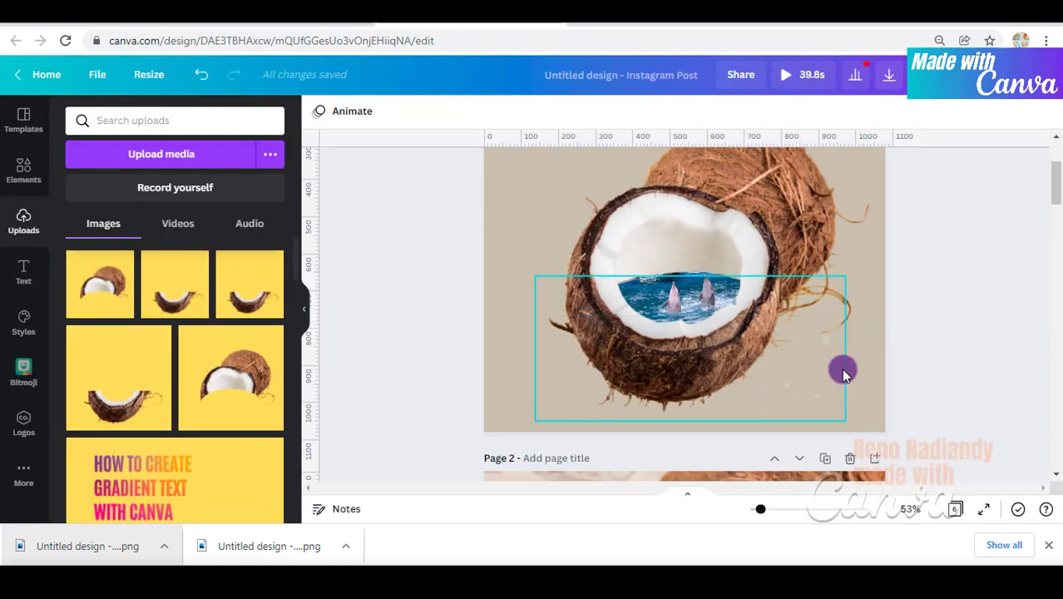
pyautogui.click(800, 460)
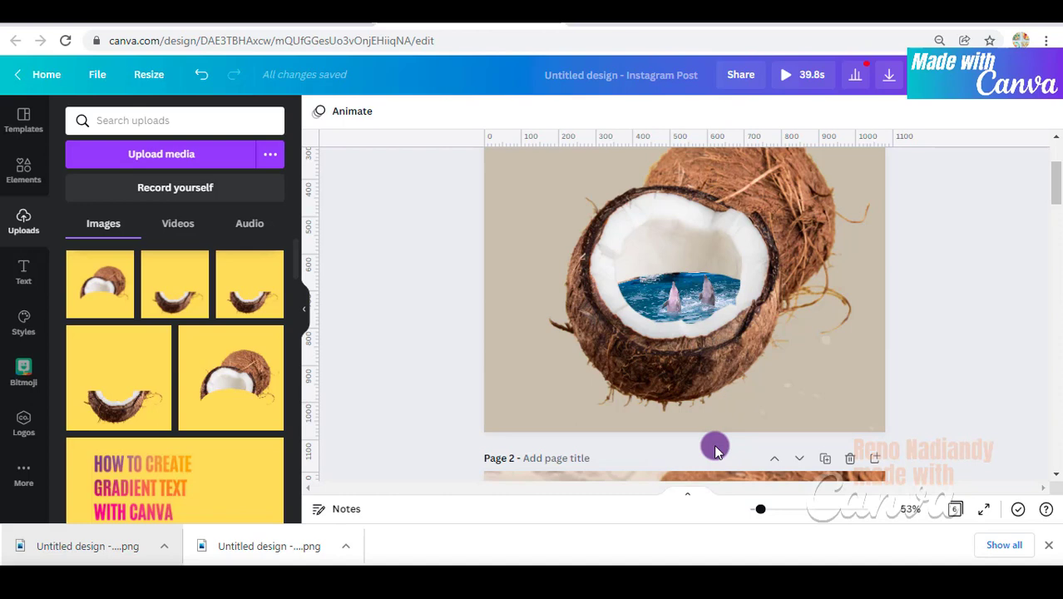
pyautogui.scroll(1, 698, 391)
pyautogui.scroll(1, 690, 404)
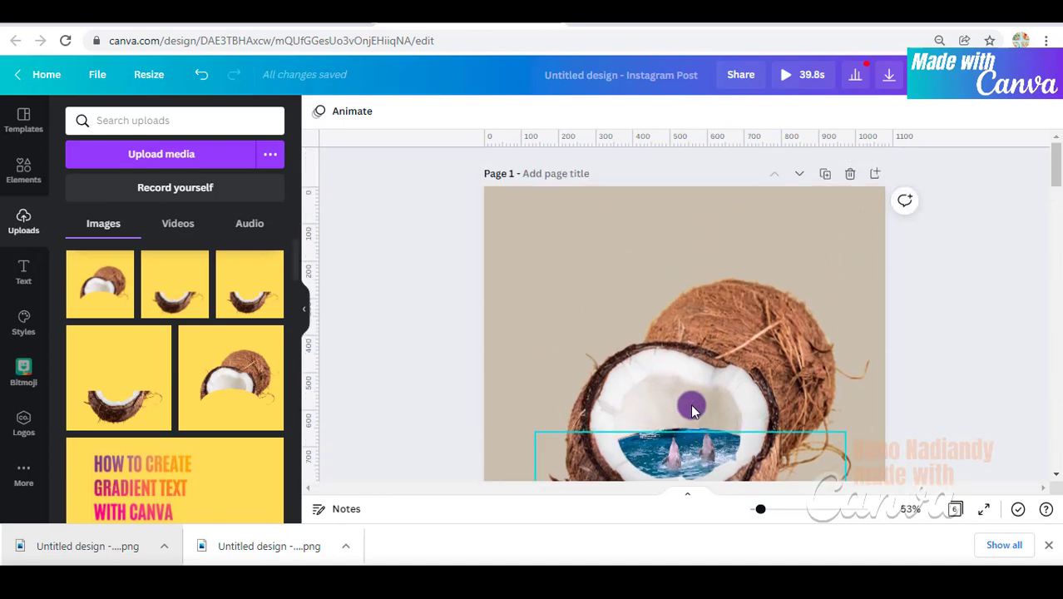
# Step: Create a resized copy of the design in the Youtube Shorts format, 1080 × 1920 px
pyautogui.click(151, 77)
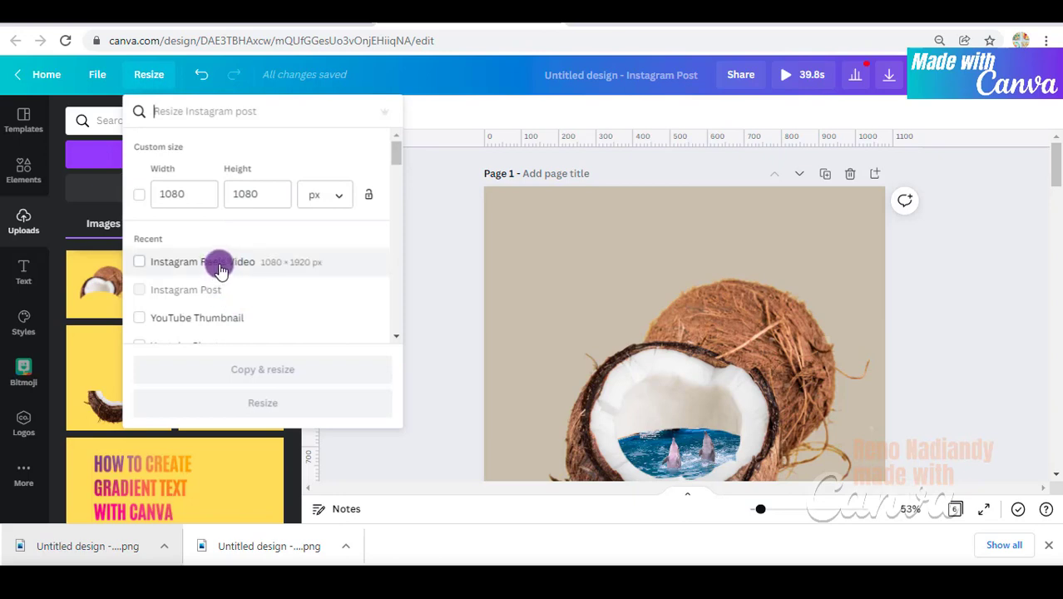
pyautogui.scroll(-2, 218, 281)
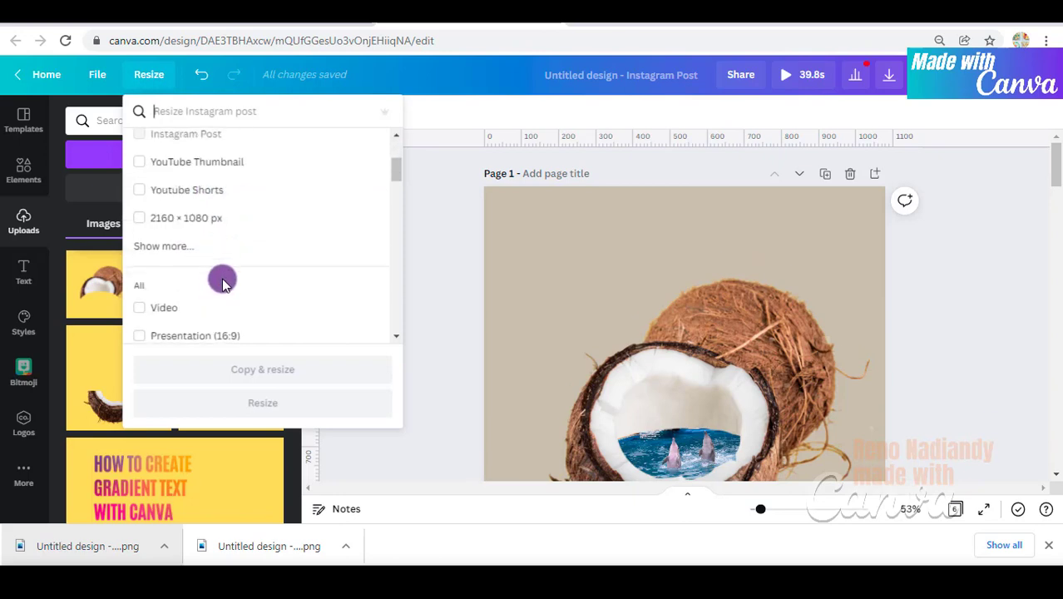
pyautogui.click(207, 196)
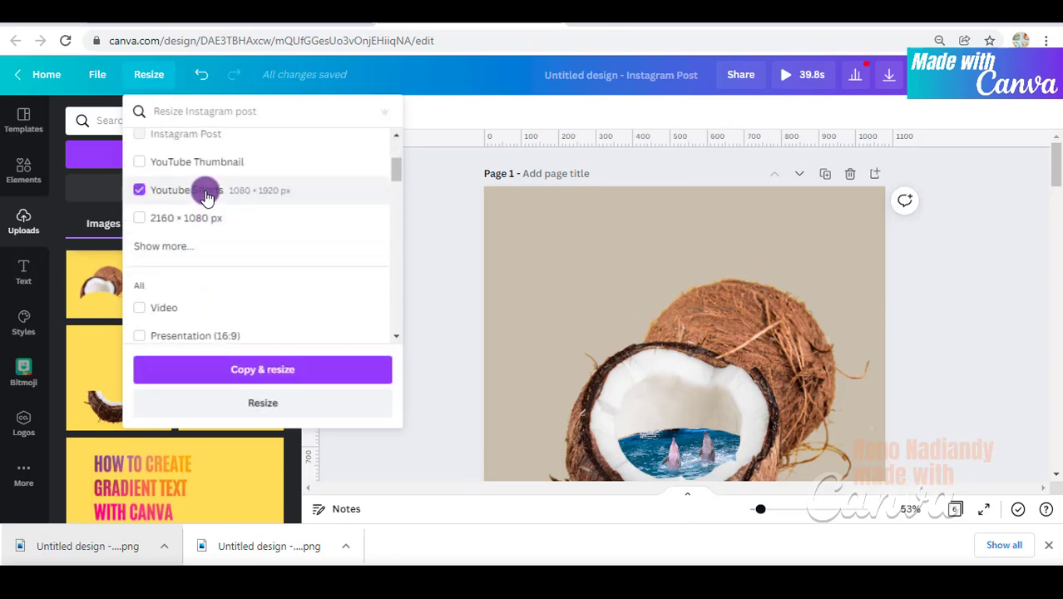
pyautogui.click(273, 368)
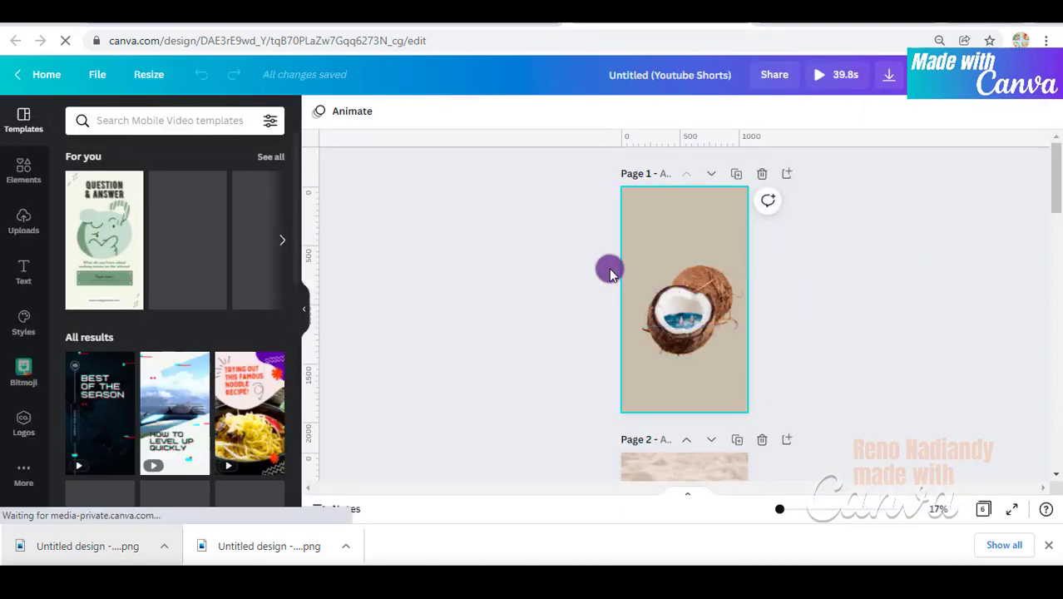
# Step: Delete every page of the resized copy except page 1 with the coconut composite on the beige background
pyautogui.moveTo(596, 266); pyautogui.dragTo(748, 354)
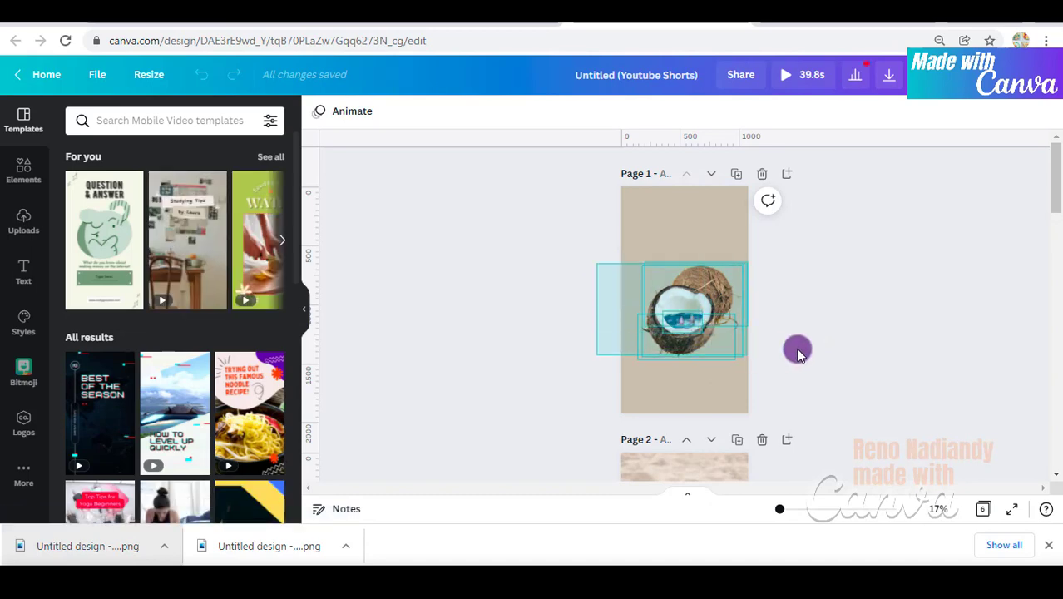
pyautogui.scroll(-3, 757, 328)
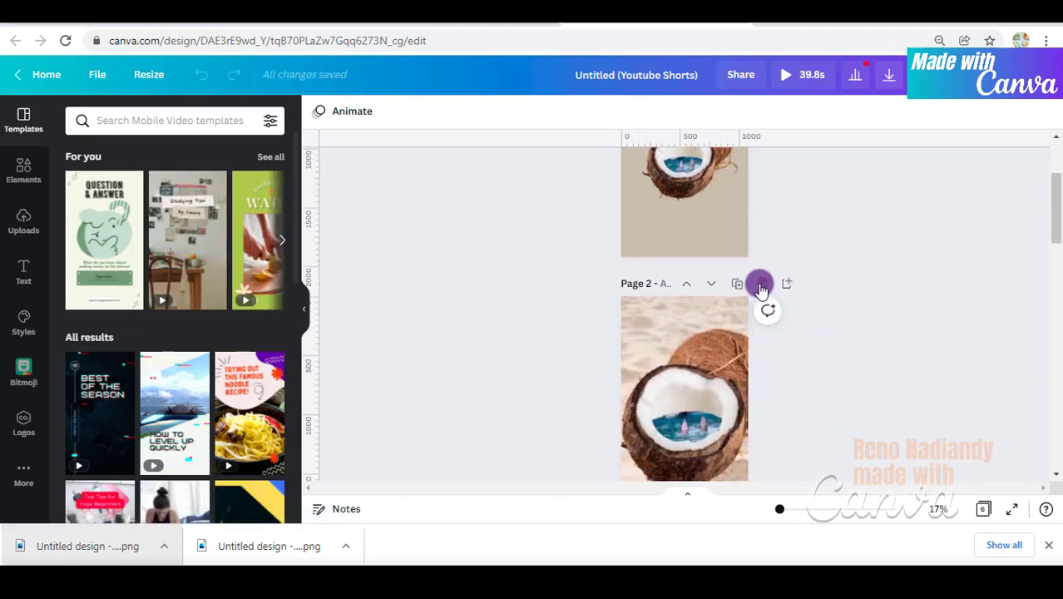
pyautogui.click(762, 286)
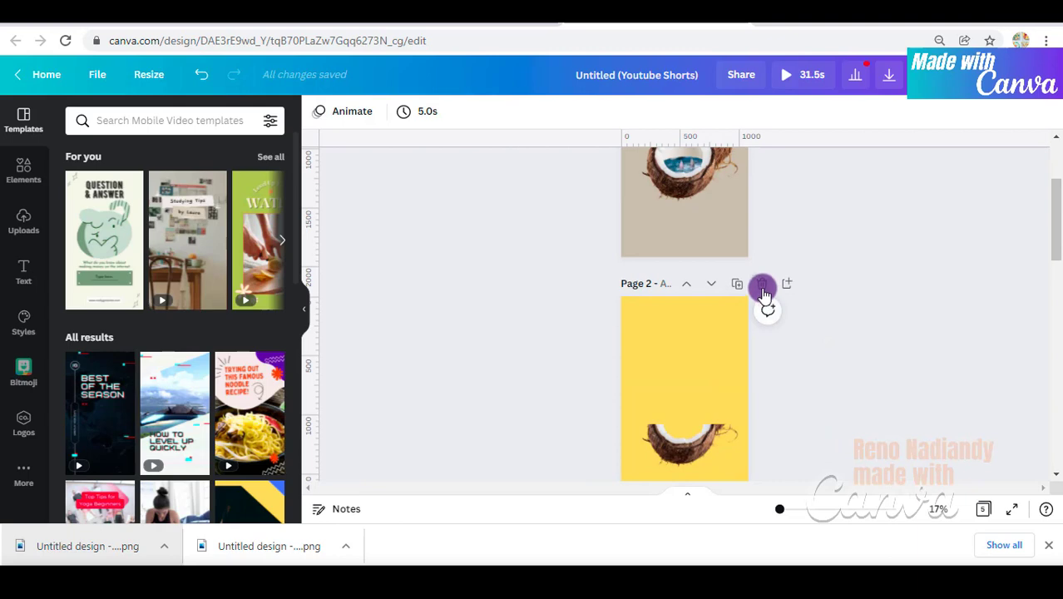
pyautogui.click(762, 286)
pyautogui.click(762, 286)
pyautogui.click(761, 286)
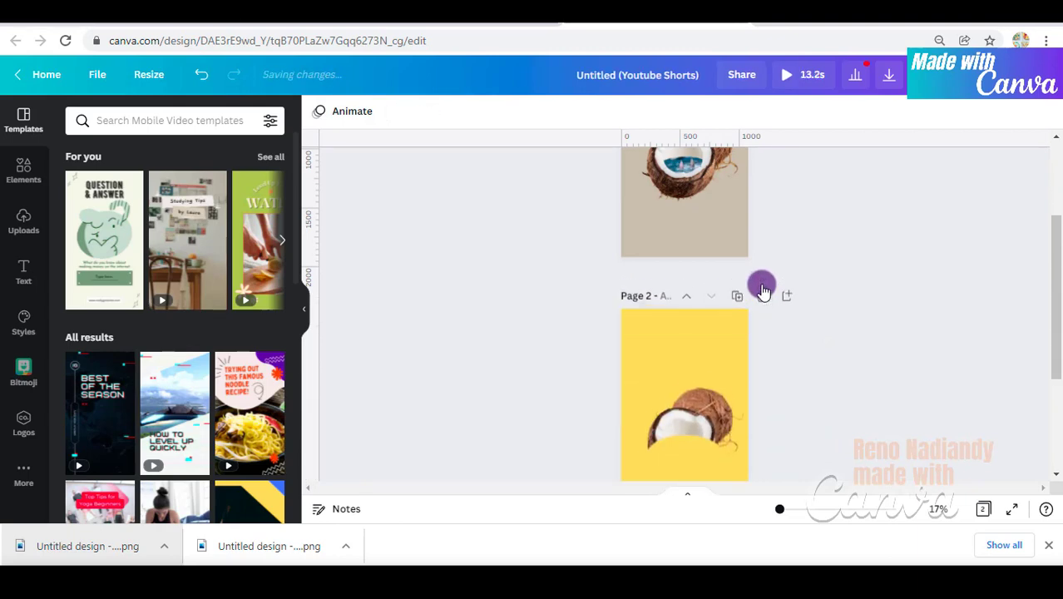
pyautogui.click(762, 286)
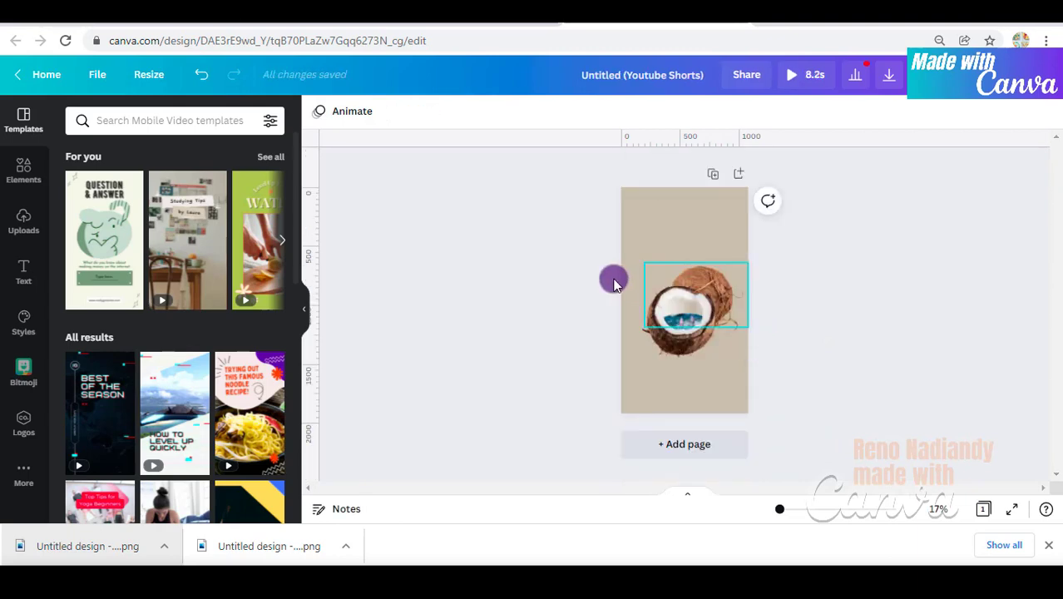
# Step: Select all coconut and video layers together, enlarge them beyond the vertical page's width, and shift them slightly sideways to reposition the coconut
pyautogui.moveTo(575, 256); pyautogui.dragTo(790, 393)
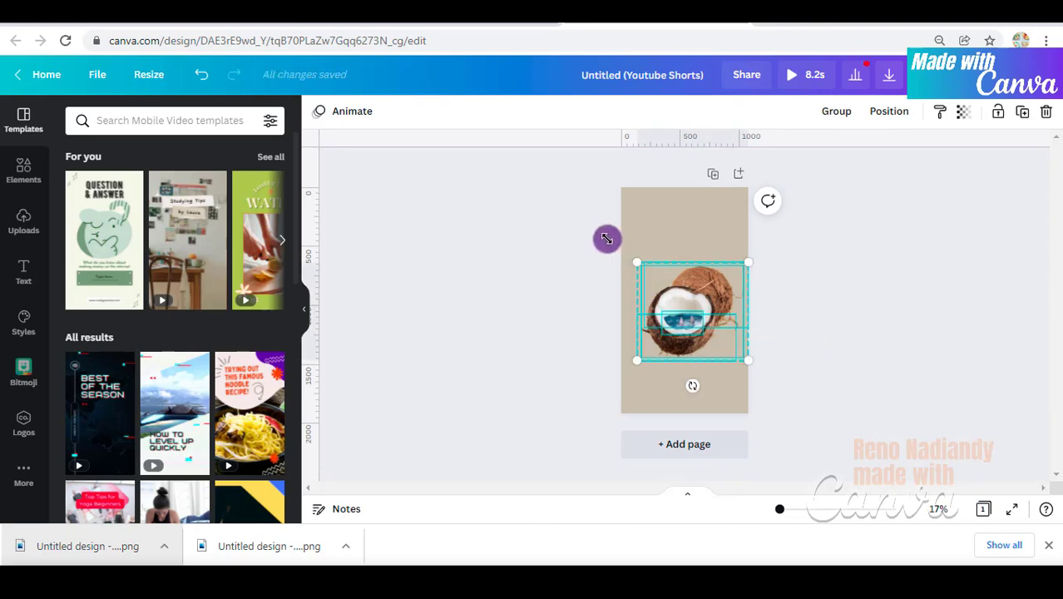
pyautogui.moveTo(606, 239); pyautogui.dragTo(576, 208)
pyautogui.moveTo(748, 363); pyautogui.dragTo(803, 410)
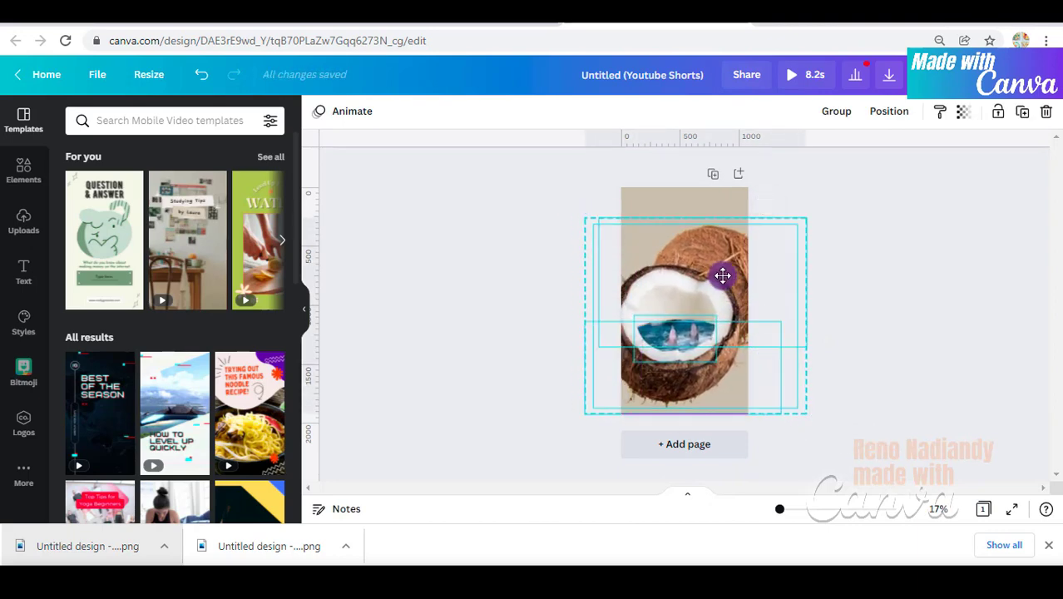
pyautogui.moveTo(722, 275); pyautogui.dragTo(727, 279)
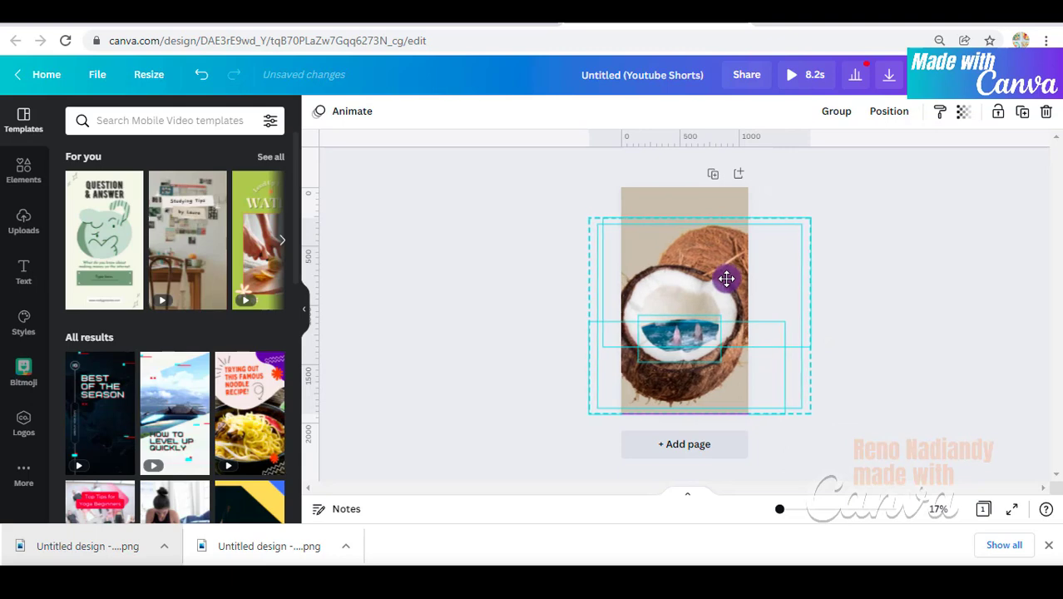
pyautogui.click(899, 280)
# Step: Search the elements for "beach sand" and add the pale, uneven sand photo to the page
pyautogui.click(30, 180)
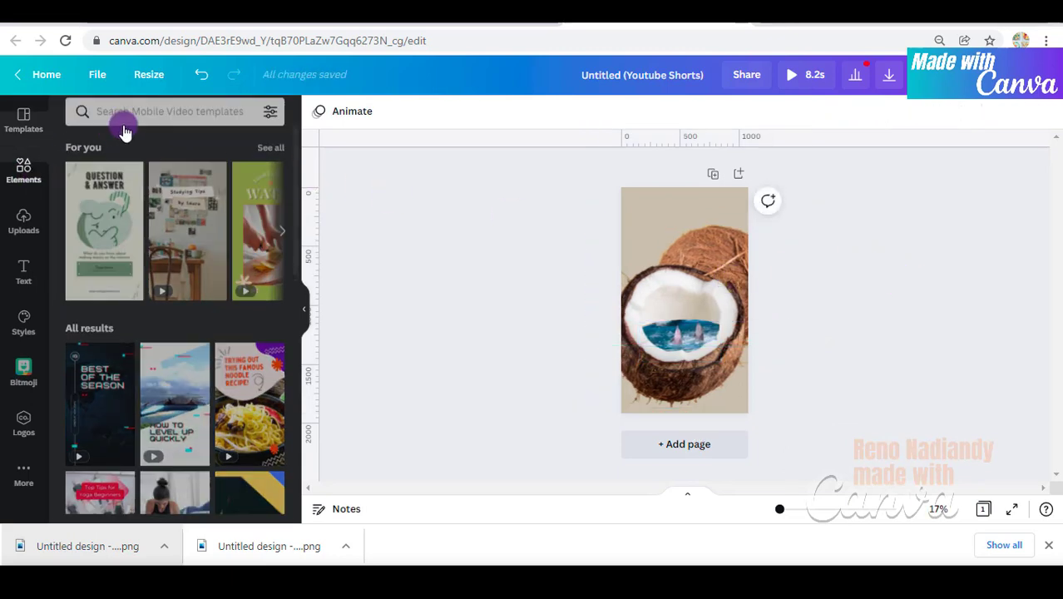
pyautogui.click(133, 122)
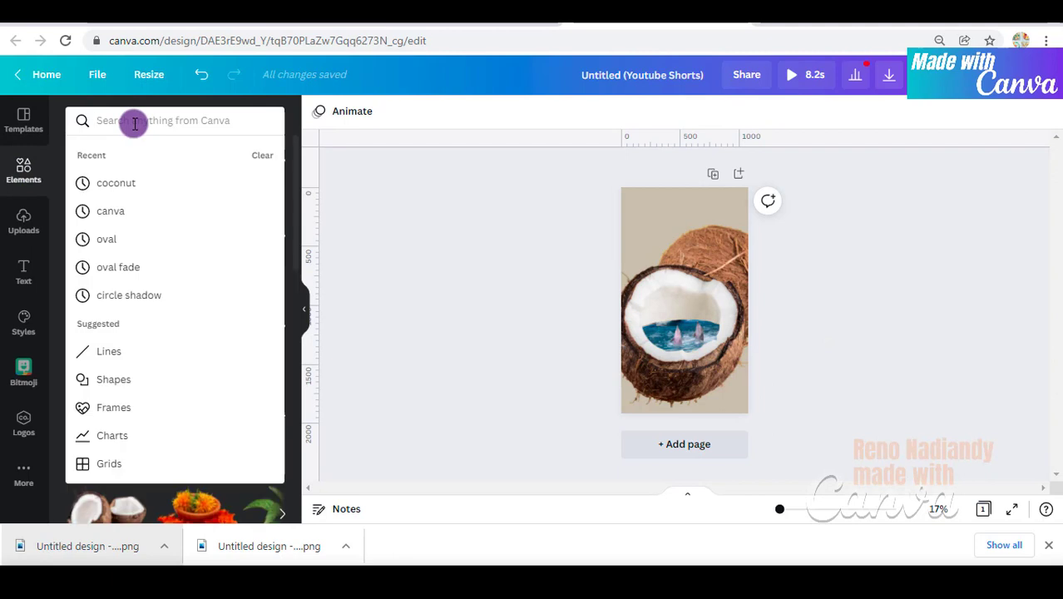
pyautogui.write('sa')
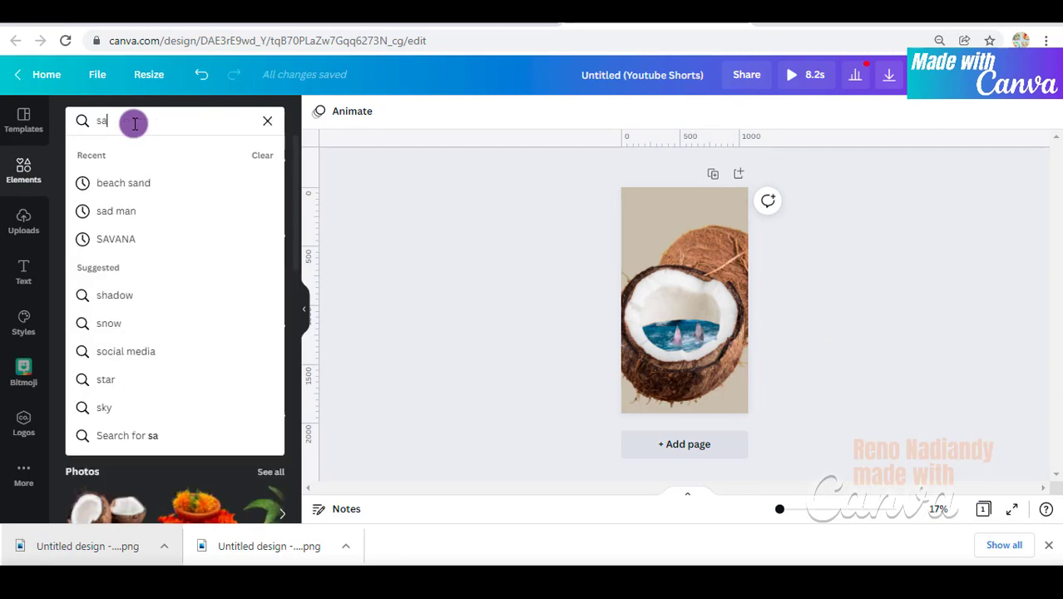
pyautogui.click(124, 183)
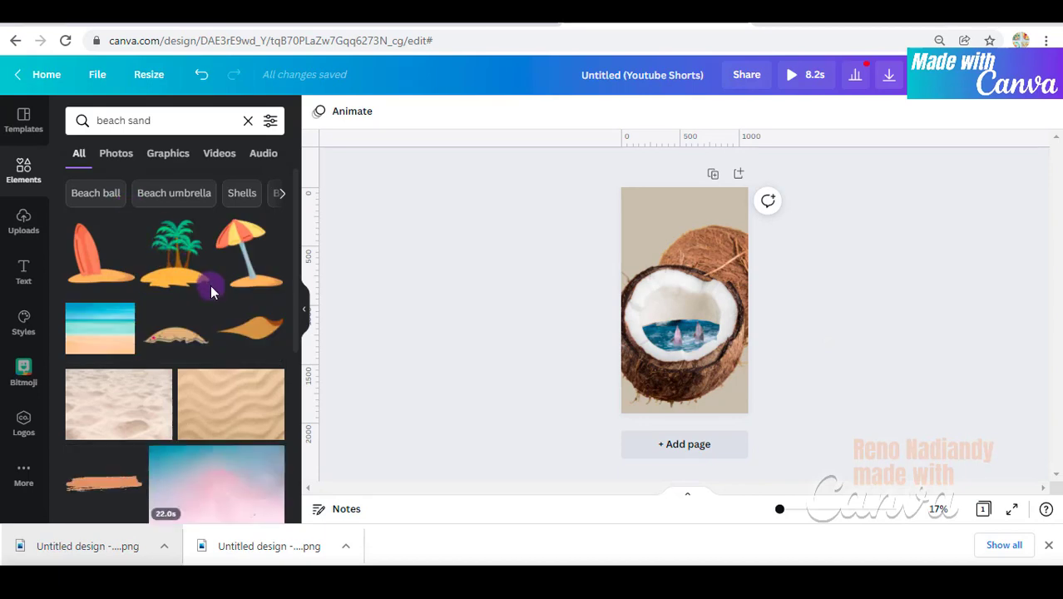
pyautogui.click(115, 404)
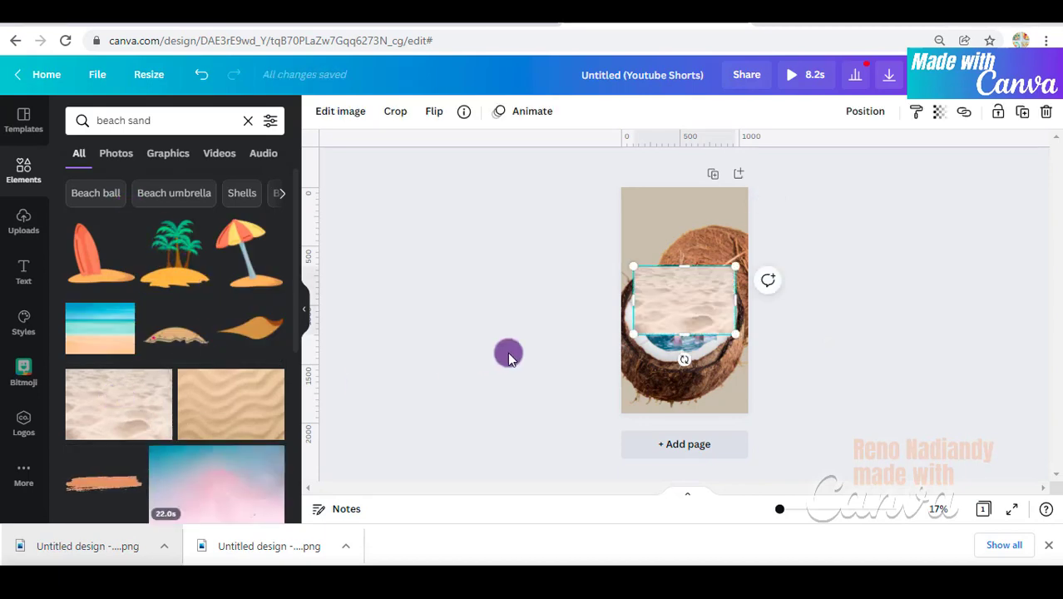
# Step: Enlarge the sand photo until it covers the whole page and set it as the background behind the coconut
pyautogui.moveTo(737, 335); pyautogui.dragTo(871, 463)
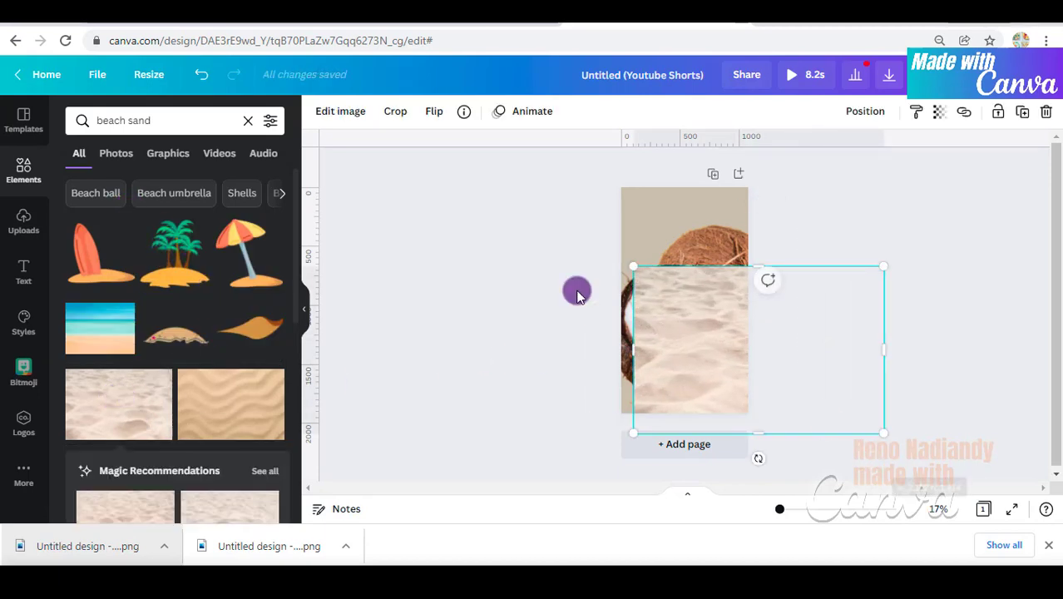
pyautogui.moveTo(617, 267); pyautogui.dragTo(519, 169)
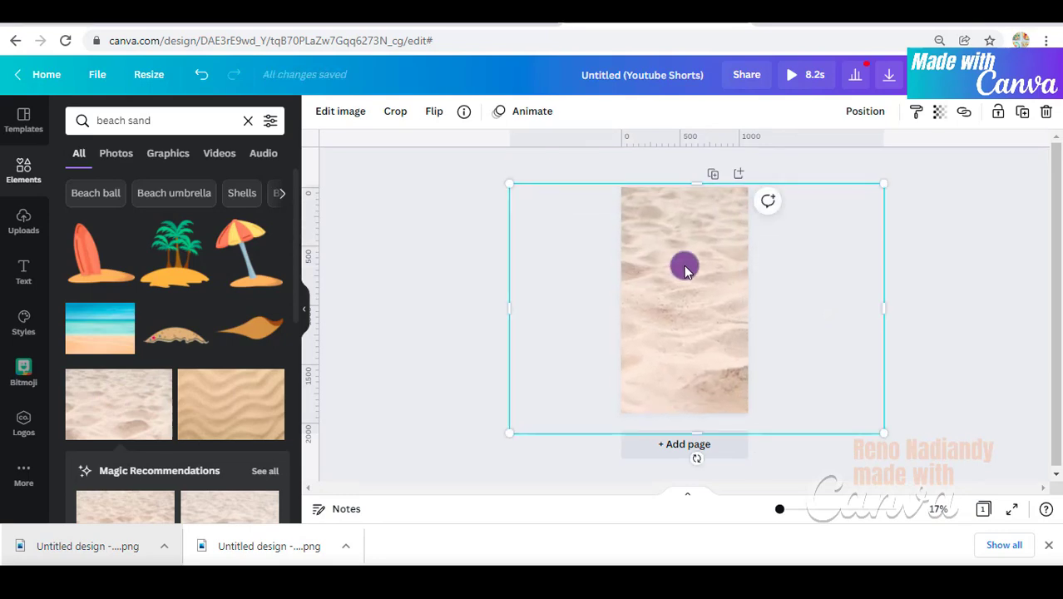
pyautogui.rightClick(491, 415)
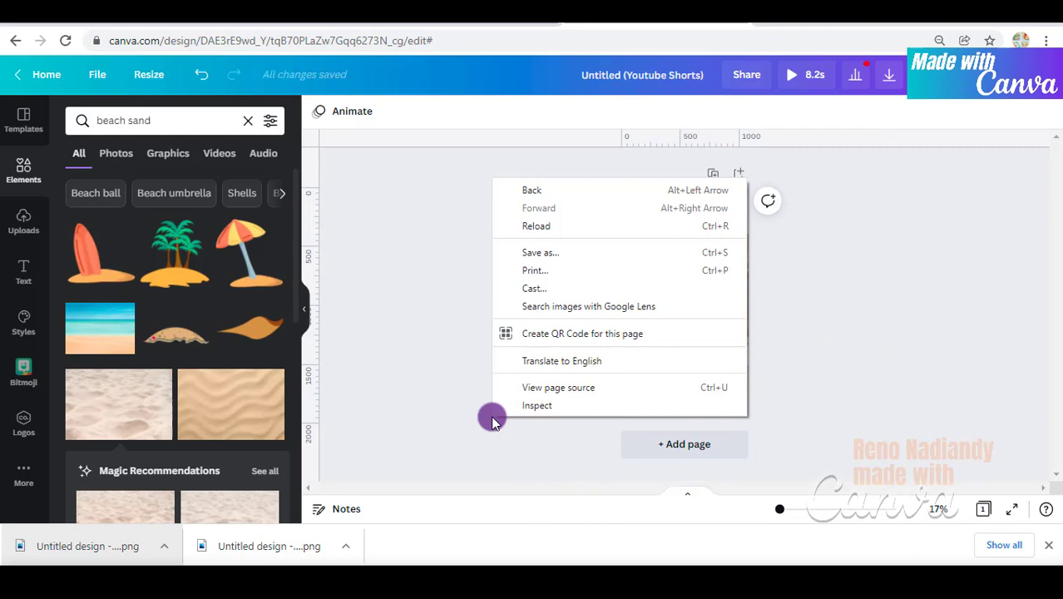
pyautogui.click(921, 408)
pyautogui.rightClick(717, 332)
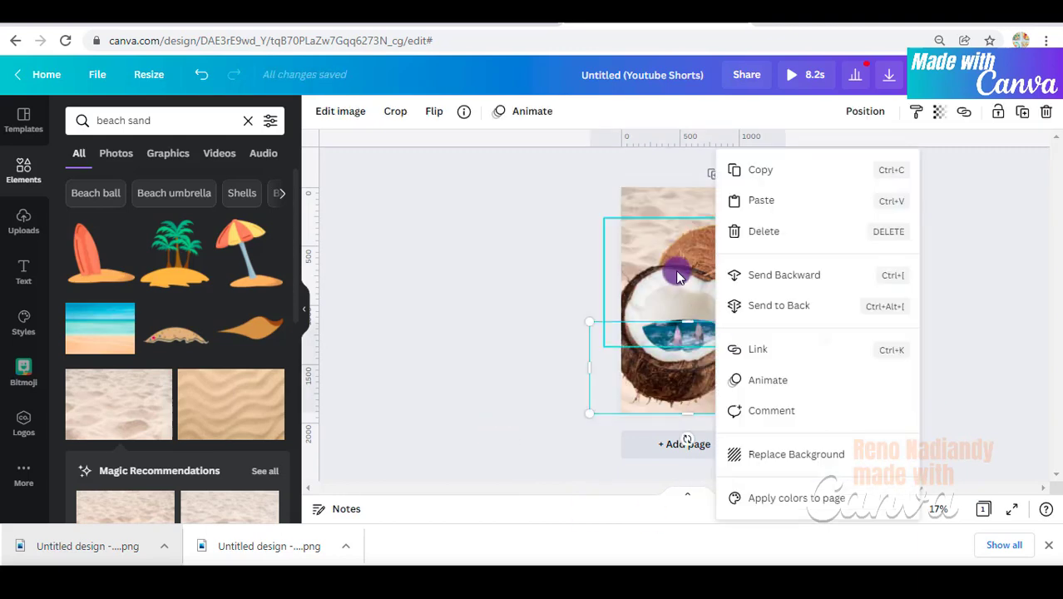
pyautogui.click(648, 203)
pyautogui.rightClick(648, 201)
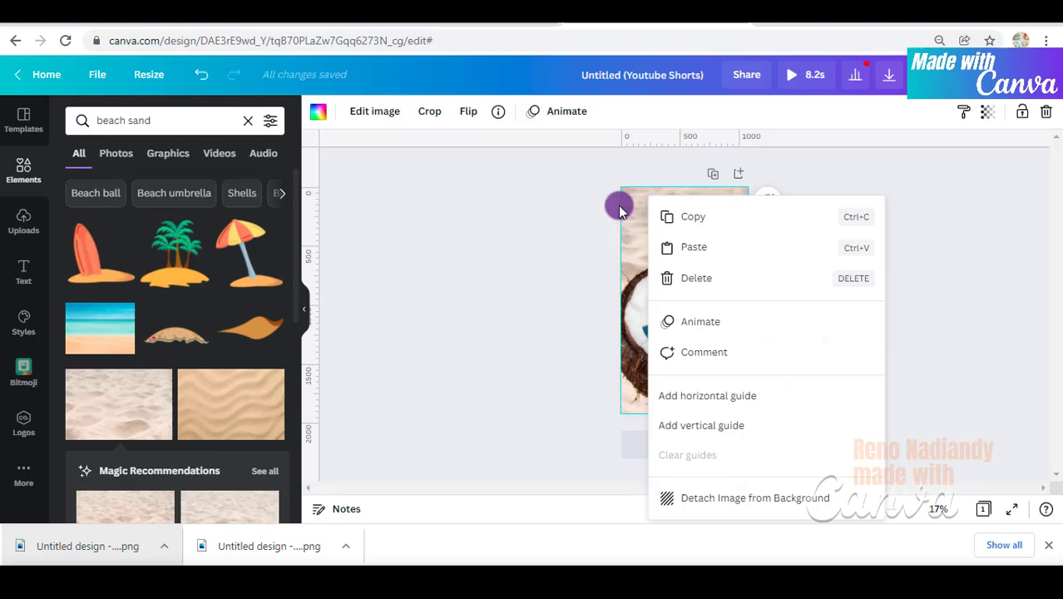
pyautogui.click(634, 202)
pyautogui.rightClick(634, 202)
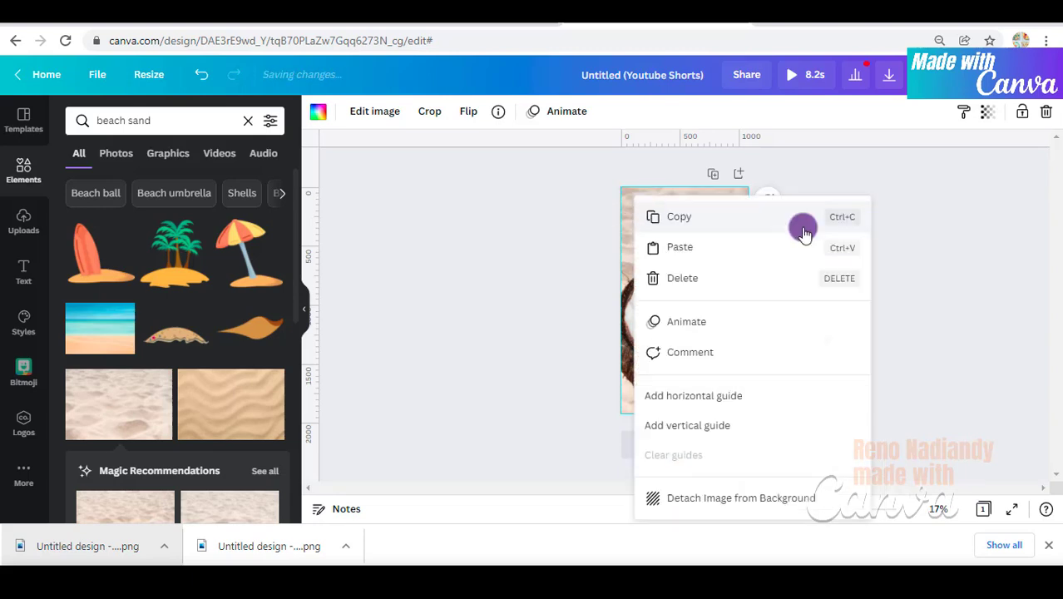
pyautogui.click(943, 226)
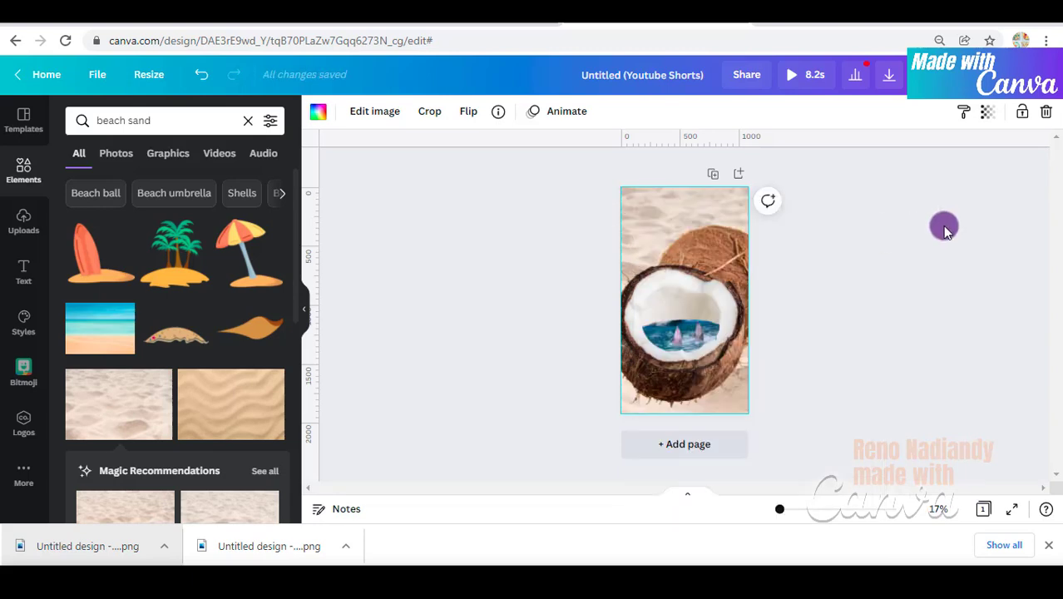
# Step: Play a preview of the vertical design to check the dolphins in the coconut against the sand background, and close it
pyautogui.click(792, 74)
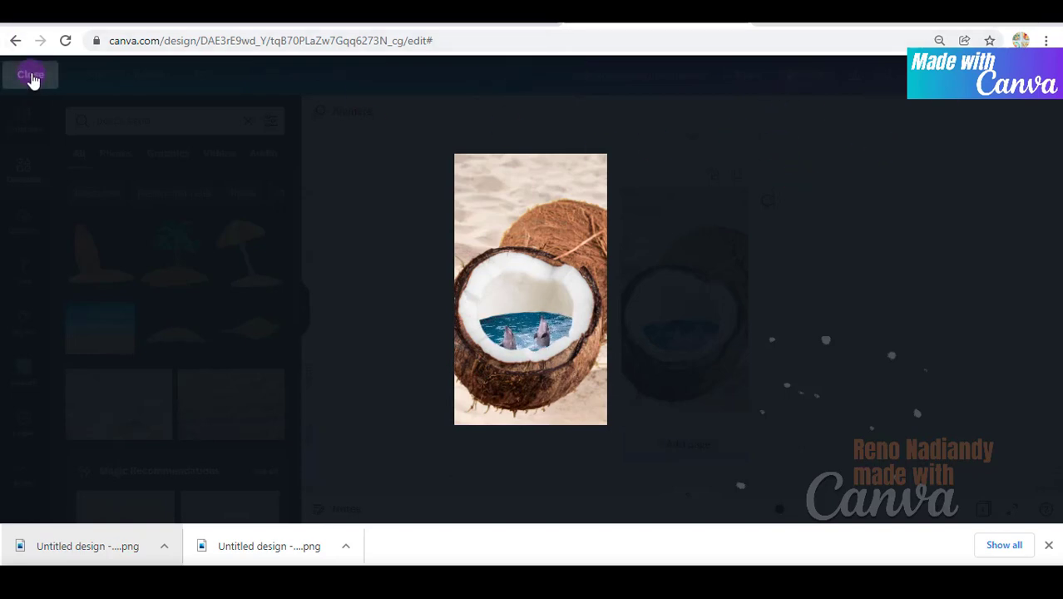
pyautogui.click(30, 78)
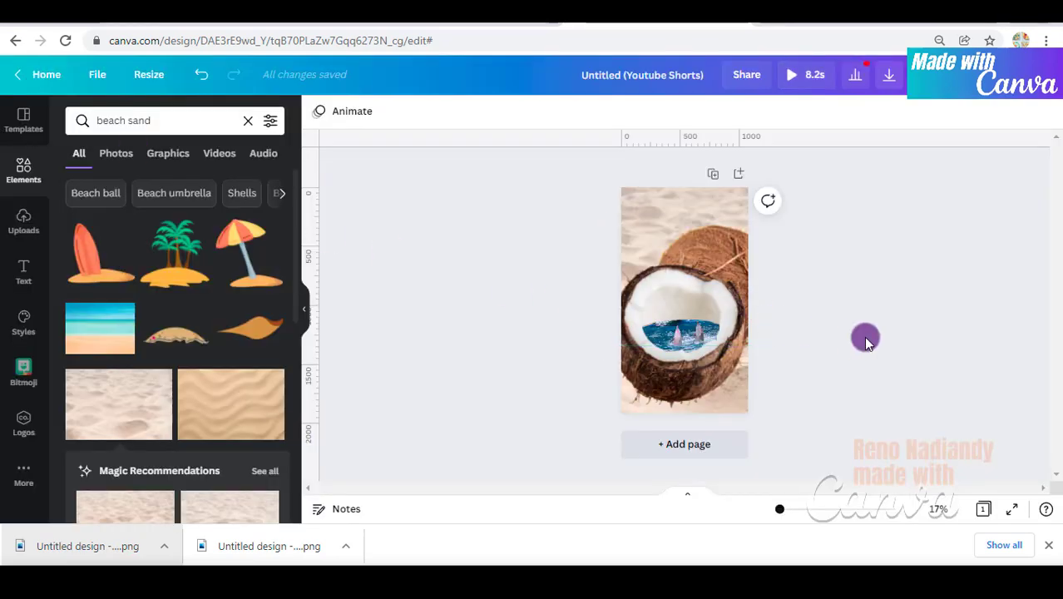